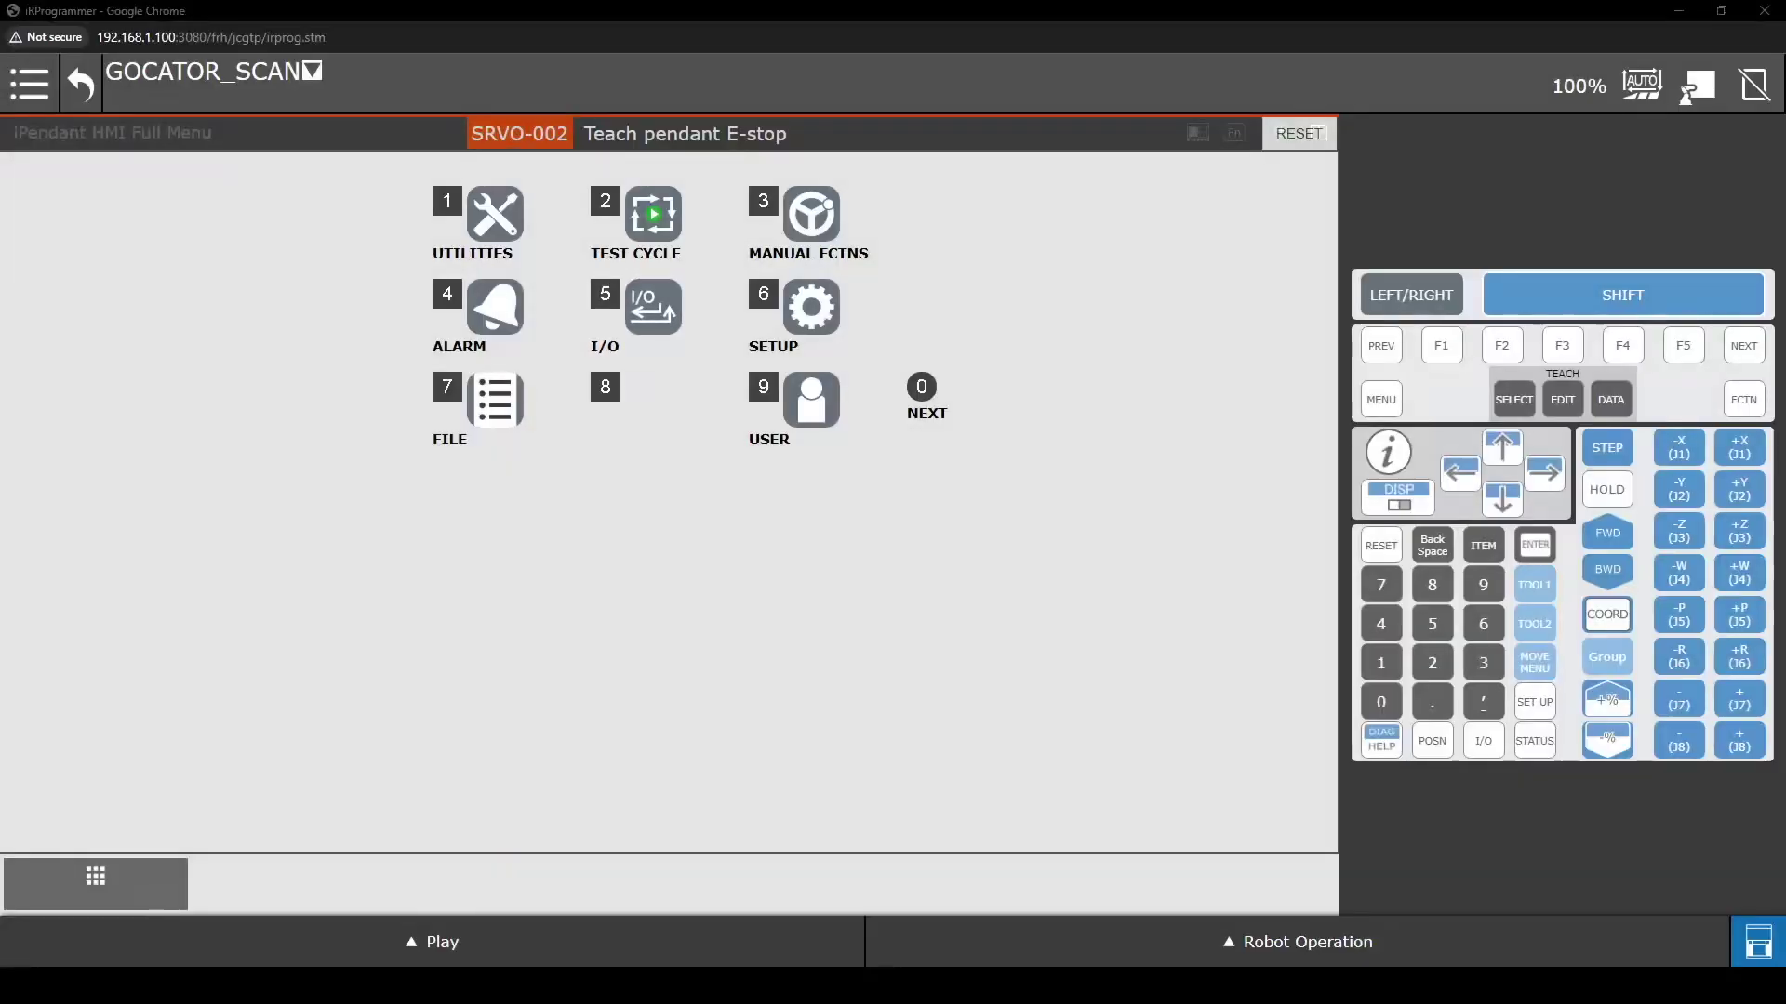
Open the EtherNet/IP connection list and inspect Connection1's type and Enable columns
left_click(656, 310)
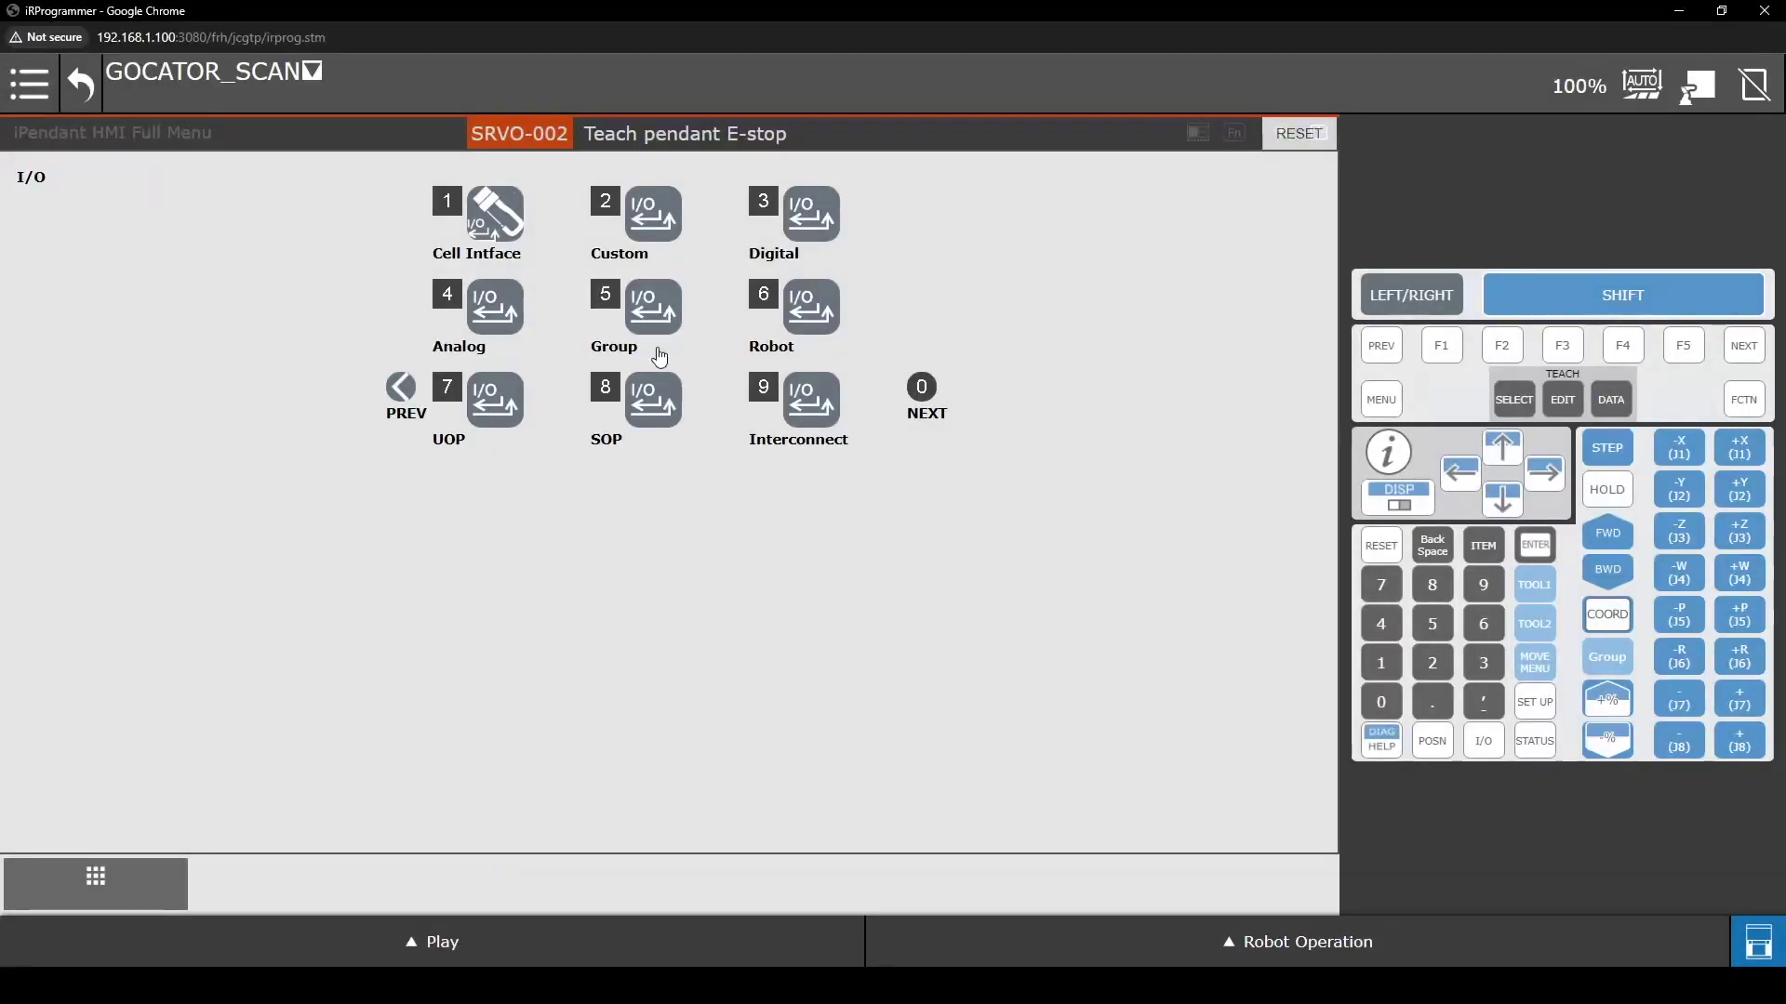
left_click(924, 405)
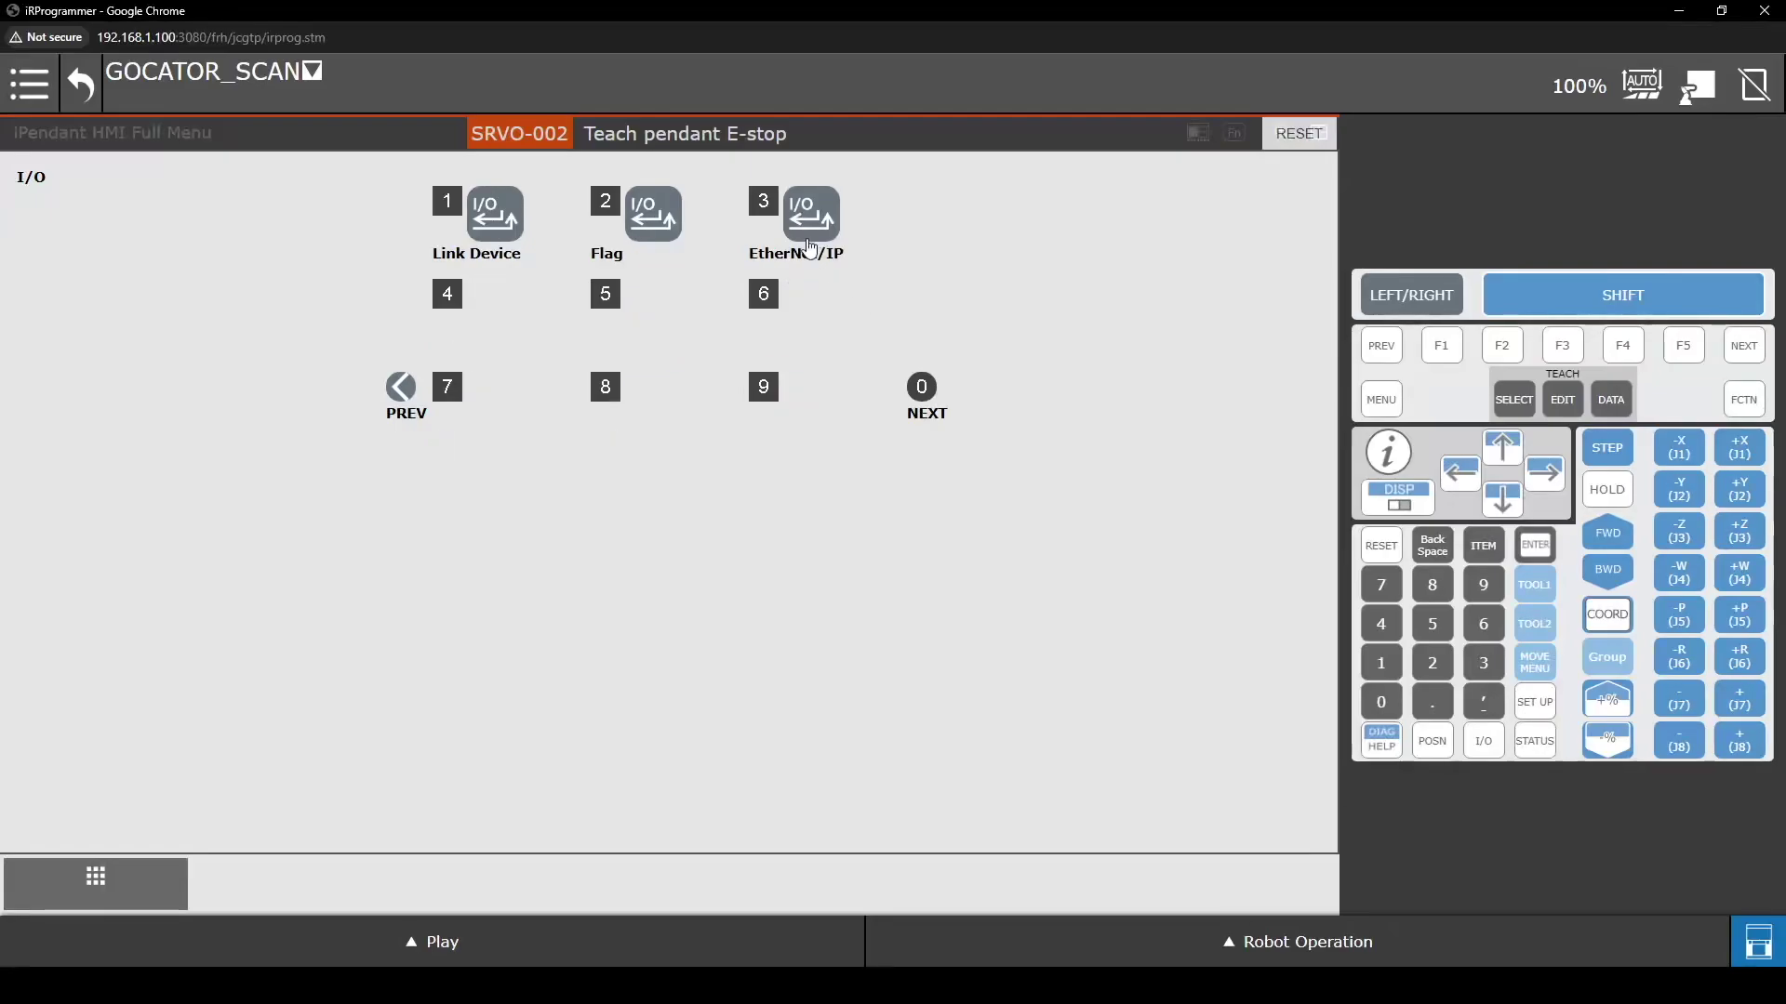
left_click(803, 233)
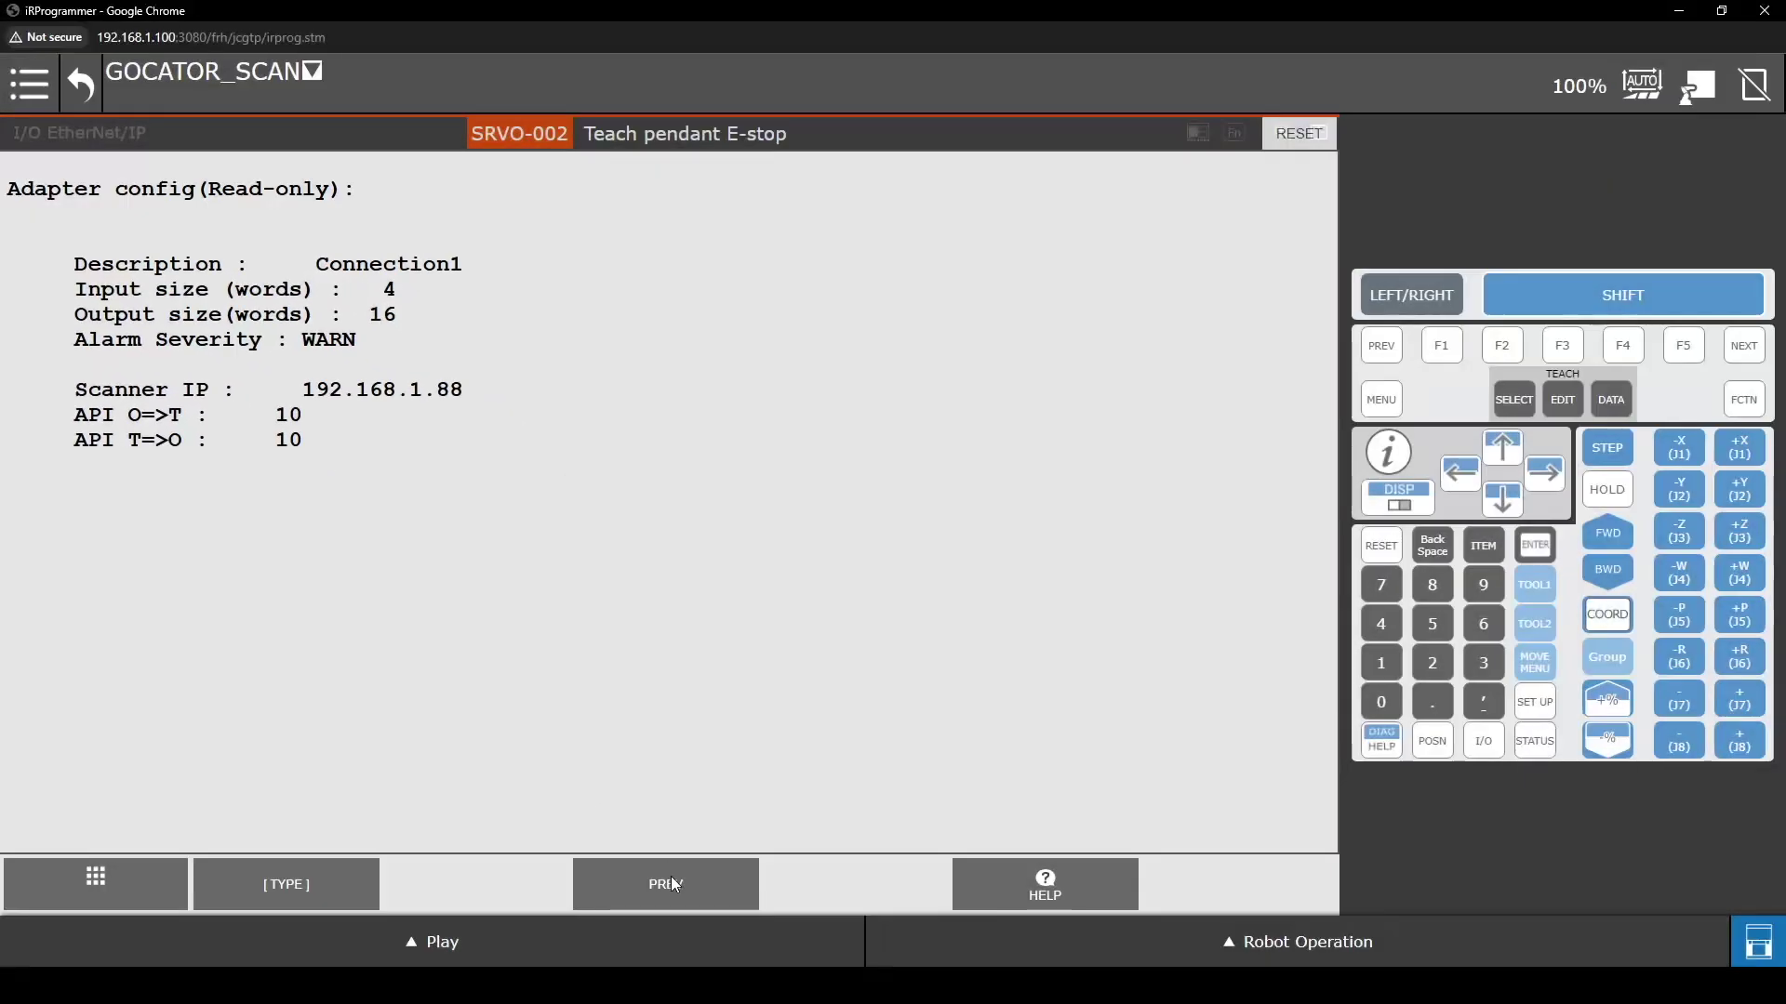
left_click(671, 889)
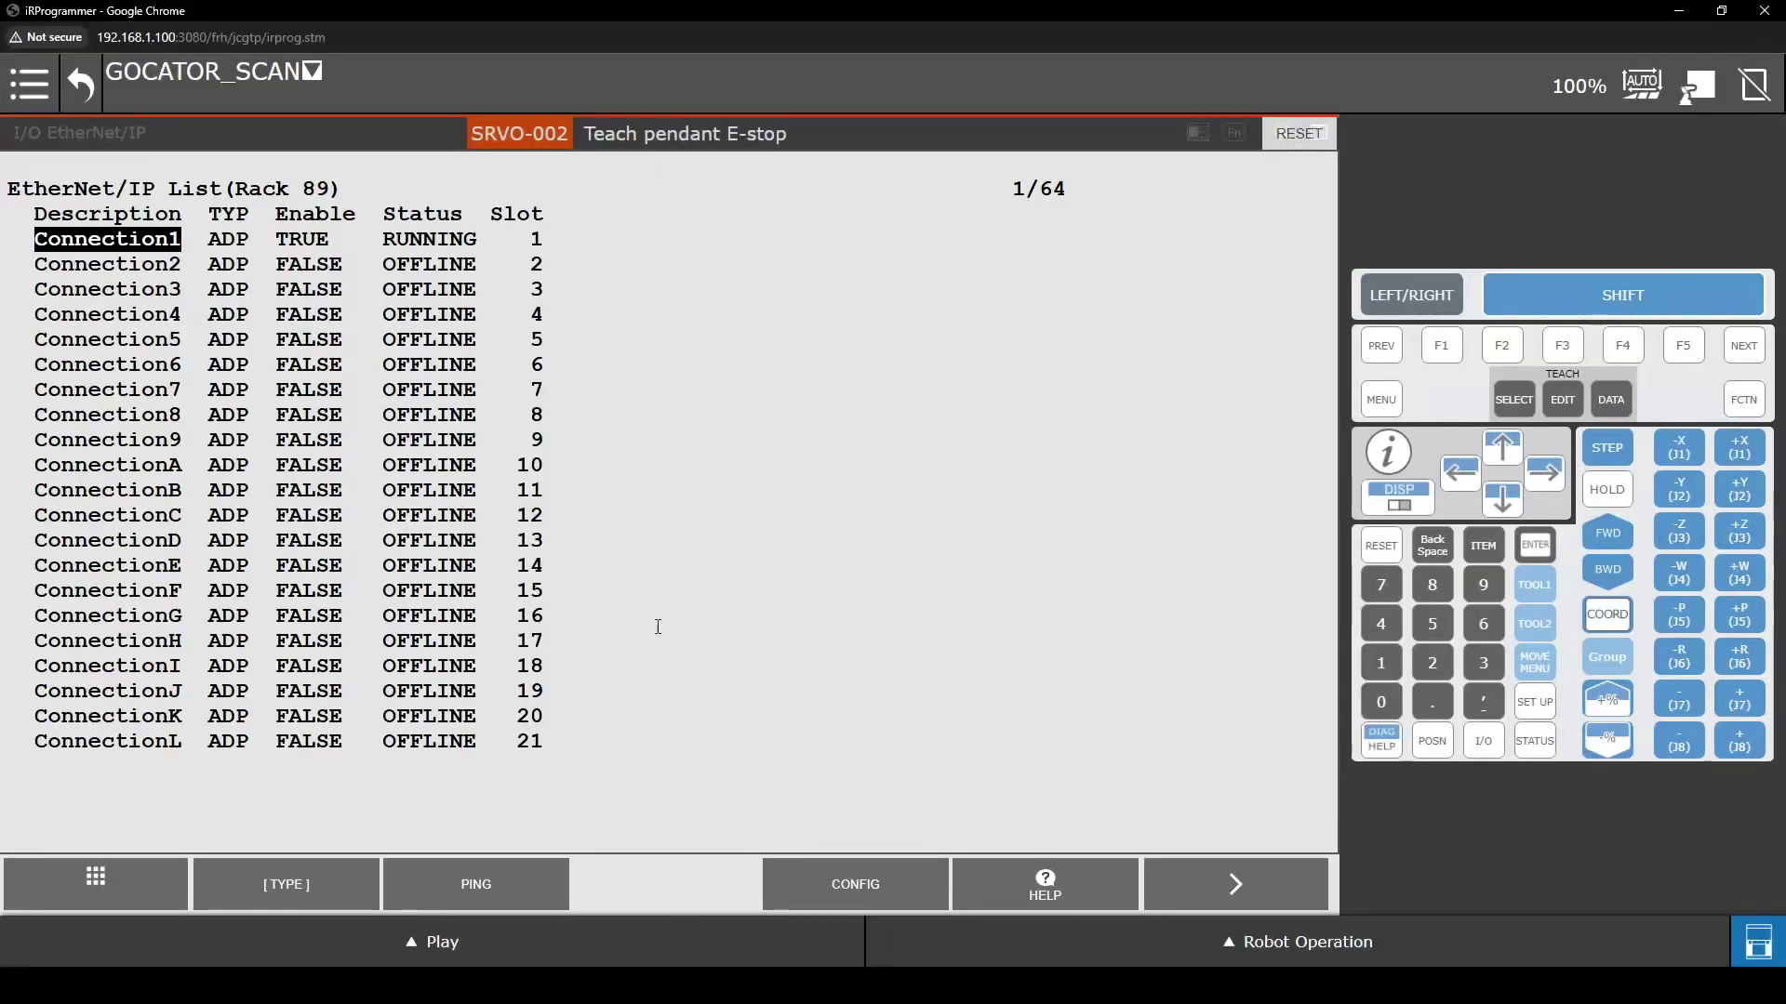
left_click(1556, 482)
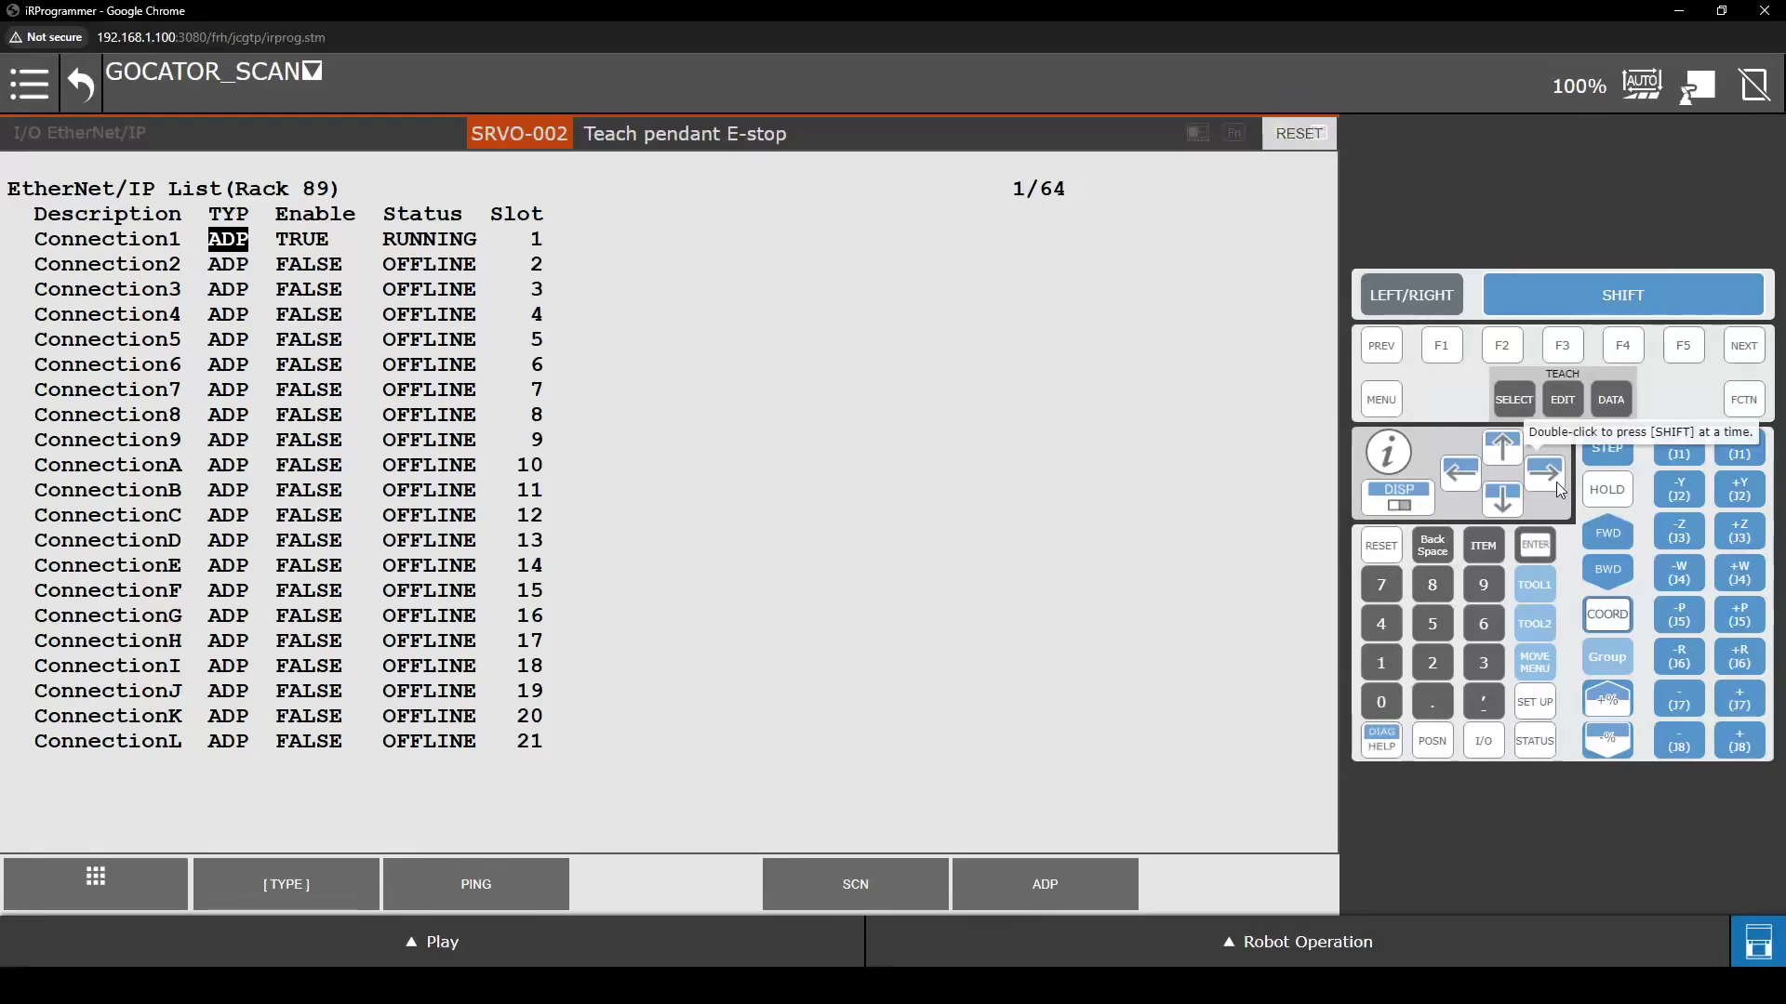
left_click(1555, 481)
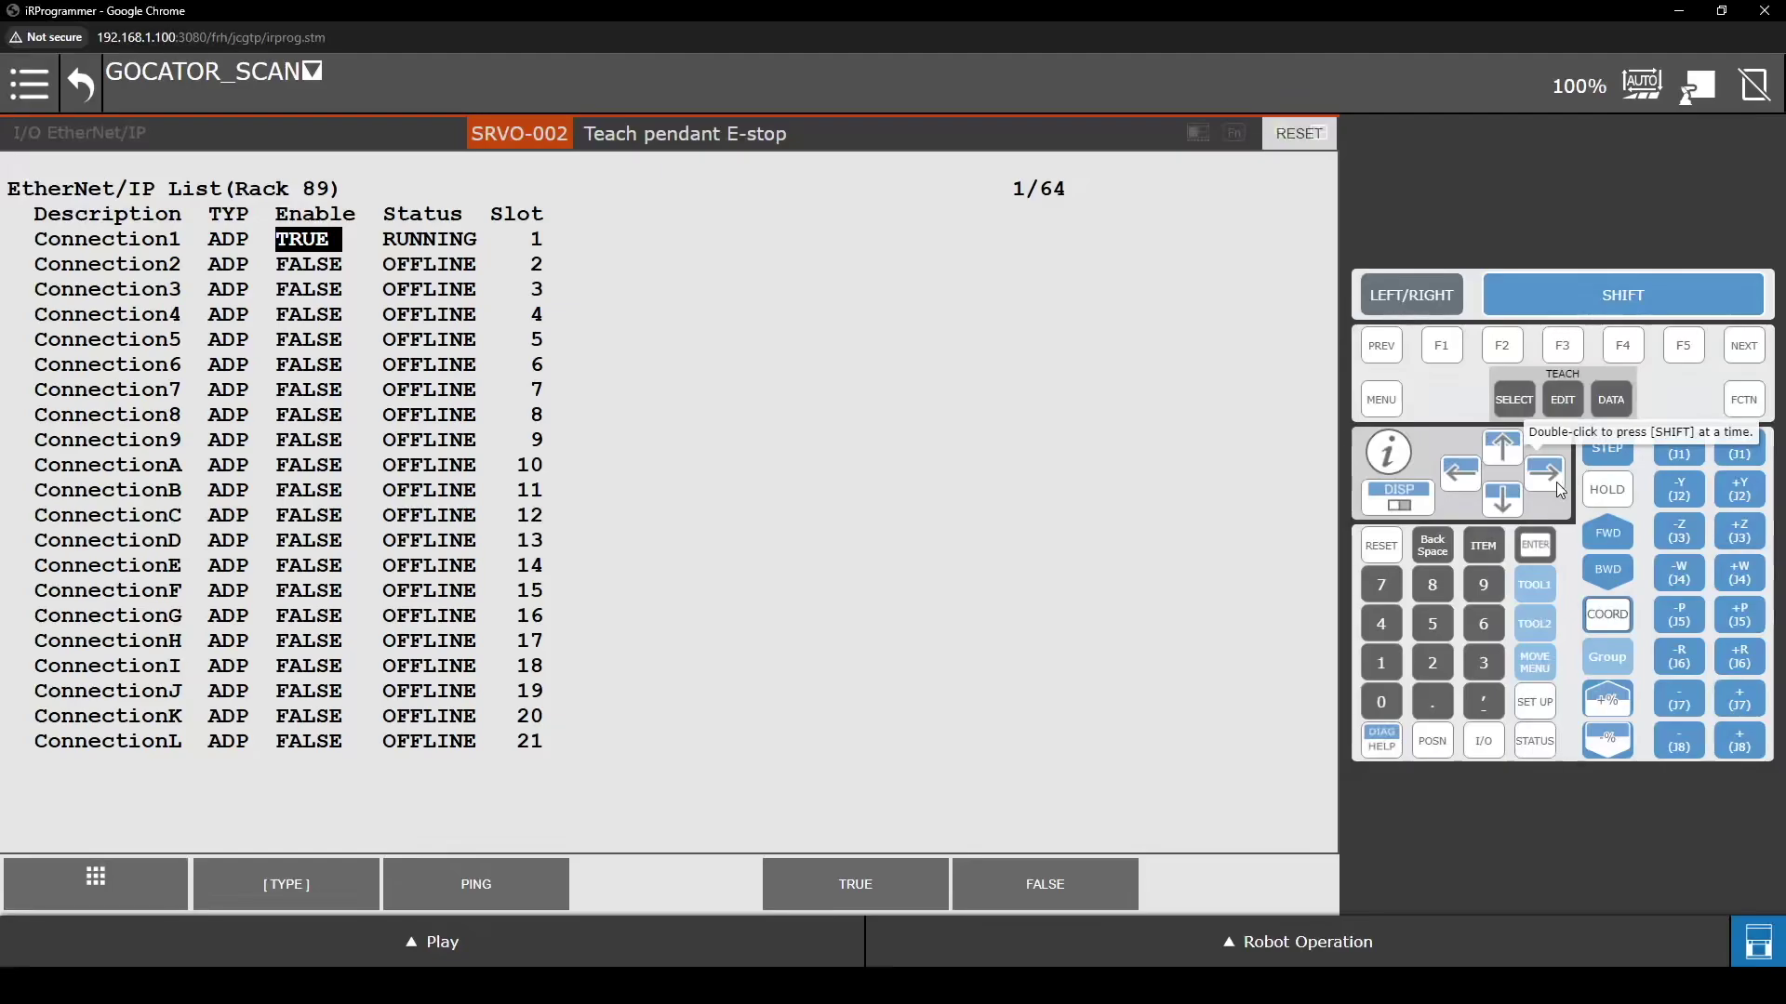
left_click(1556, 482)
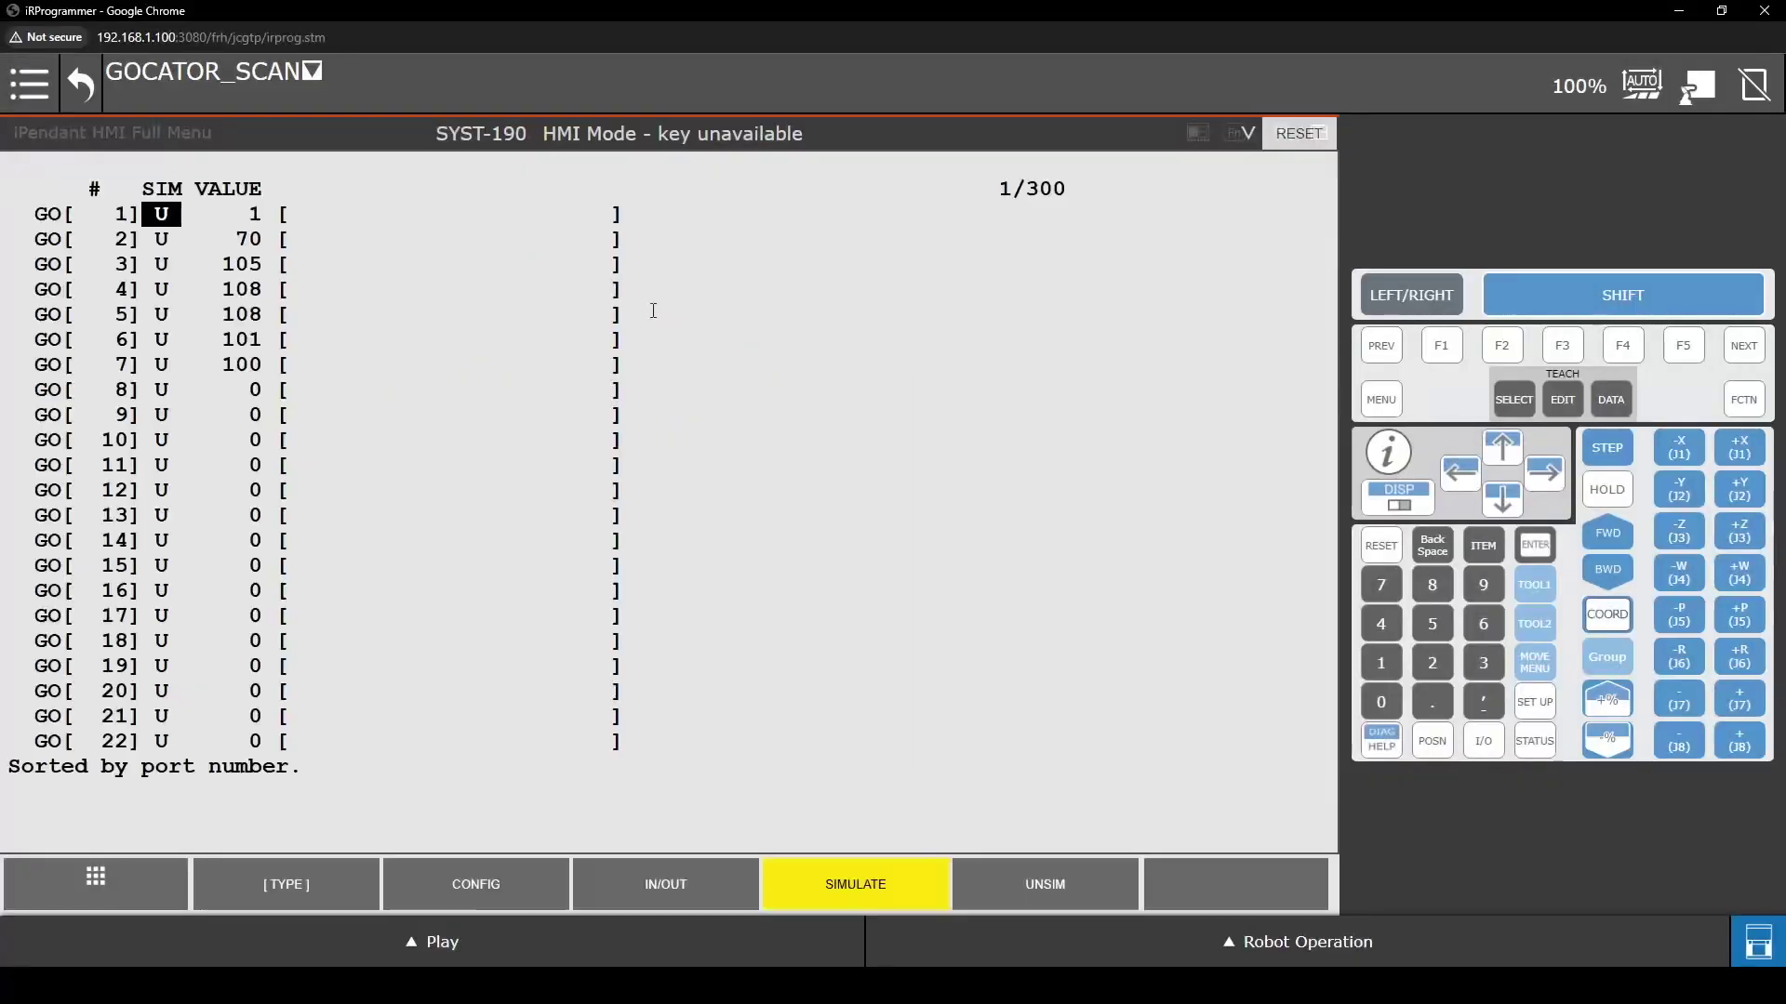
Show the Group Out rack/slot mapping and step through GO rows to unmapped GO 33
left_click(457, 878)
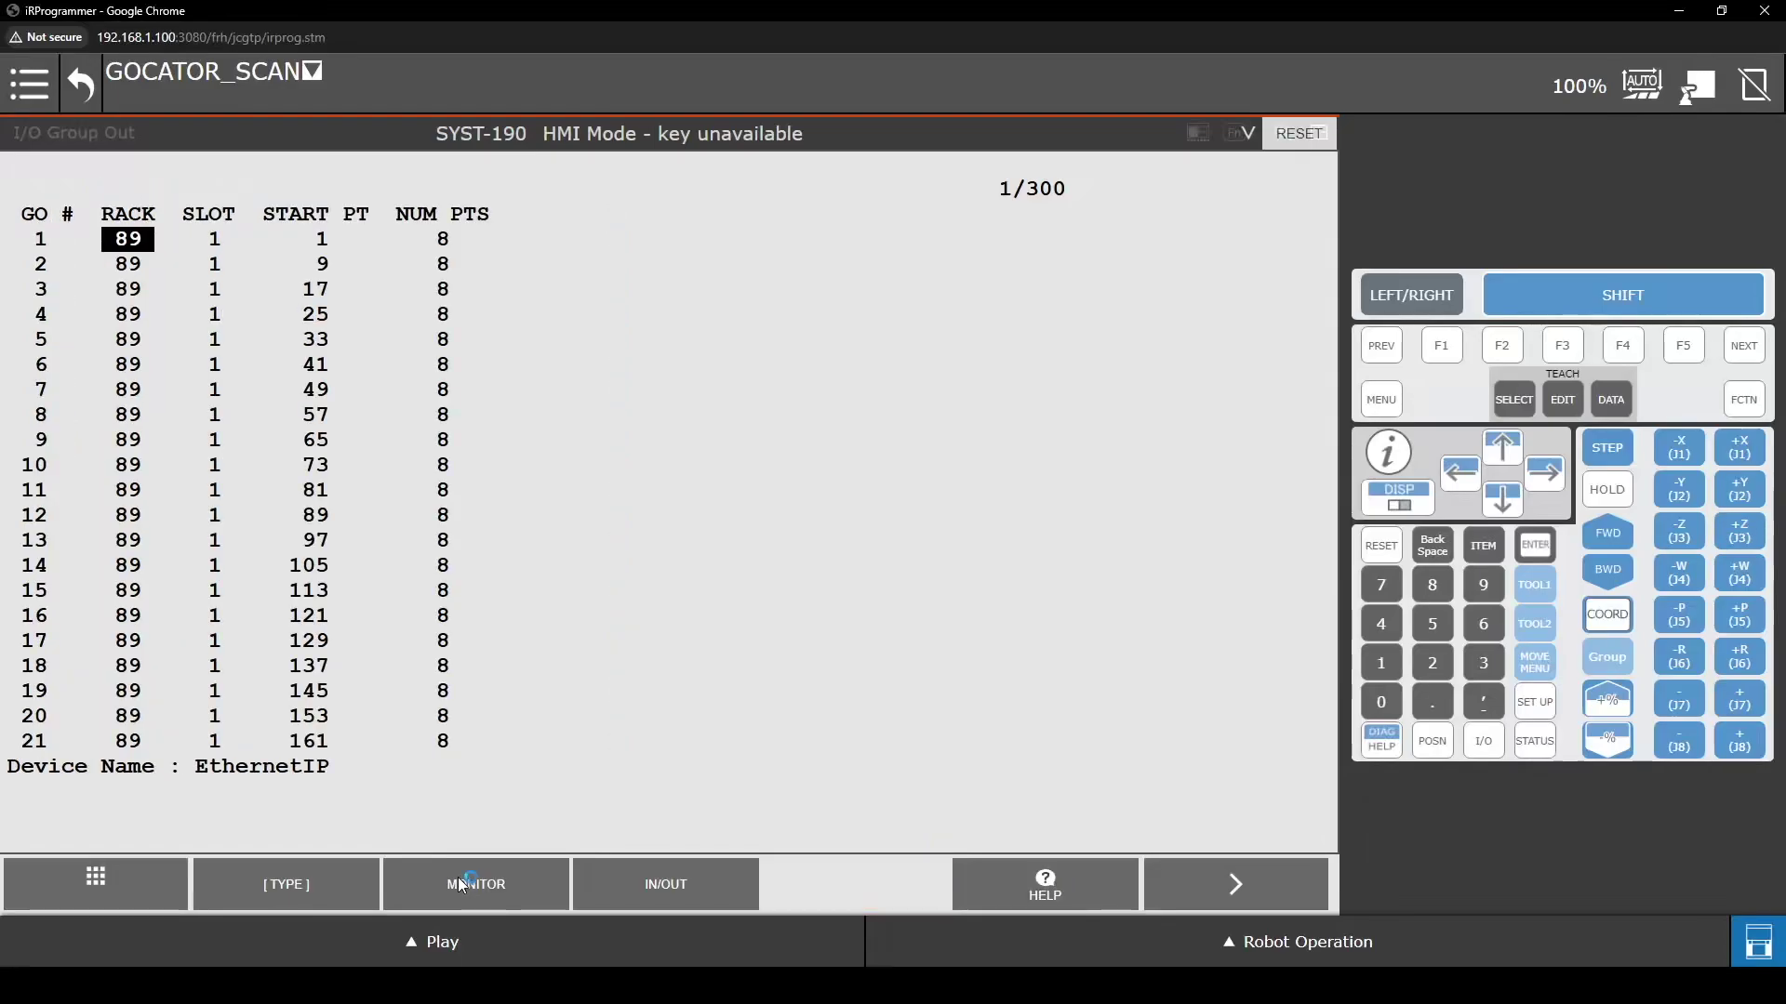
left_click(1504, 498)
double_click(1504, 499)
left_click(1503, 499)
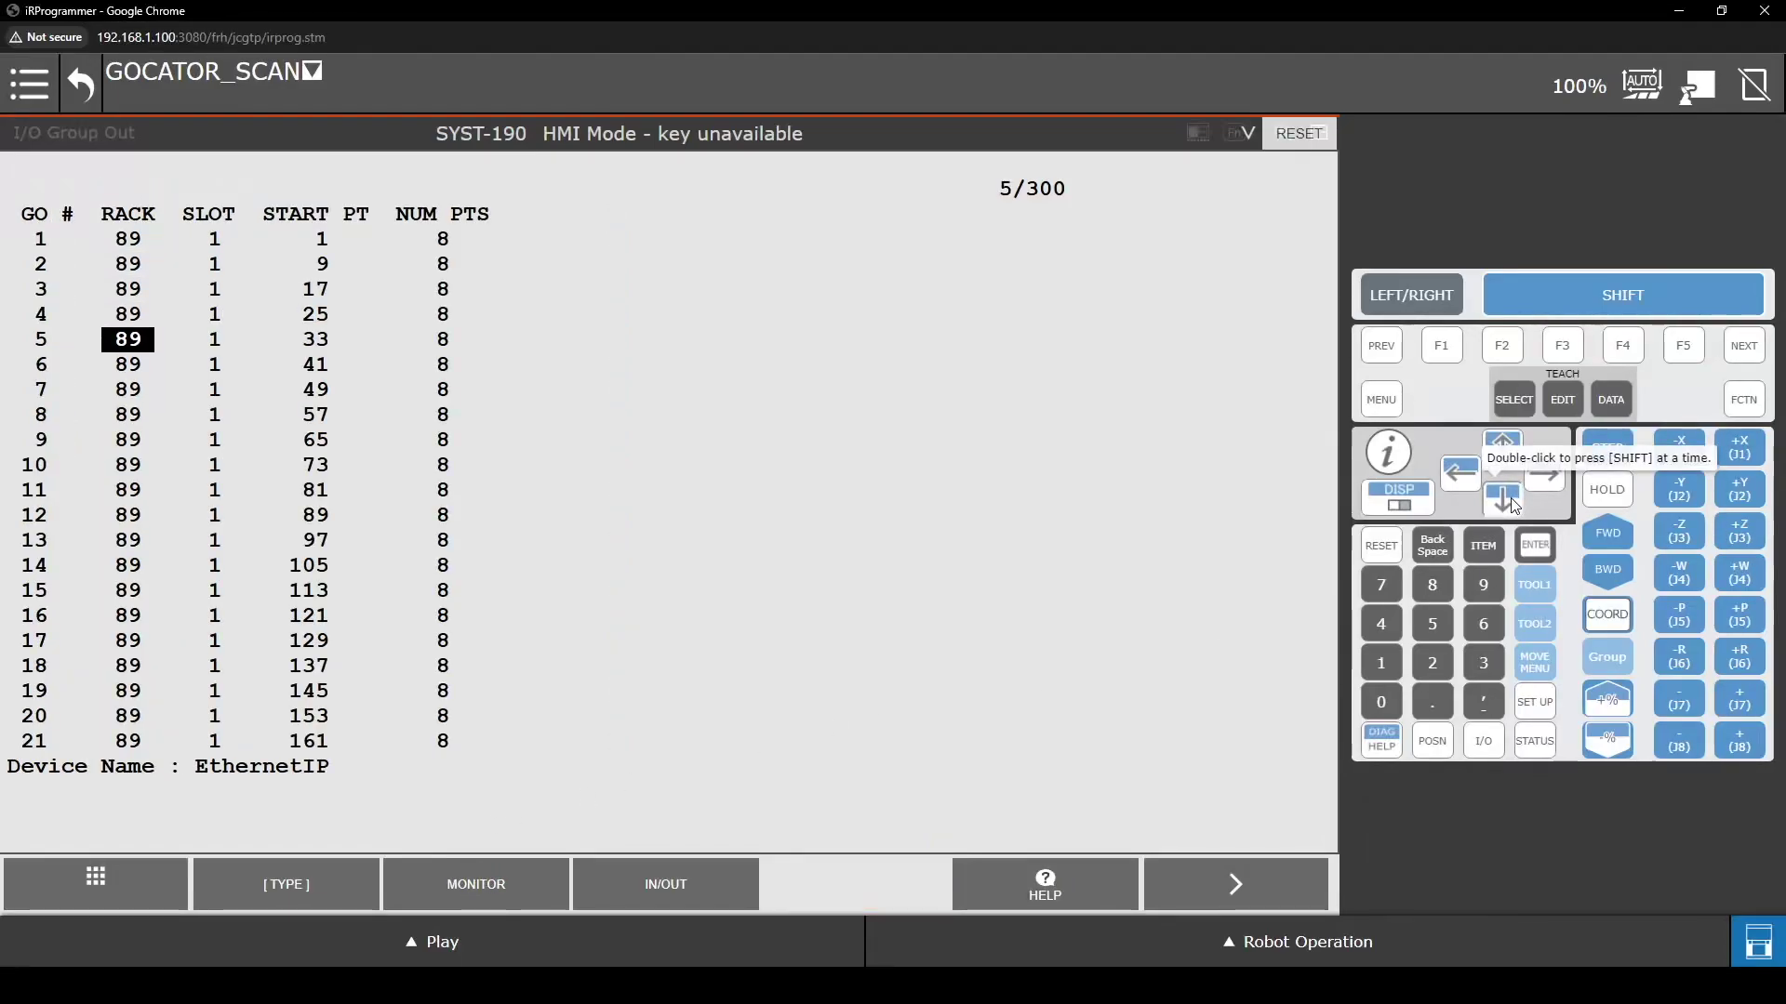
double_click(1504, 498)
double_click(1504, 497)
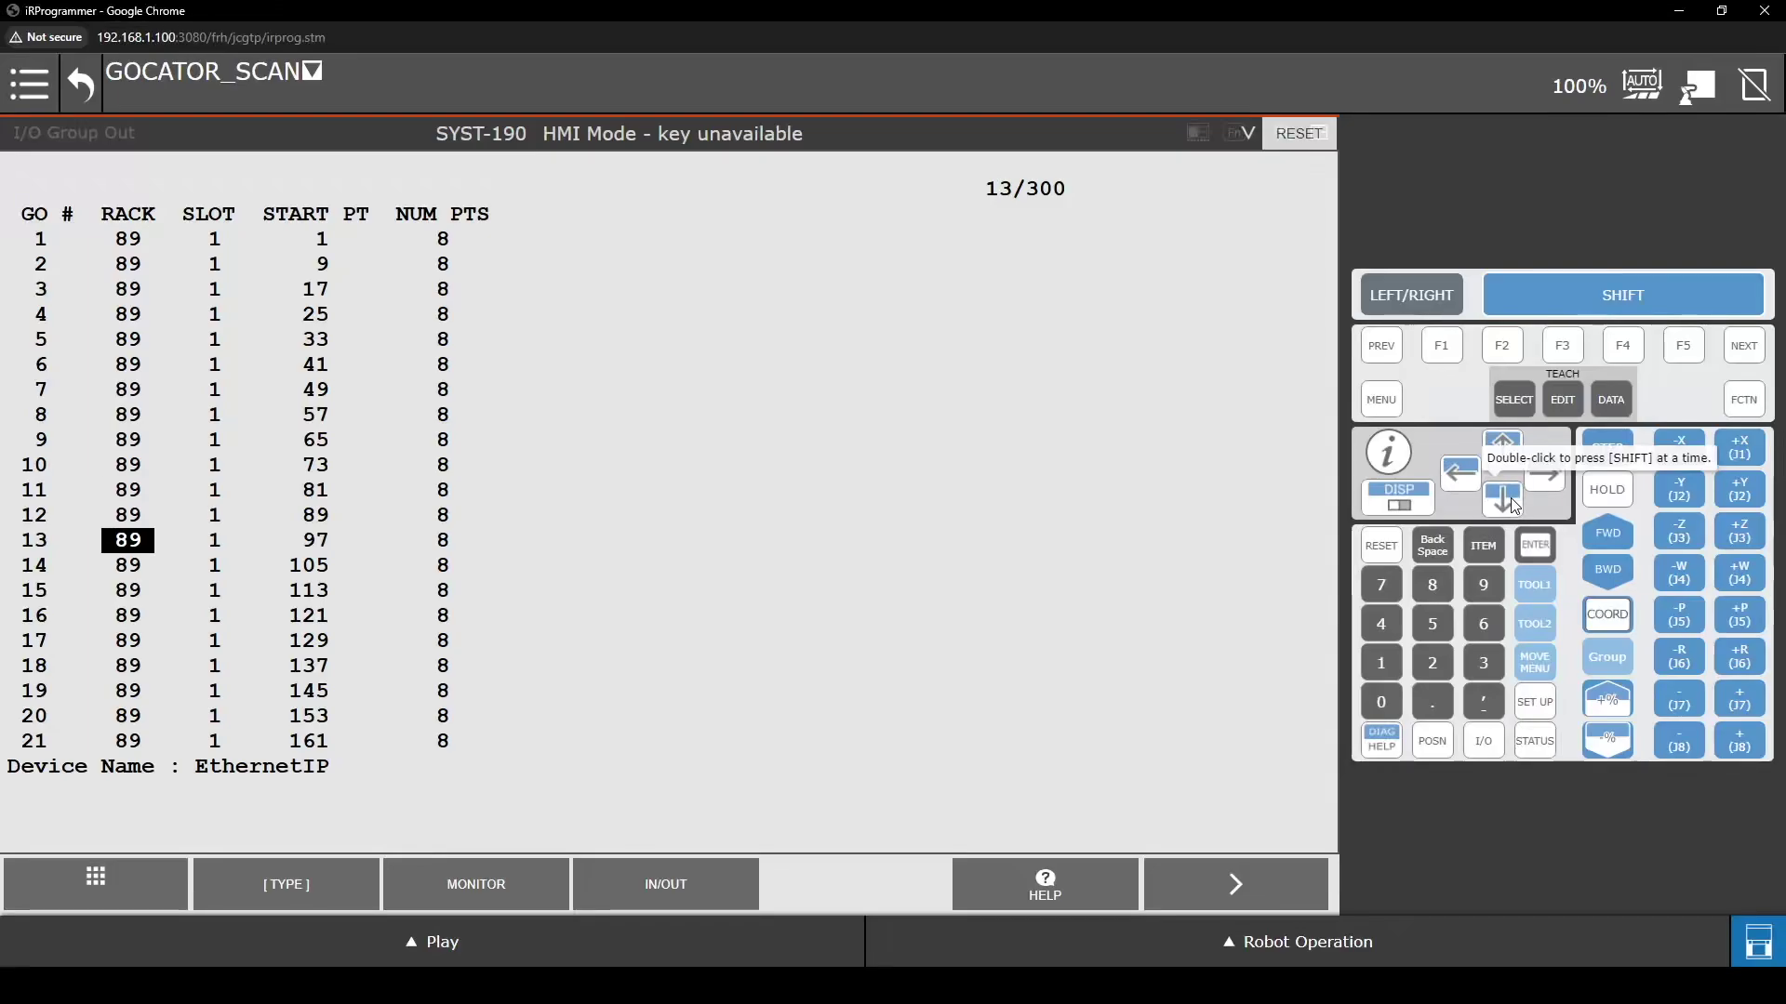
triple_click(1504, 499)
double_click(1504, 497)
triple_click(1505, 499)
double_click(1504, 499)
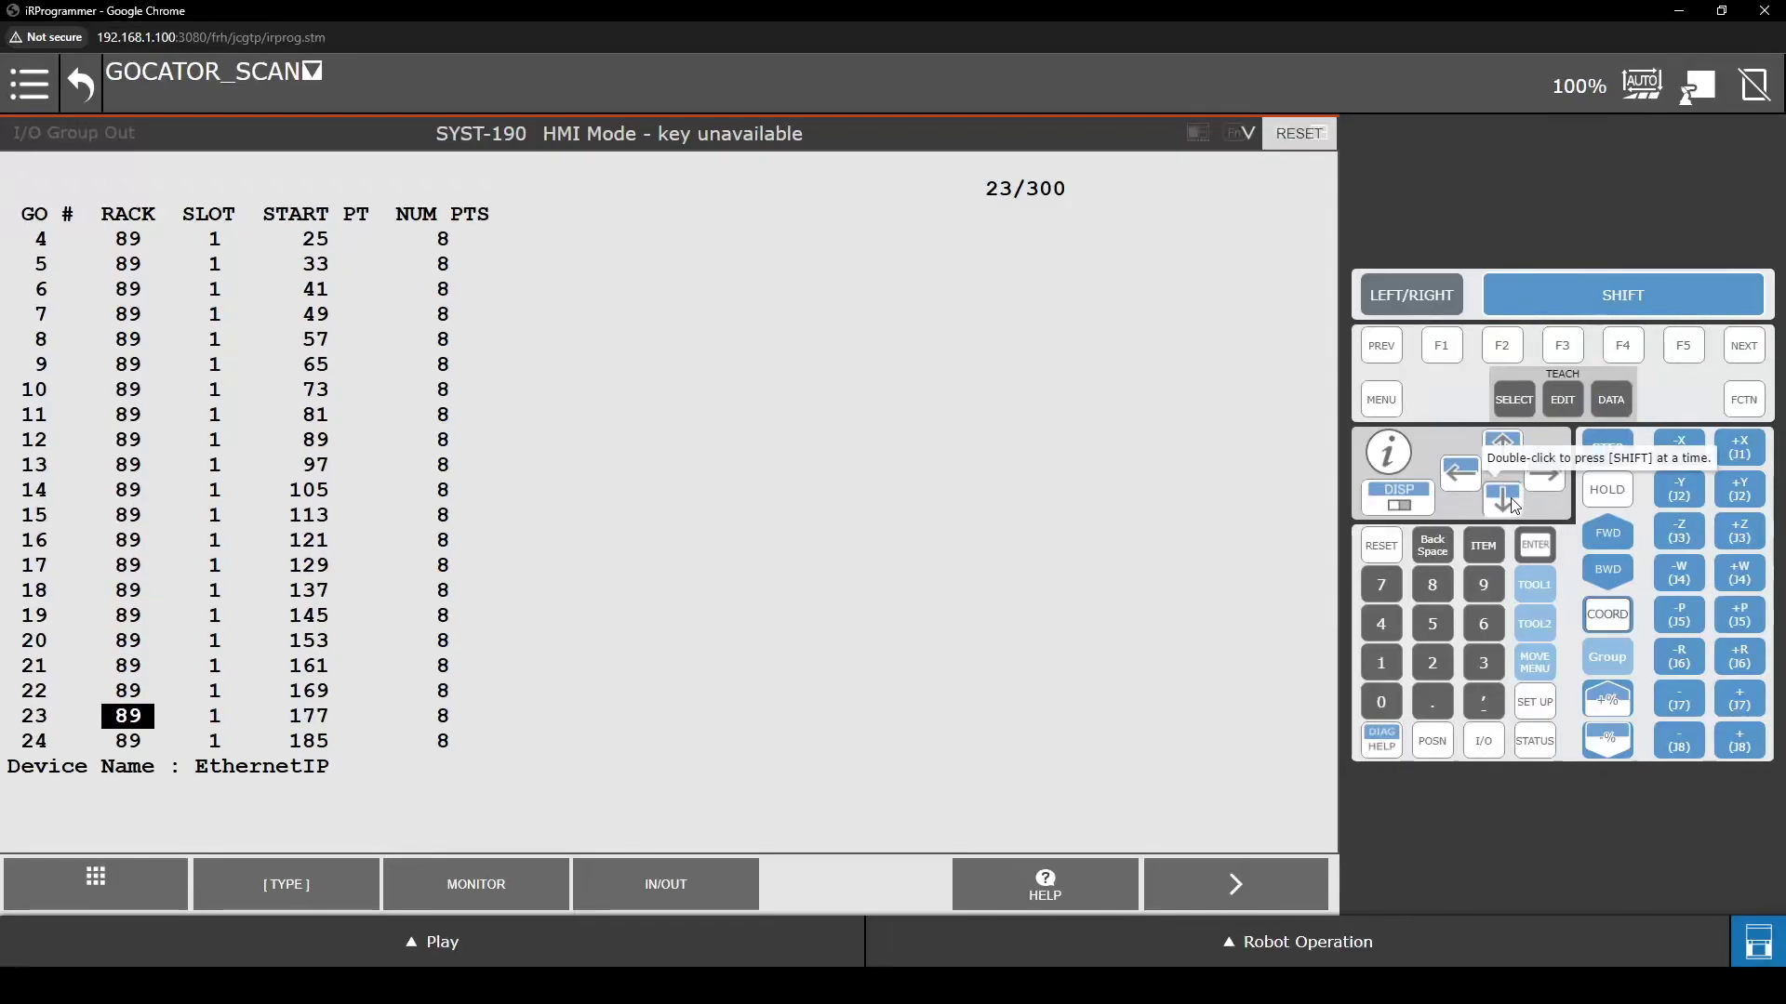
double_click(1504, 498)
triple_click(1506, 500)
double_click(1507, 500)
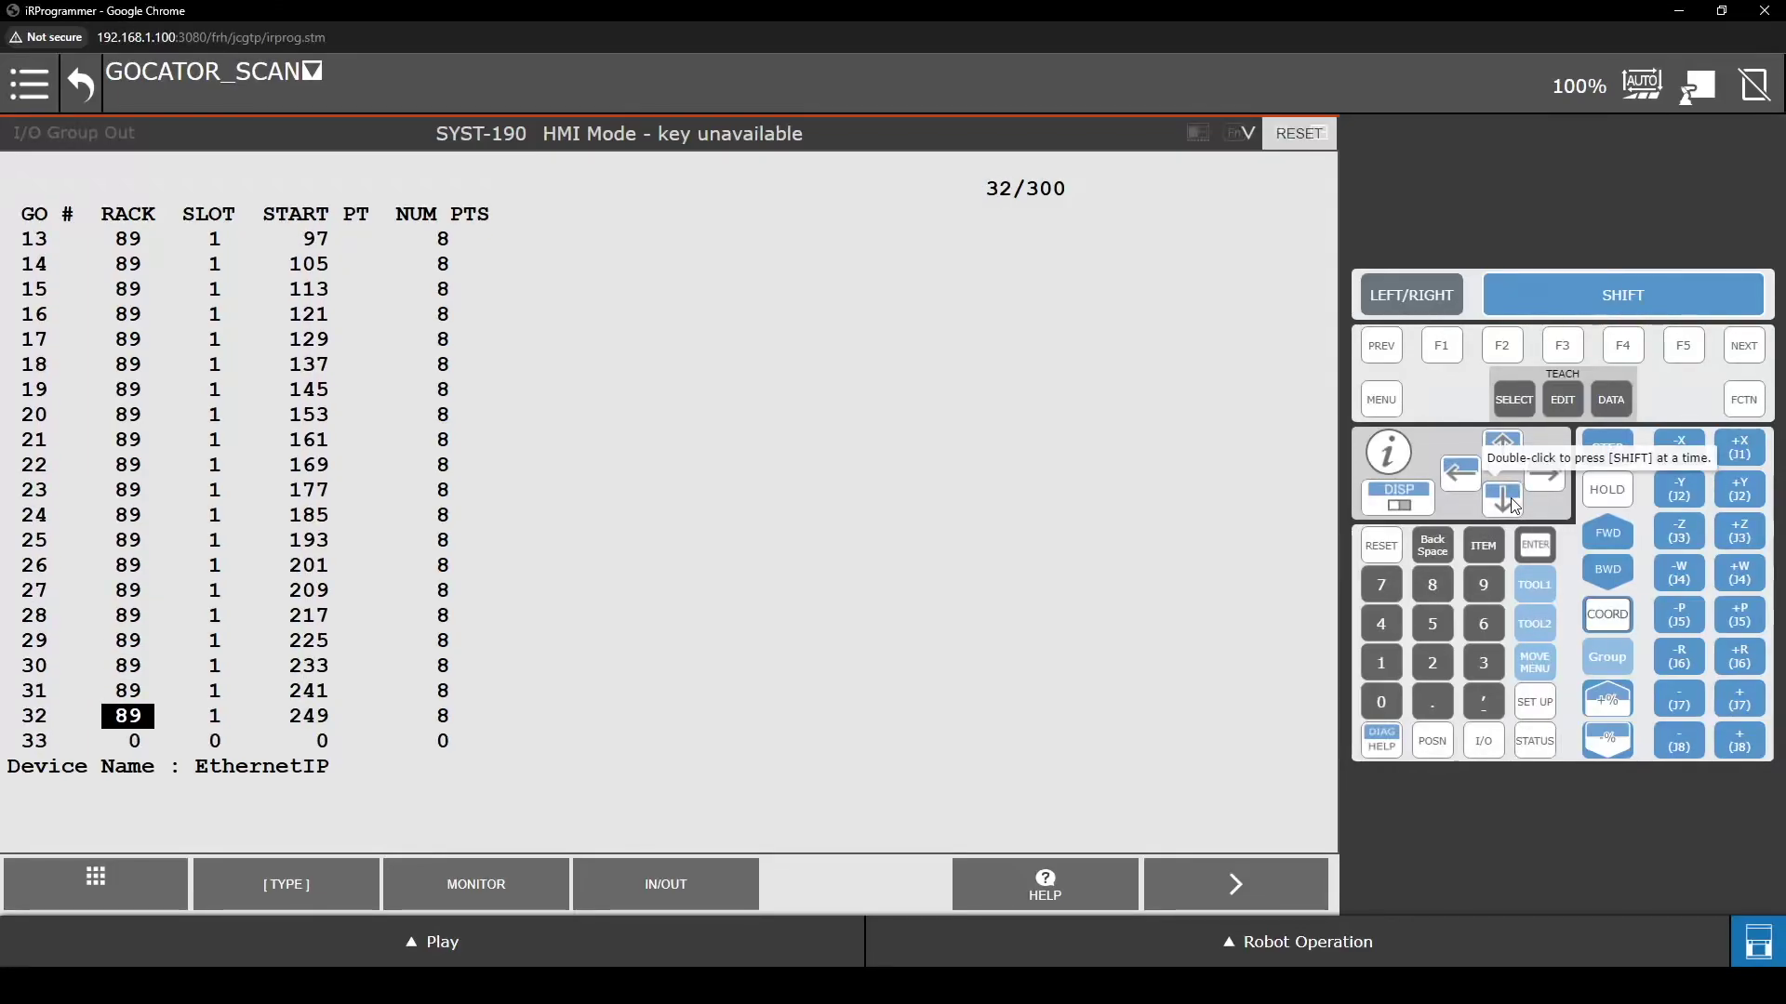
left_click(1508, 499)
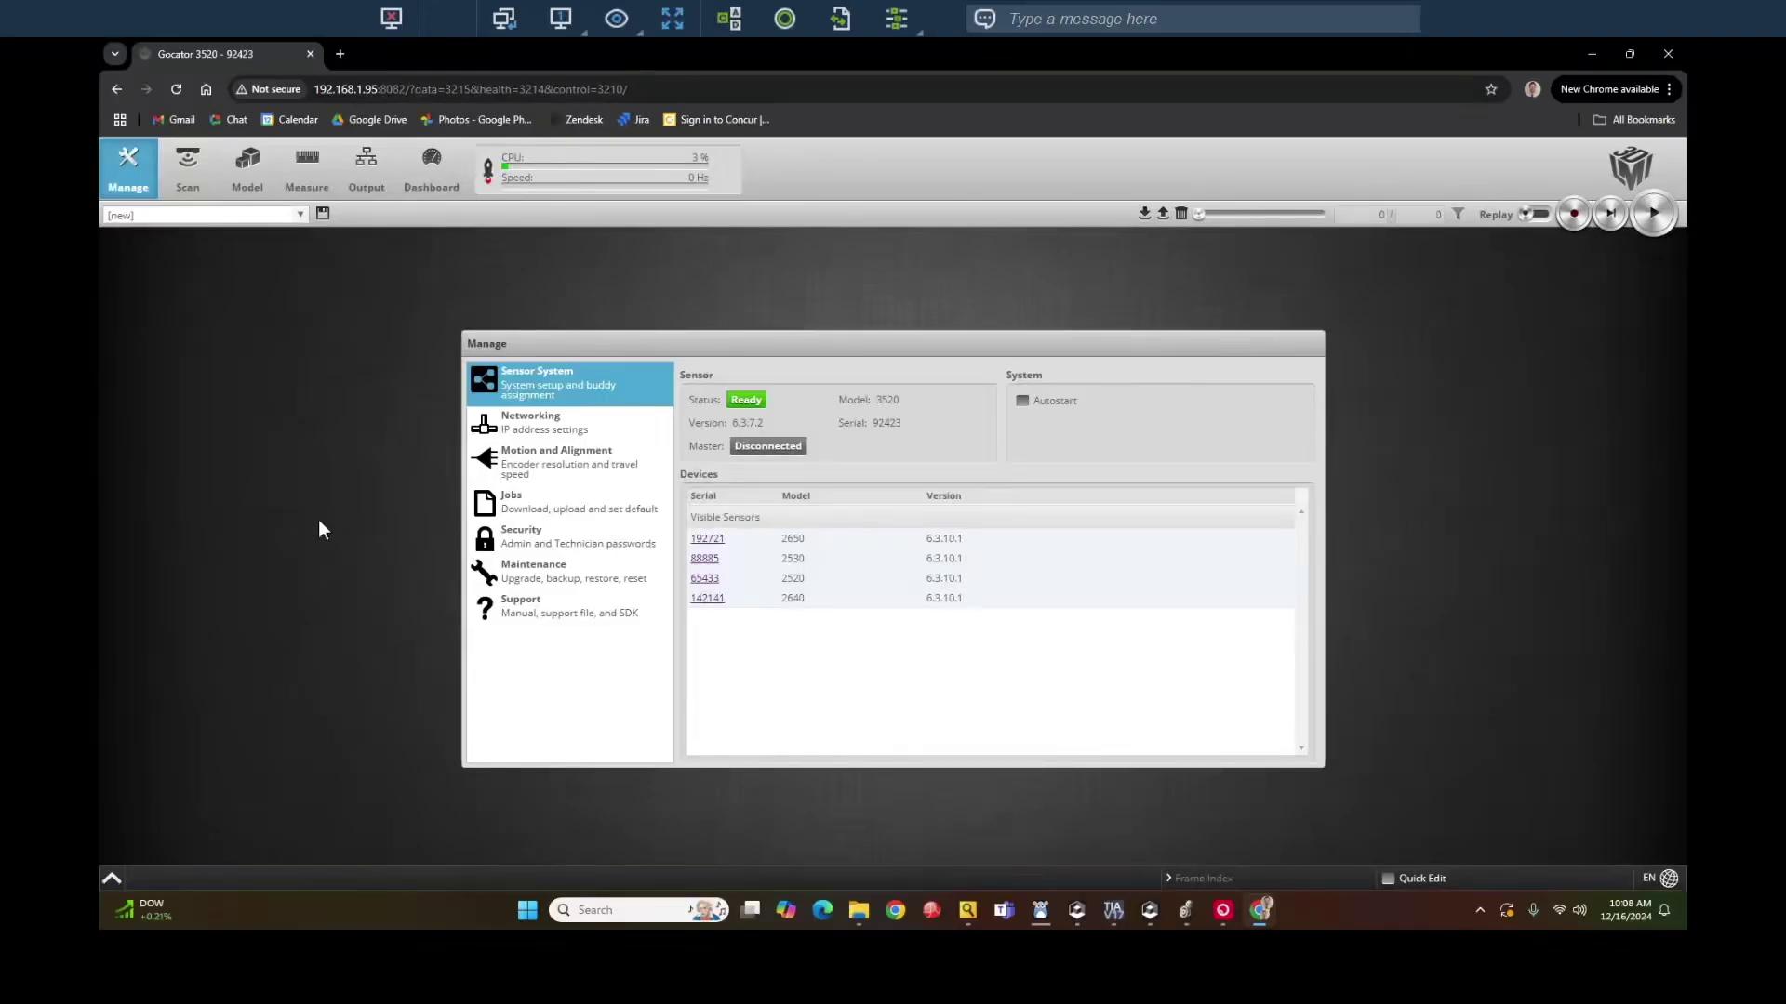
Set Ethernet output to EtherNet/IP, Little Endian, implicit messaging, and Force Cyclic trigger override
left_click(379, 183)
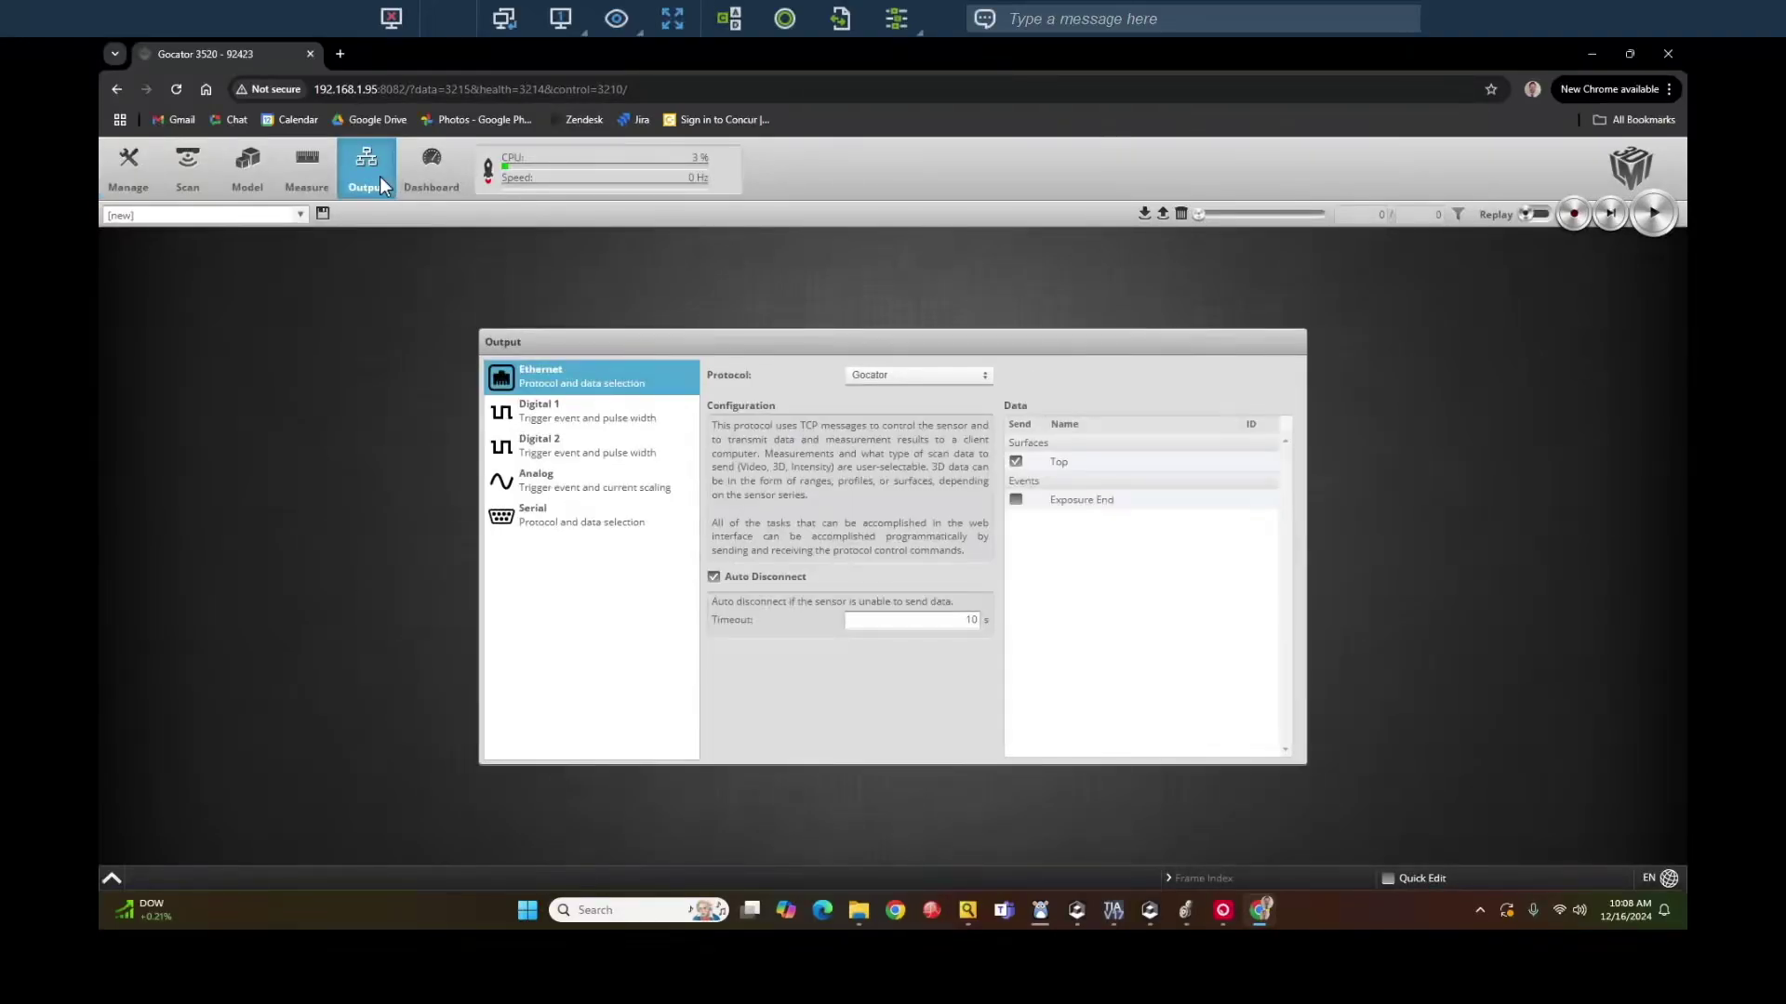
left_click(895, 374)
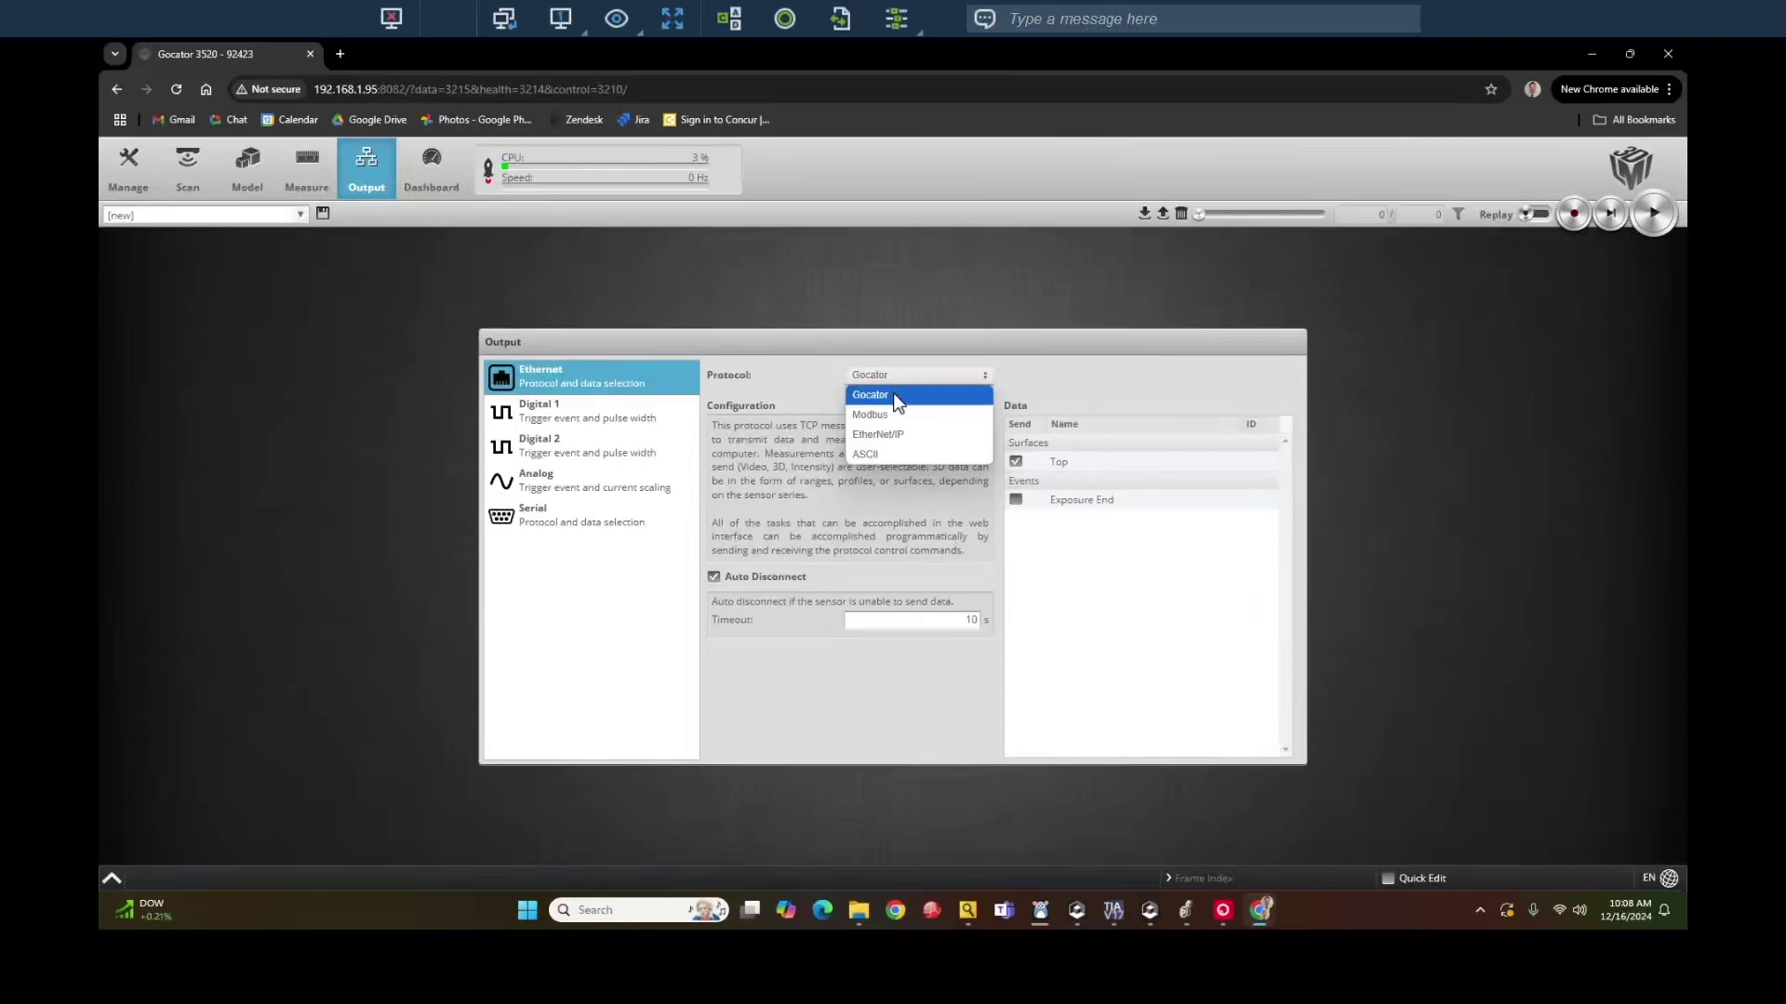
left_click(892, 434)
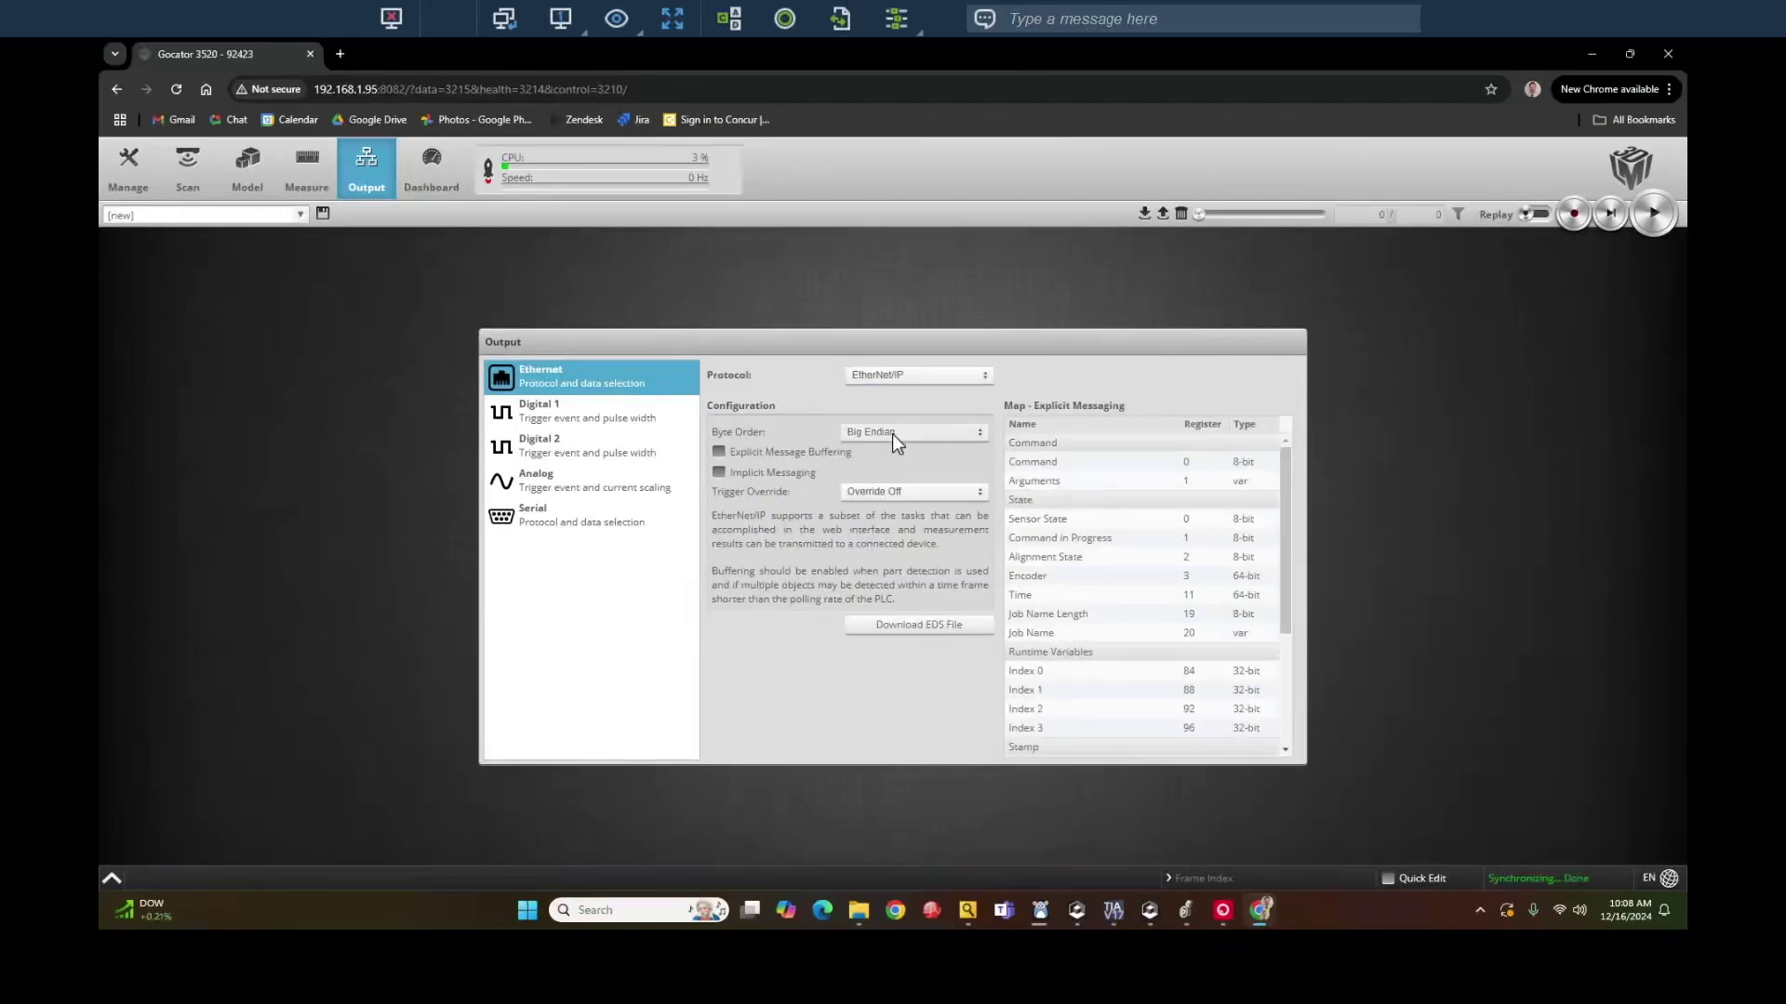
left_click(884, 436)
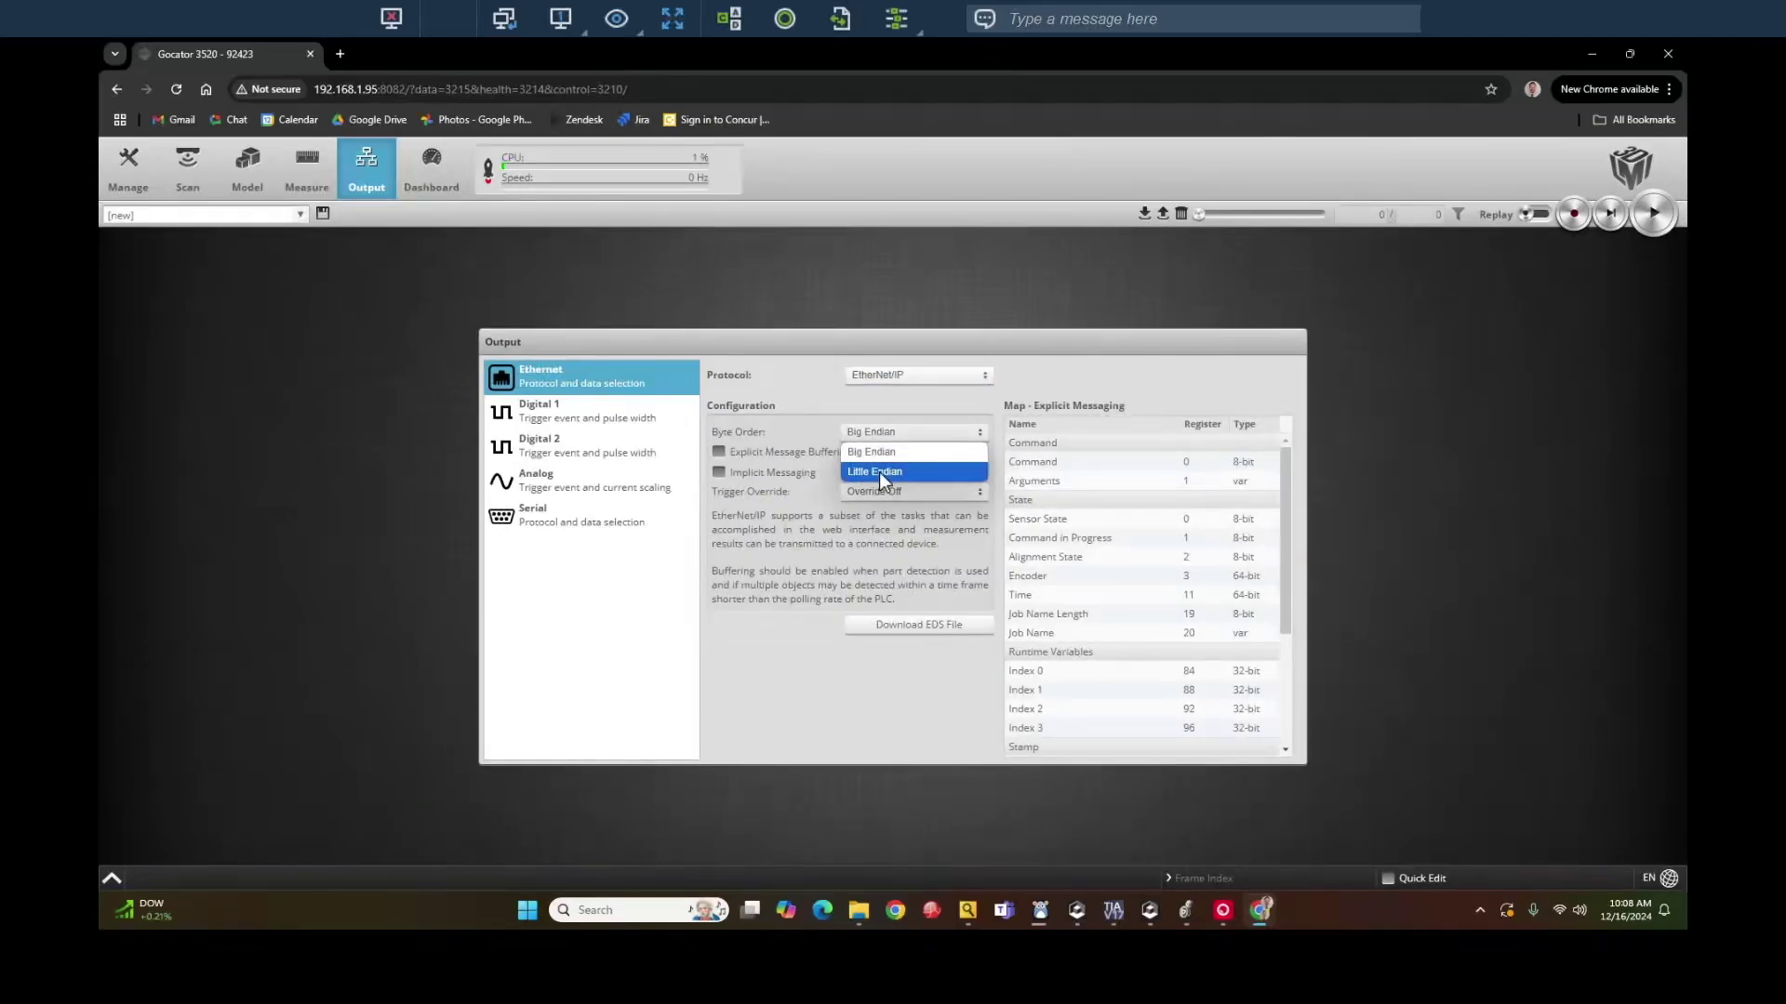
left_click(878, 471)
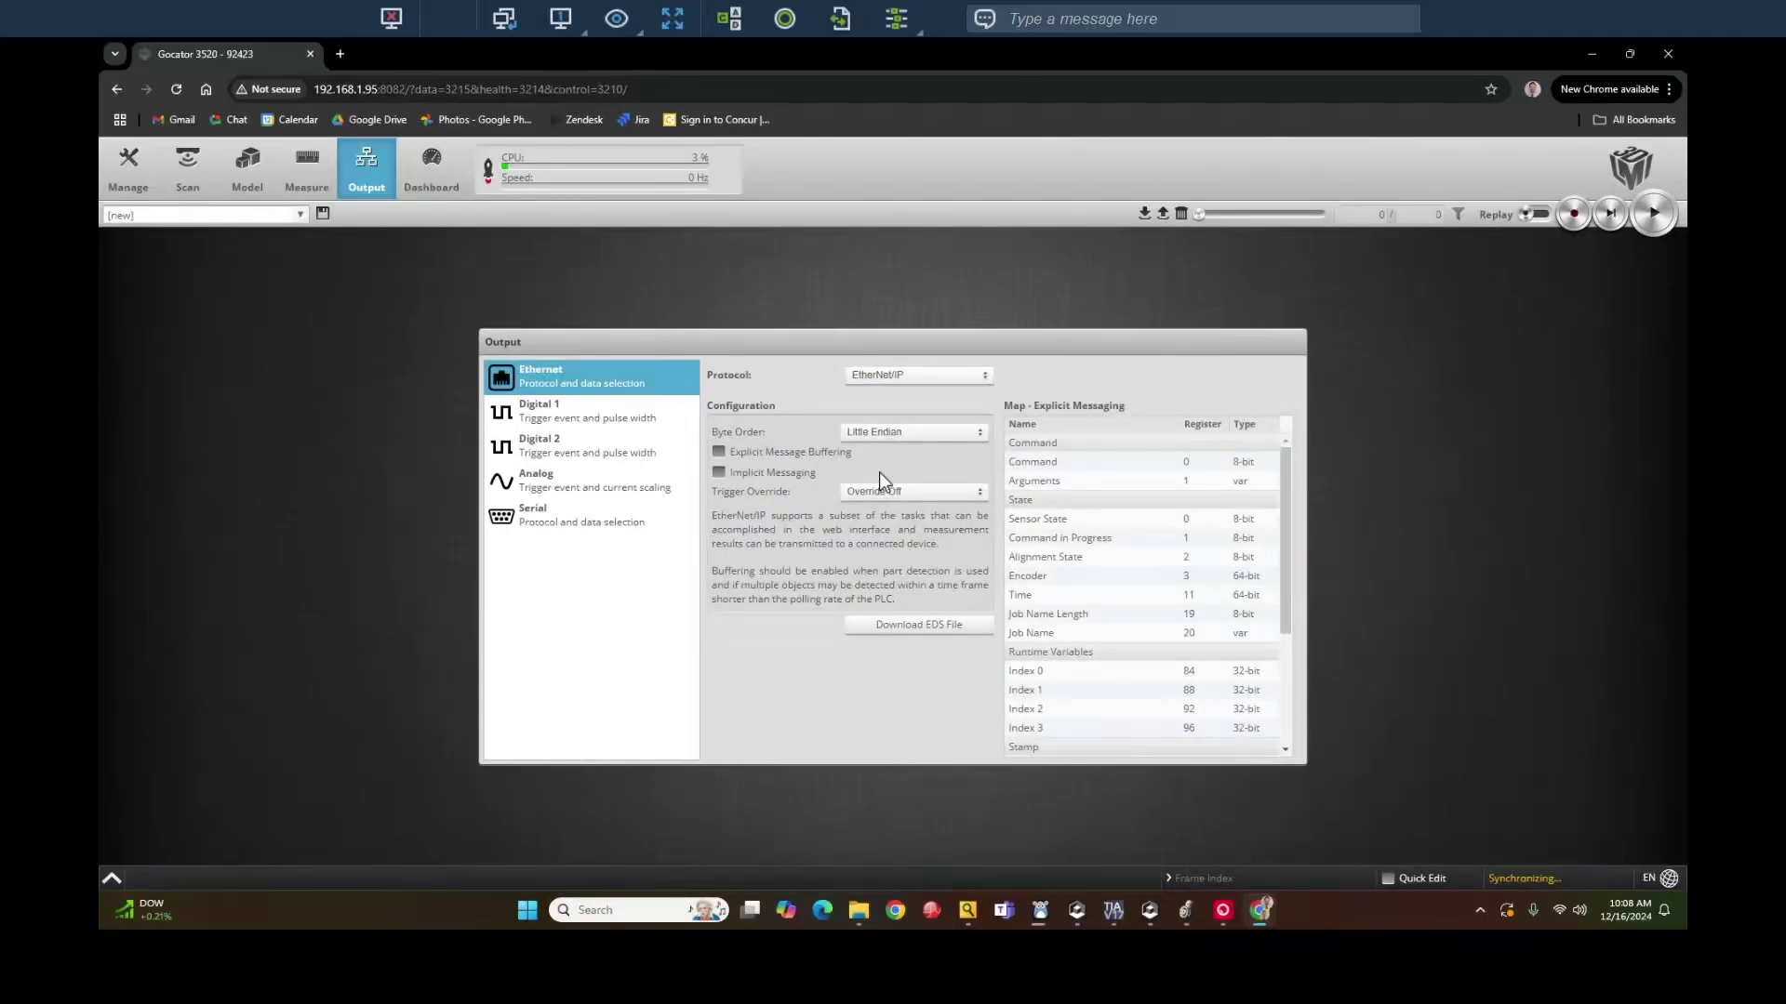
left_click(719, 473)
left_click(948, 496)
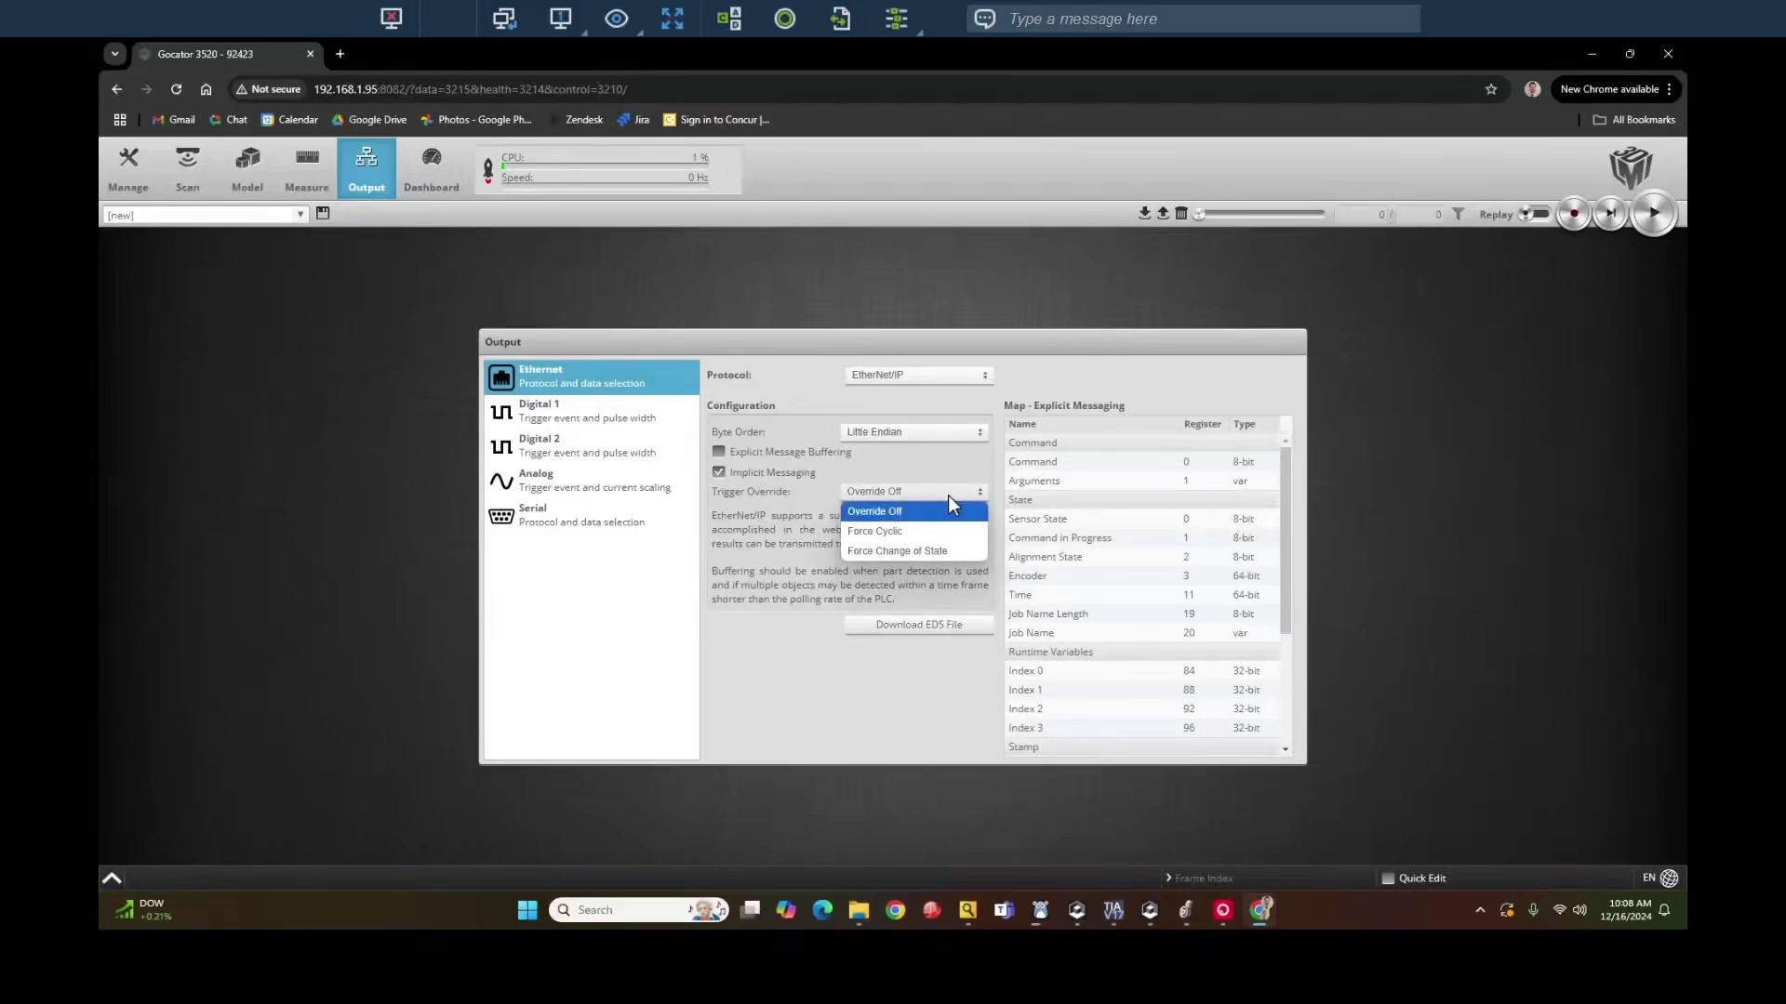
left_click(925, 532)
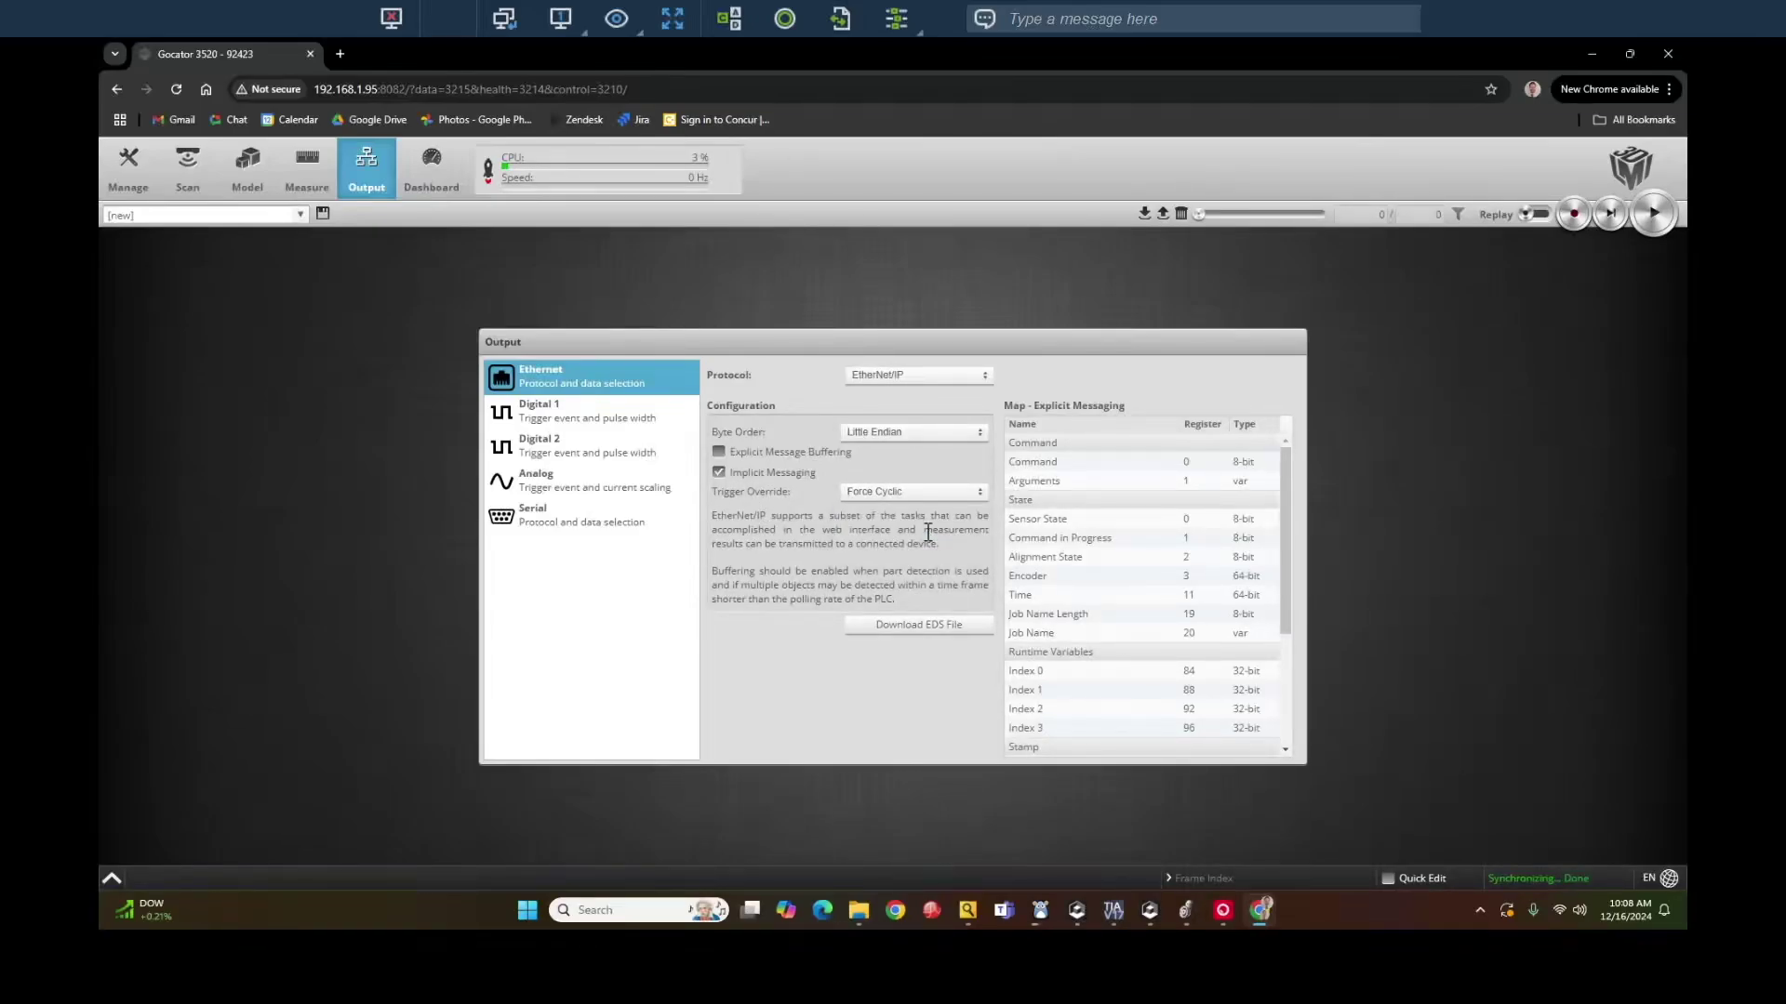
Download the Gocator EDS file, keep it, and extract the zip archive
left_click(943, 629)
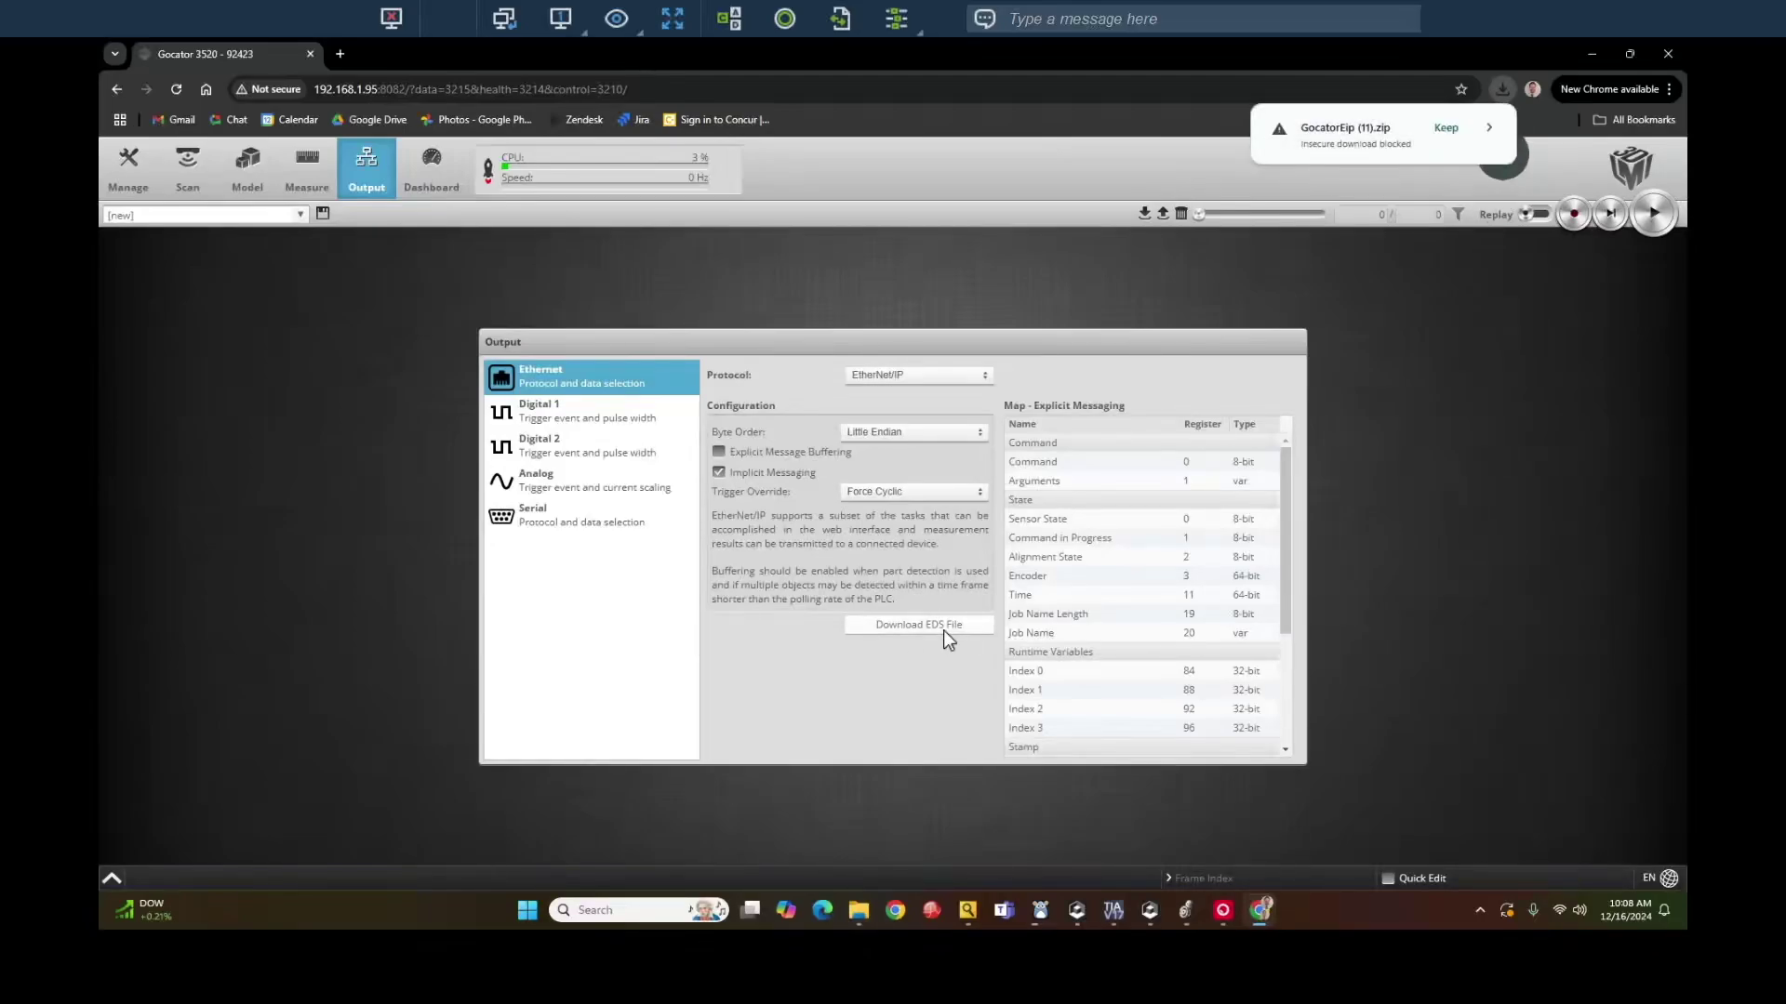
left_click(1447, 128)
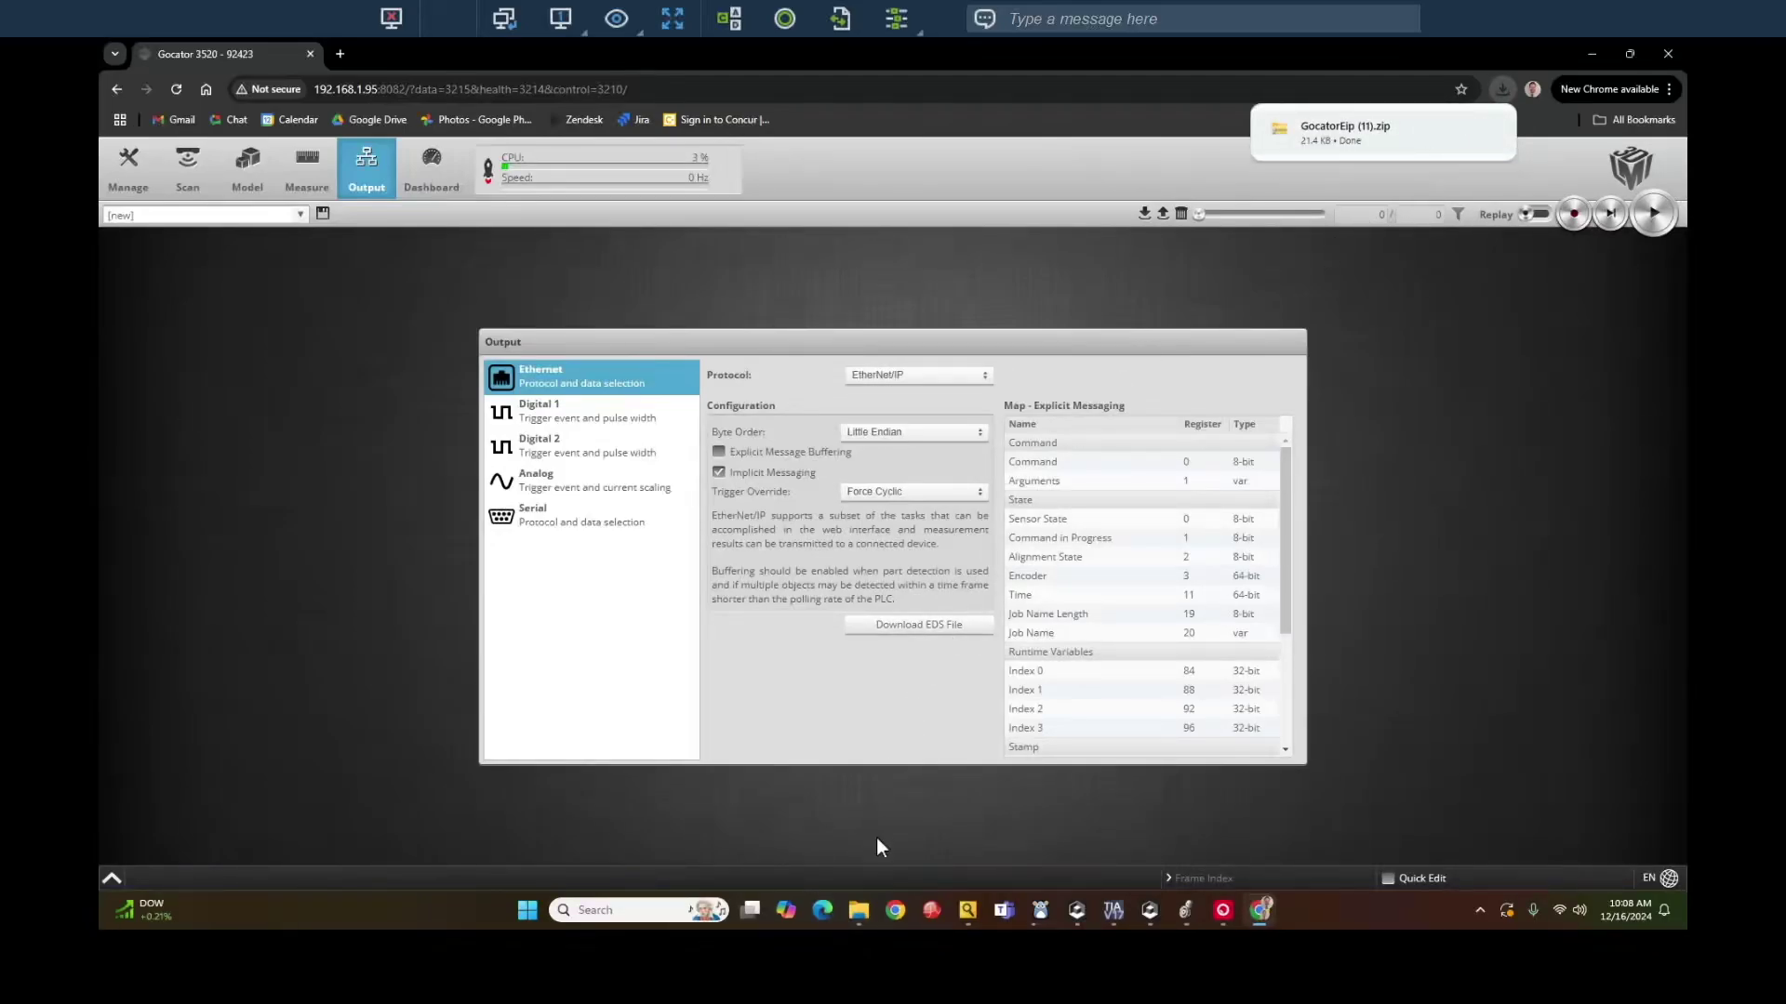
mouse_move(858, 910)
left_click(788, 829)
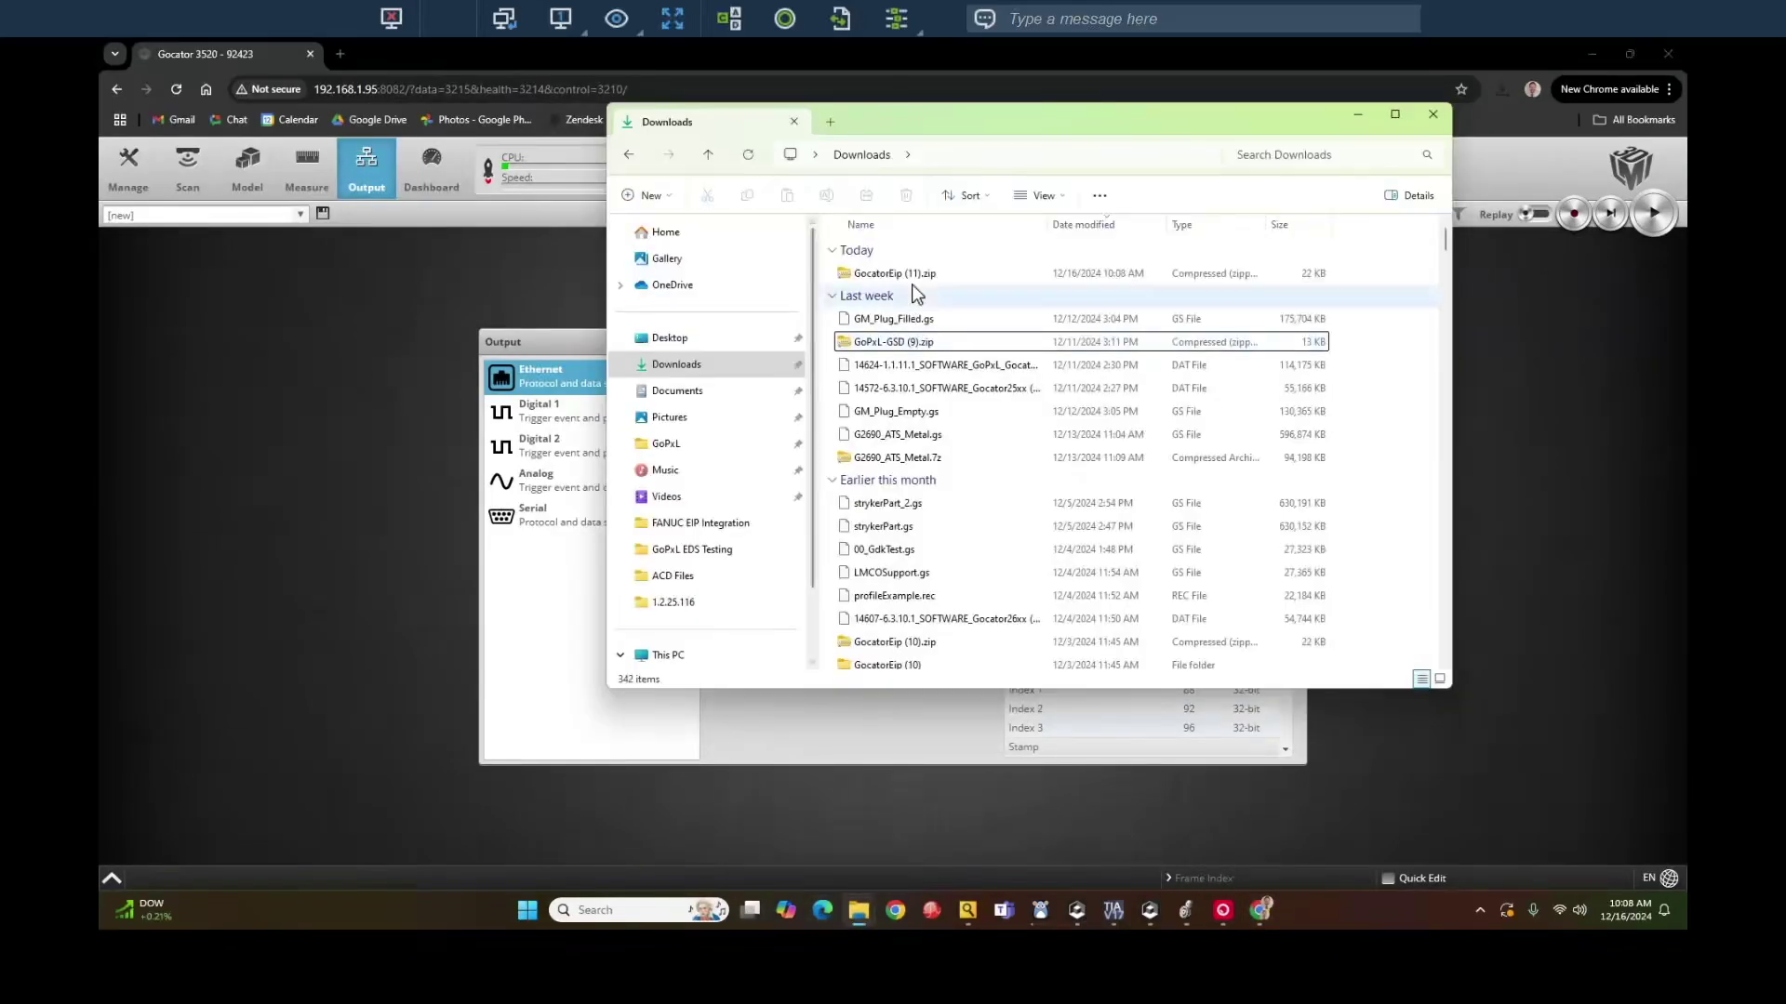
right_click(913, 275)
left_click(993, 427)
left_click(1045, 630)
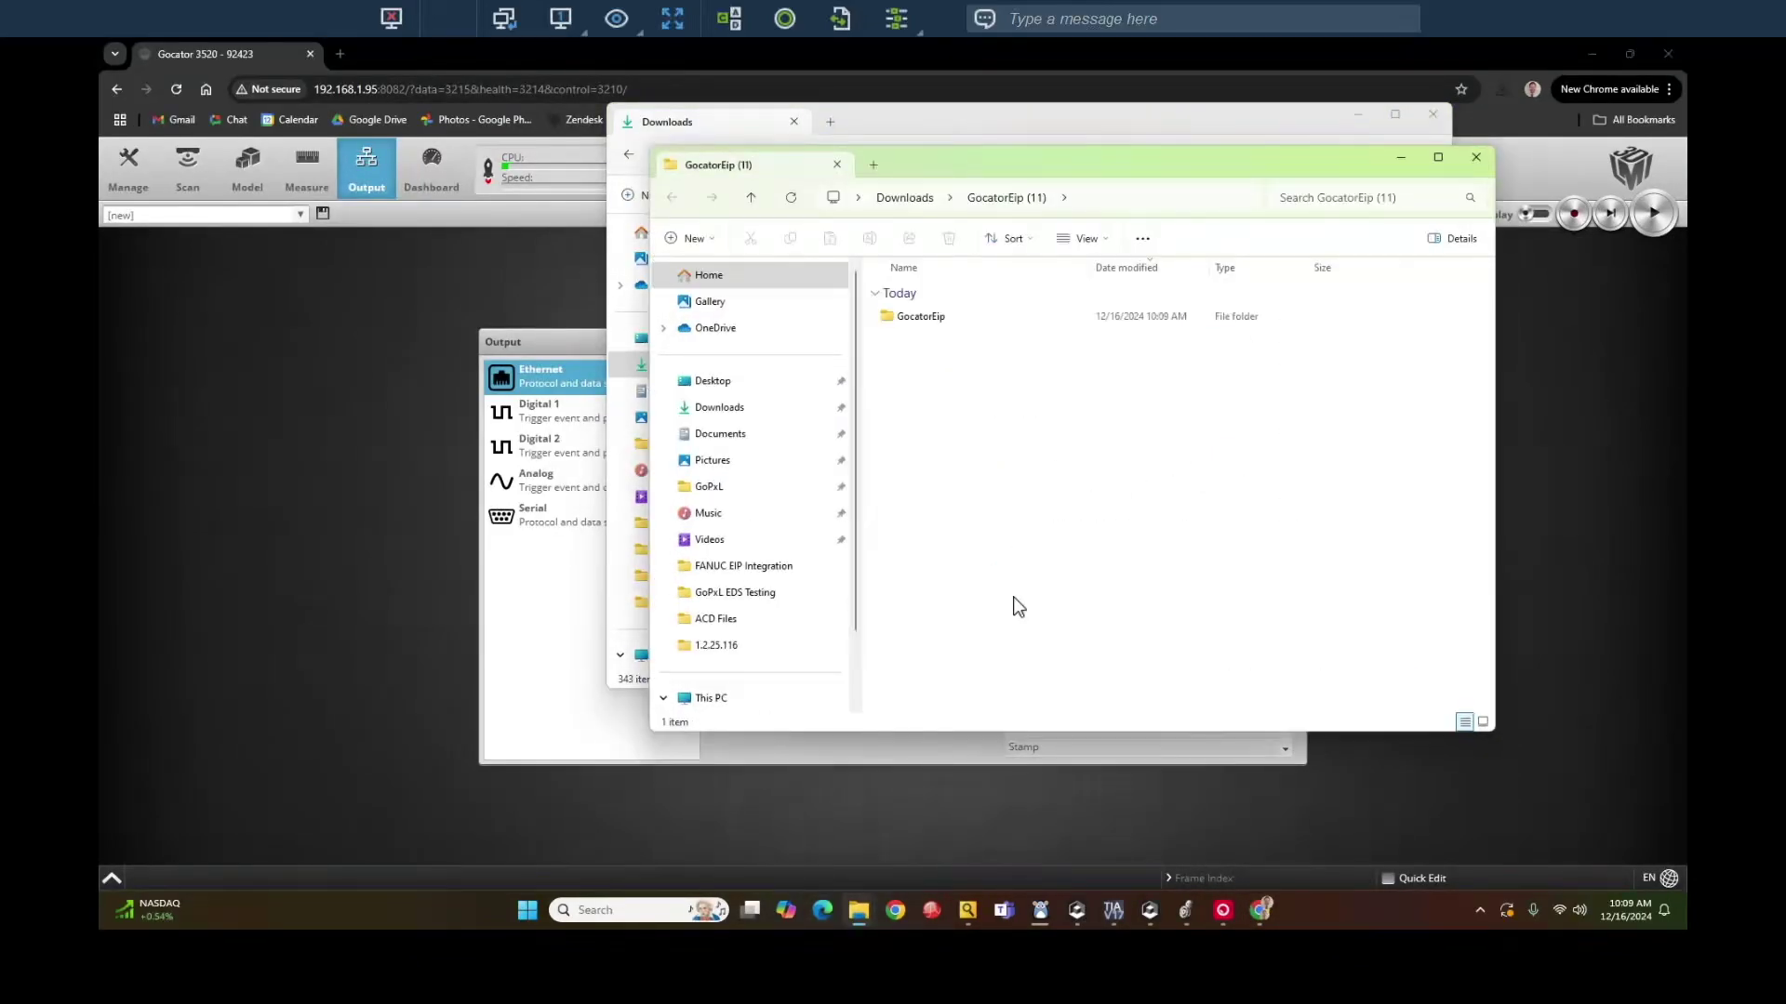
left_click(1189, 921)
Launch the Device Description Installation Tool and select GocatorEip.eds from Downloads
left_click(368, 66)
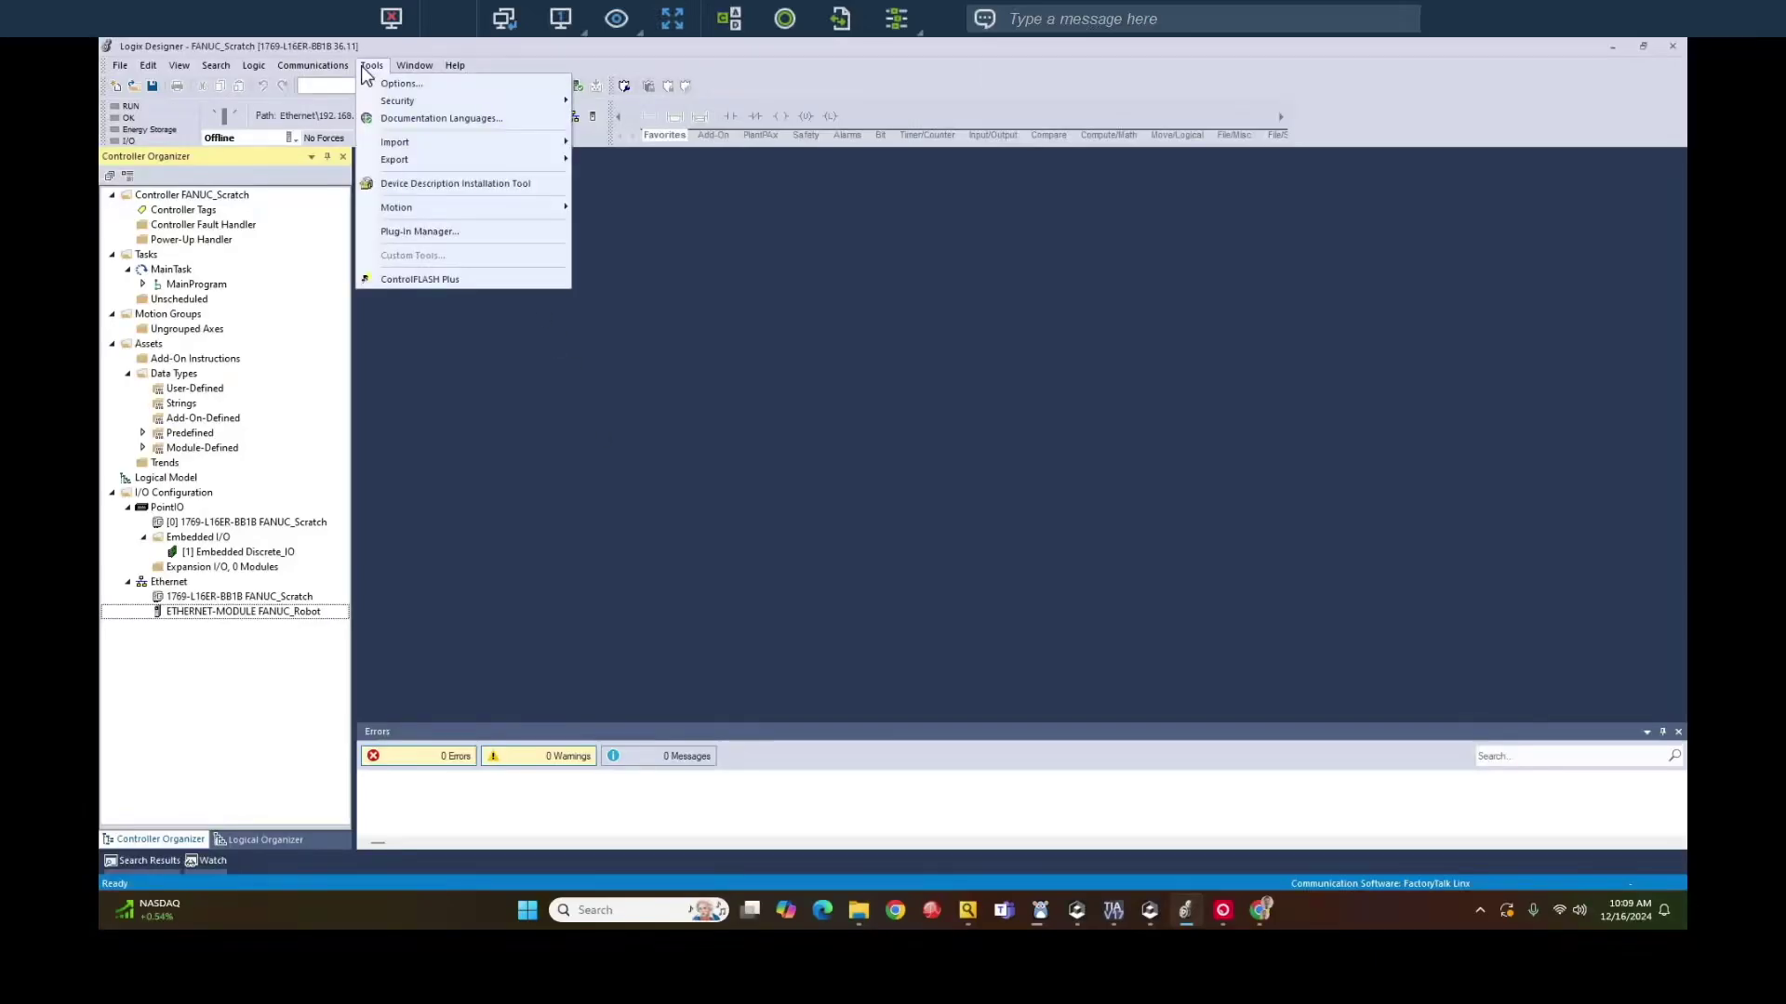
left_click(405, 183)
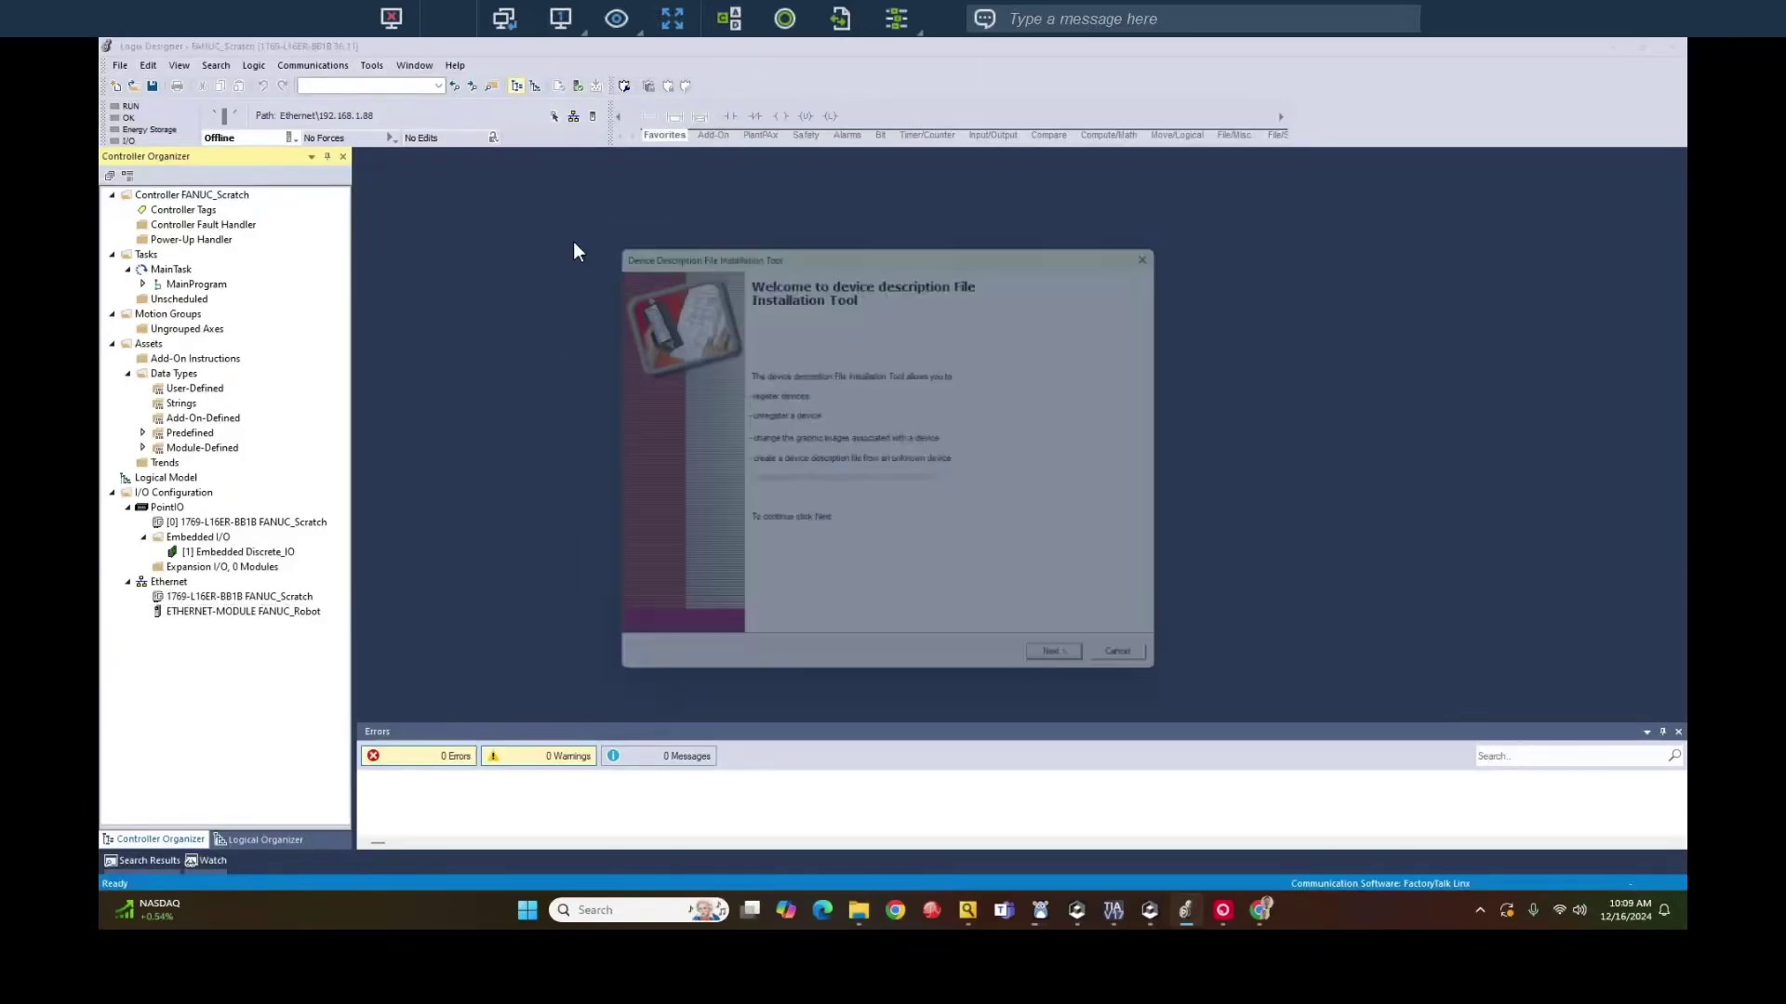
left_click(1068, 669)
left_click(1095, 674)
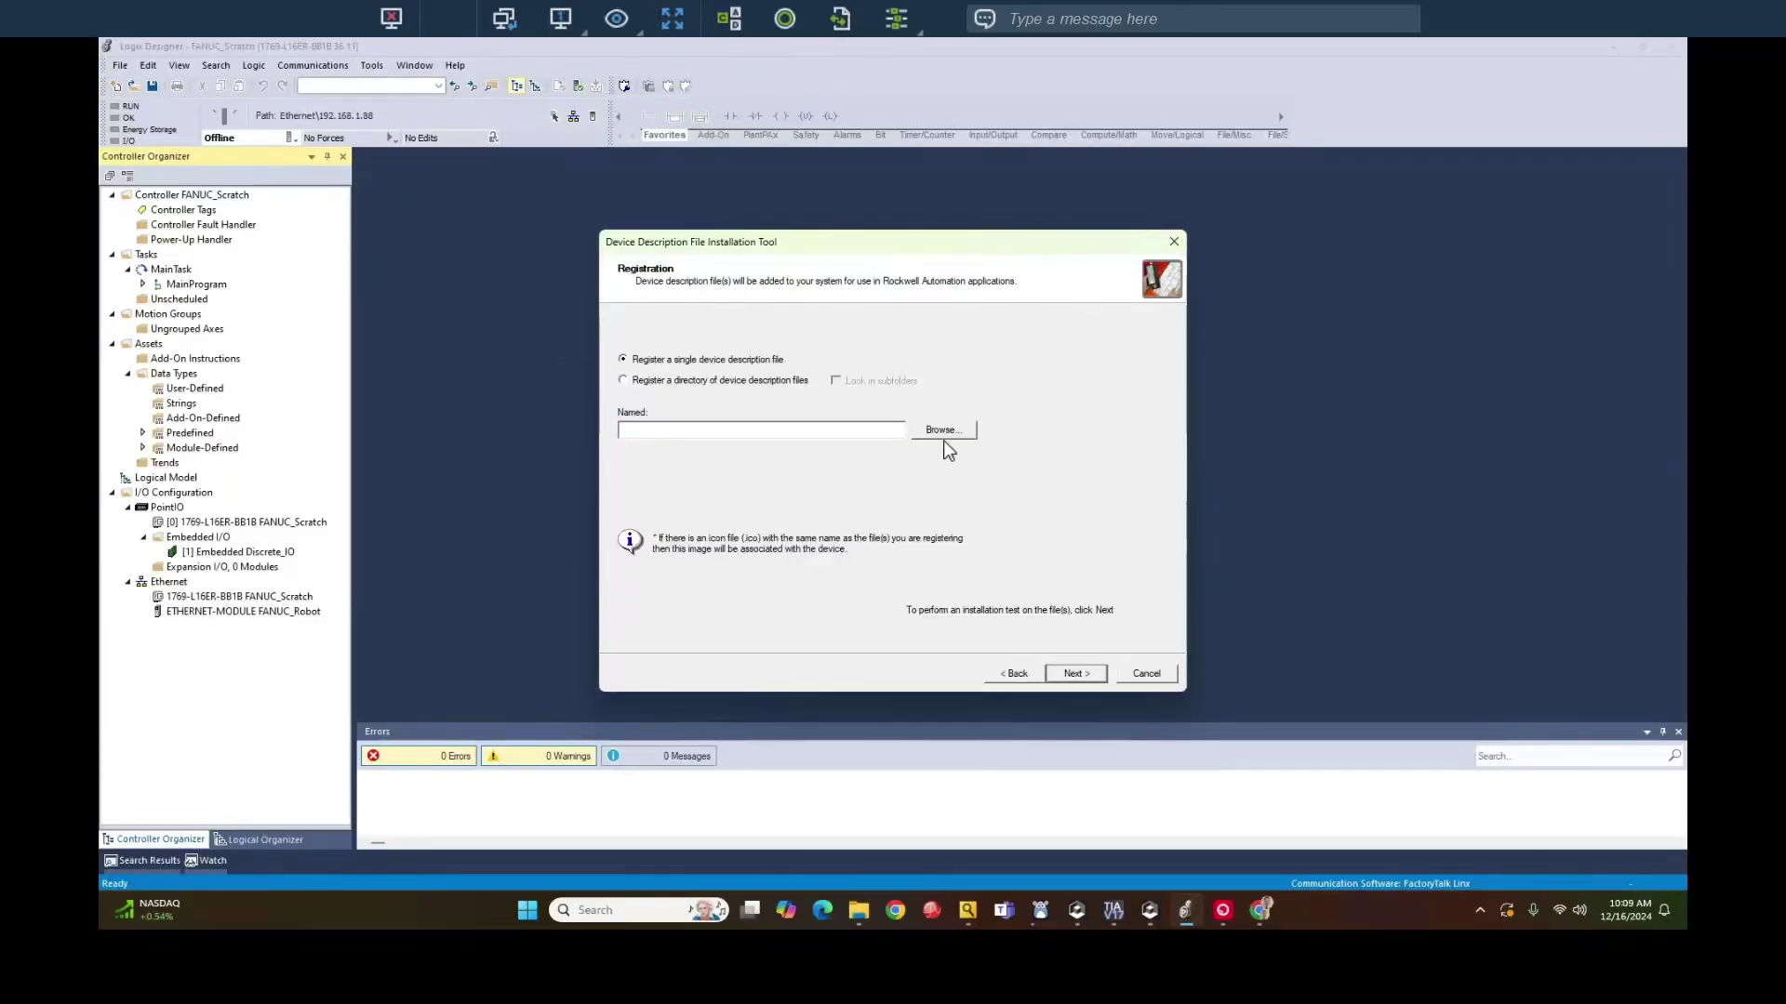
left_click(944, 436)
left_click(675, 446)
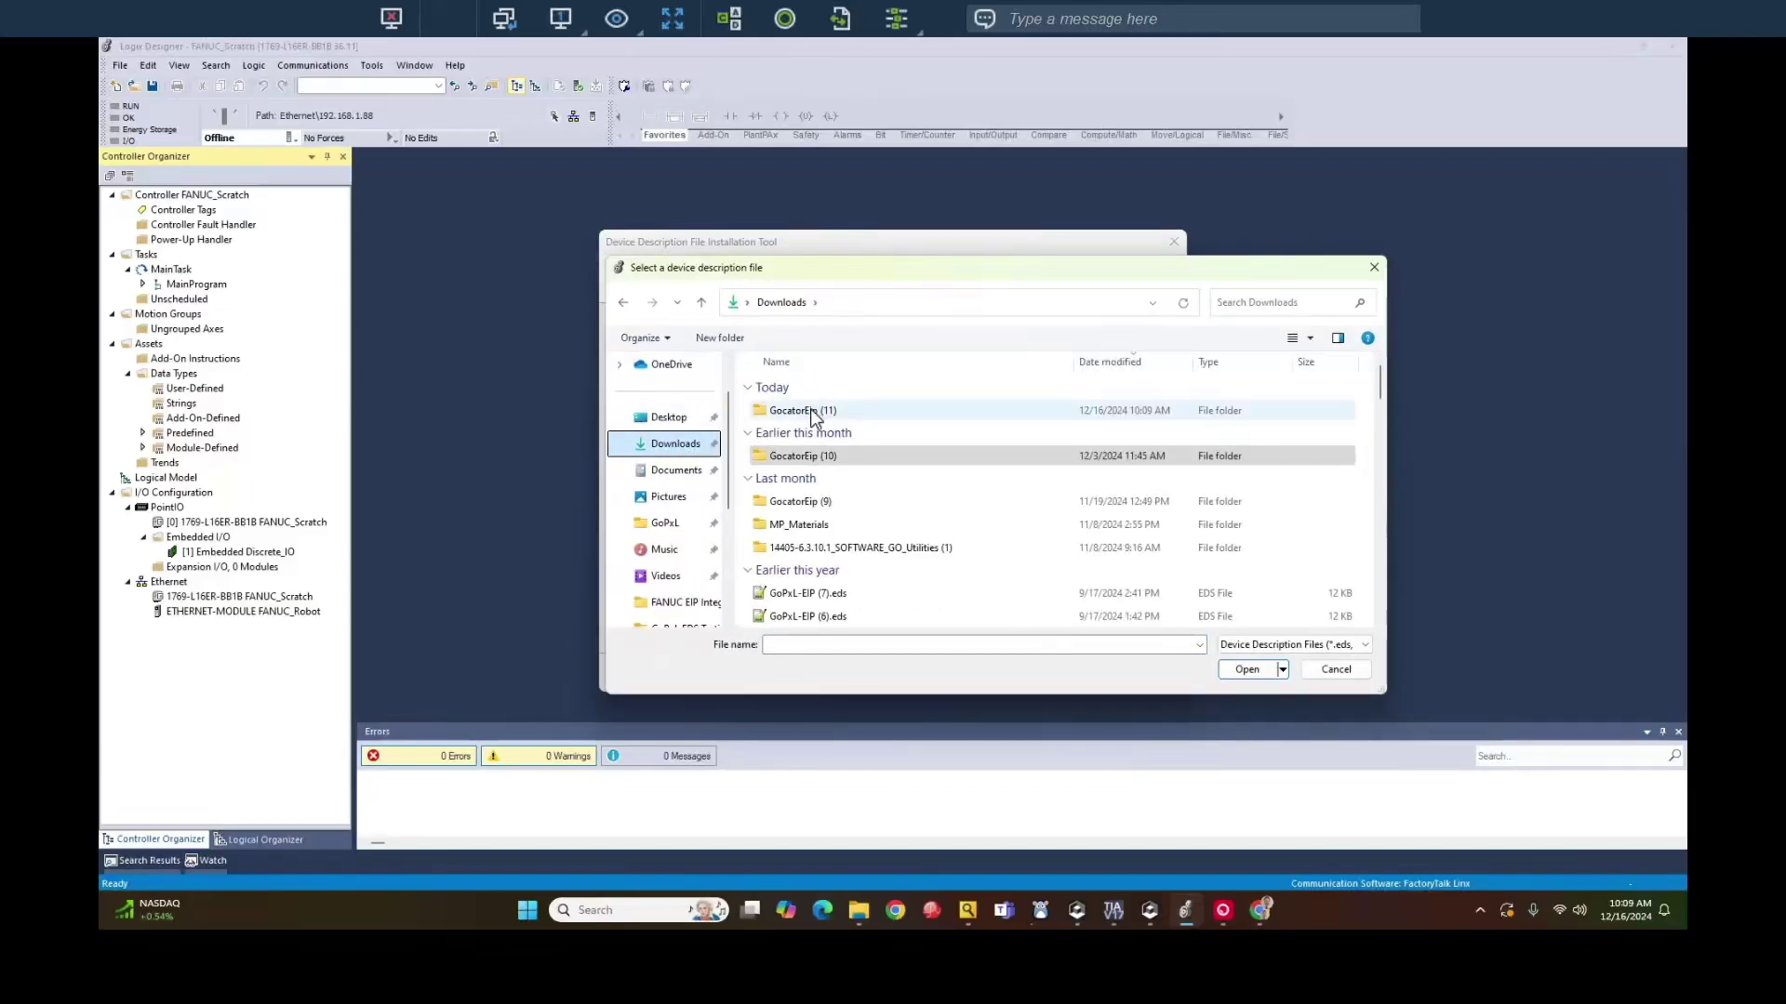
double_click(815, 411)
left_click(815, 412)
left_click(1234, 675)
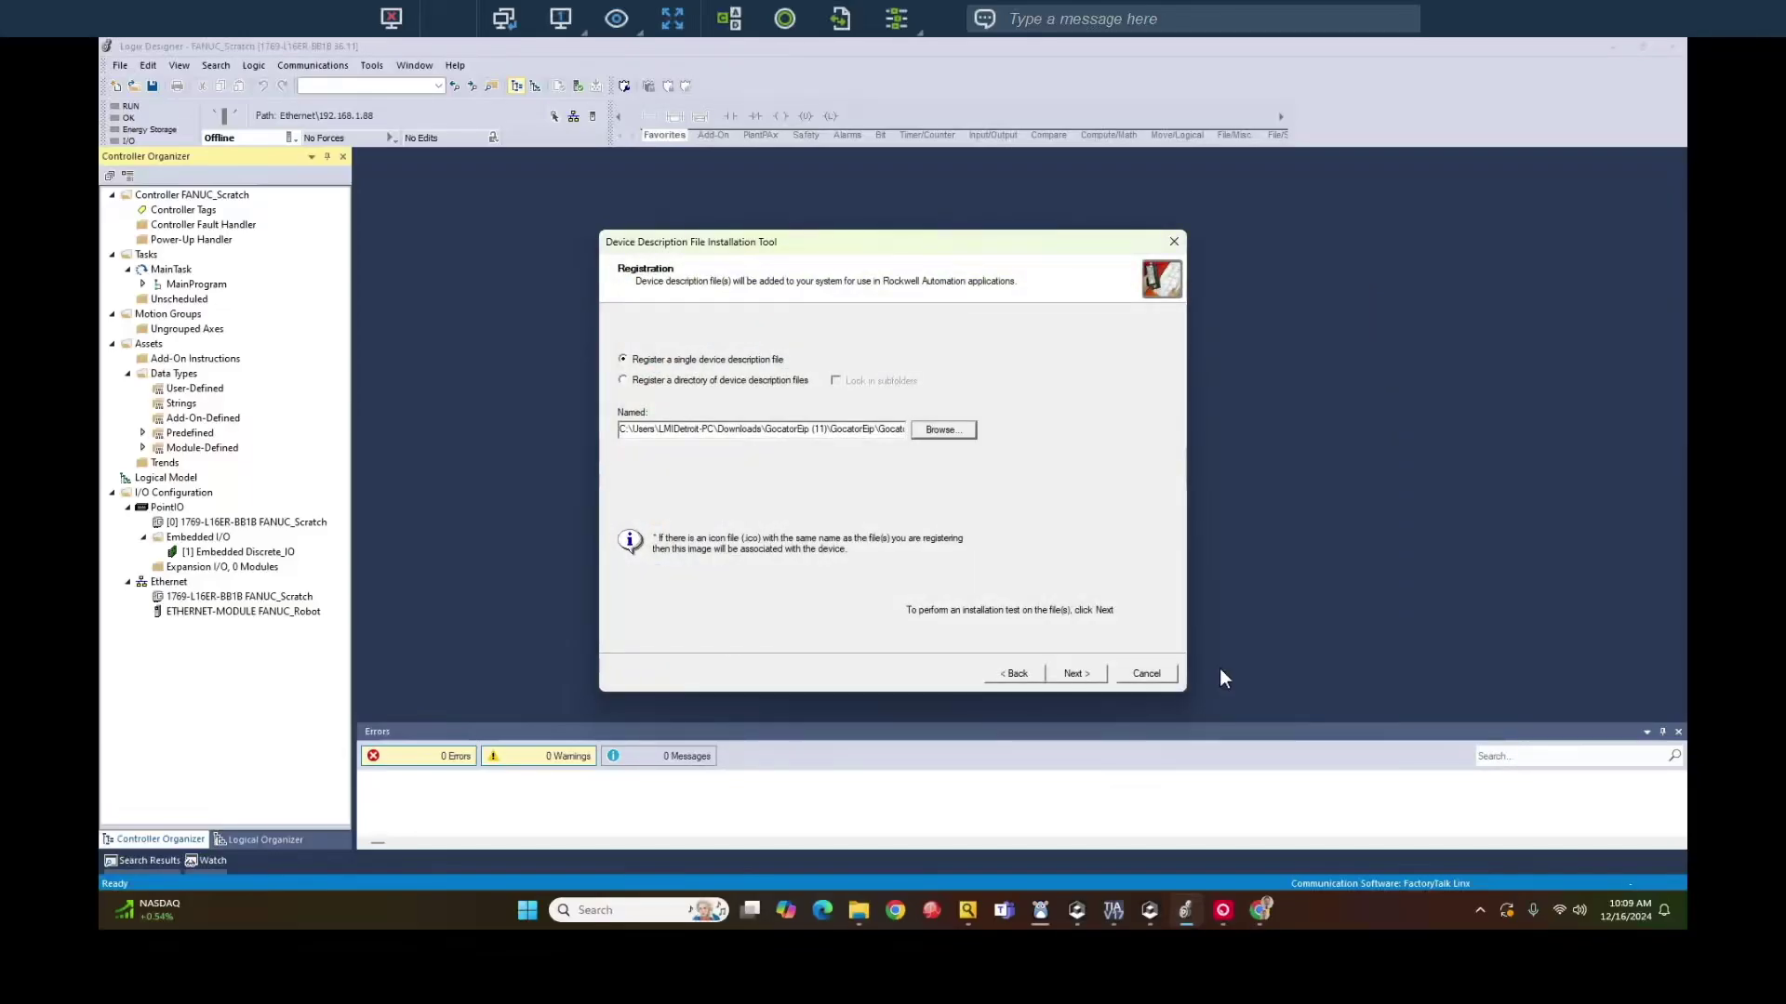
Continue past the test results and Gocator image pages to finish installation
left_click(1073, 676)
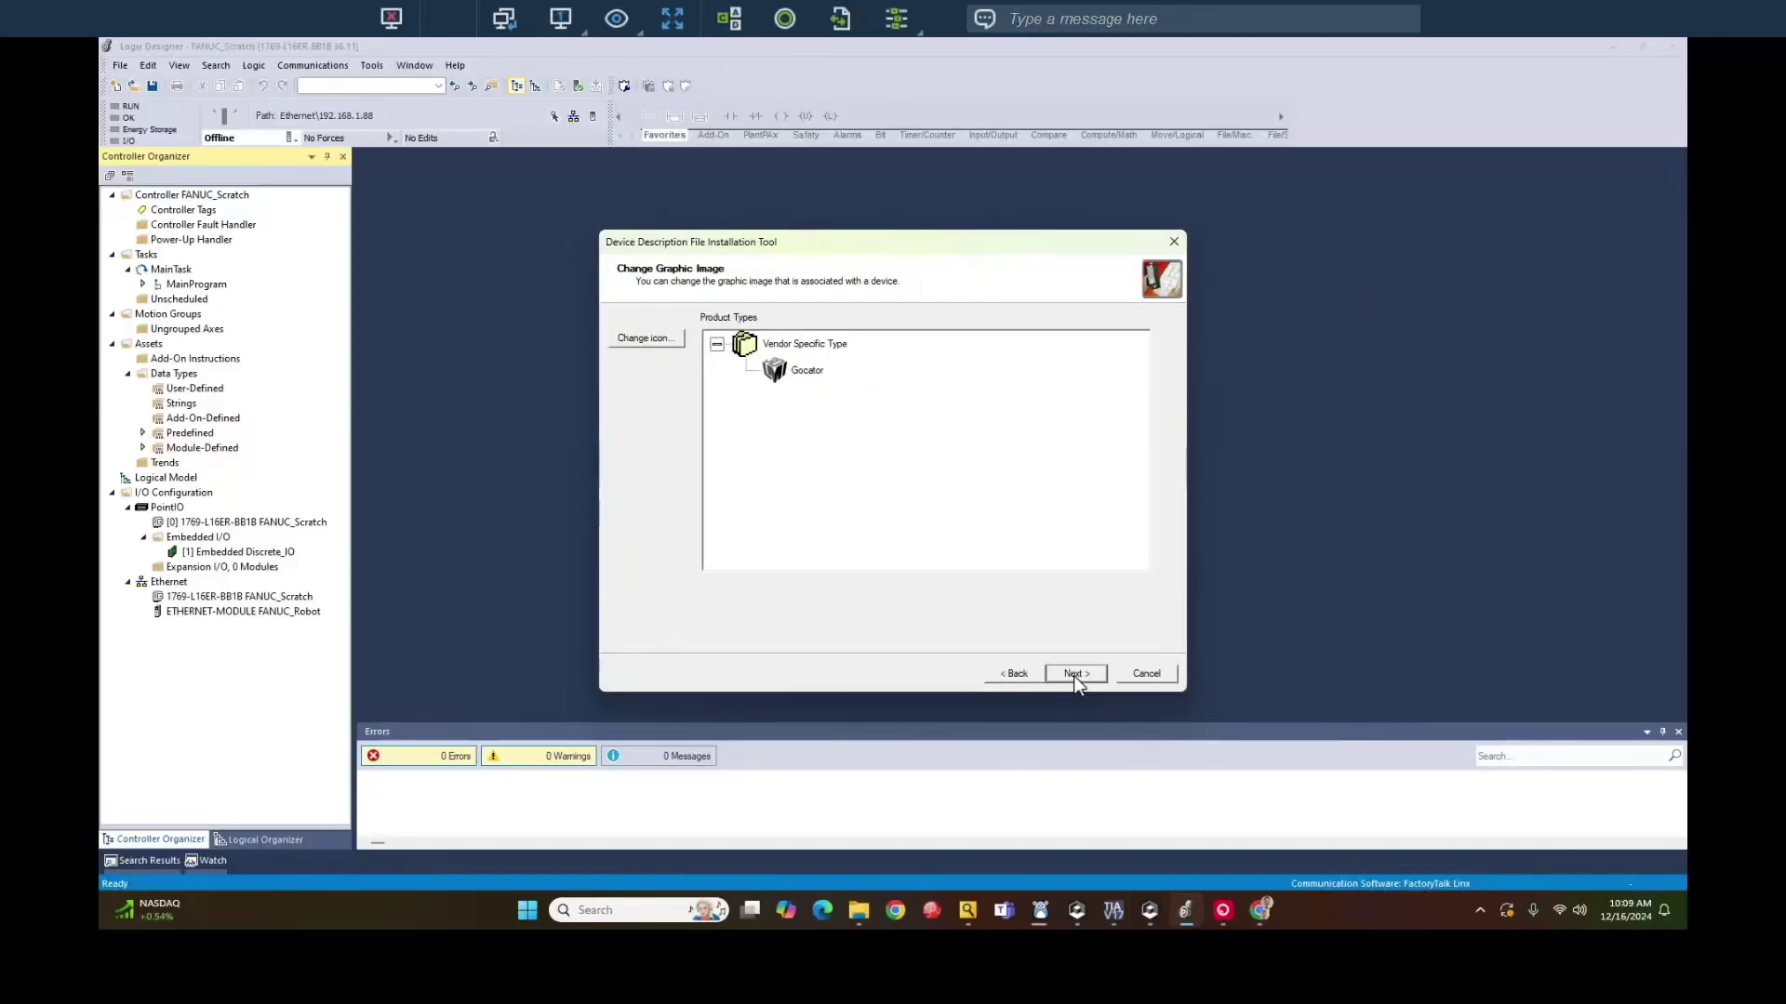
left_click(1073, 676)
left_click(1074, 675)
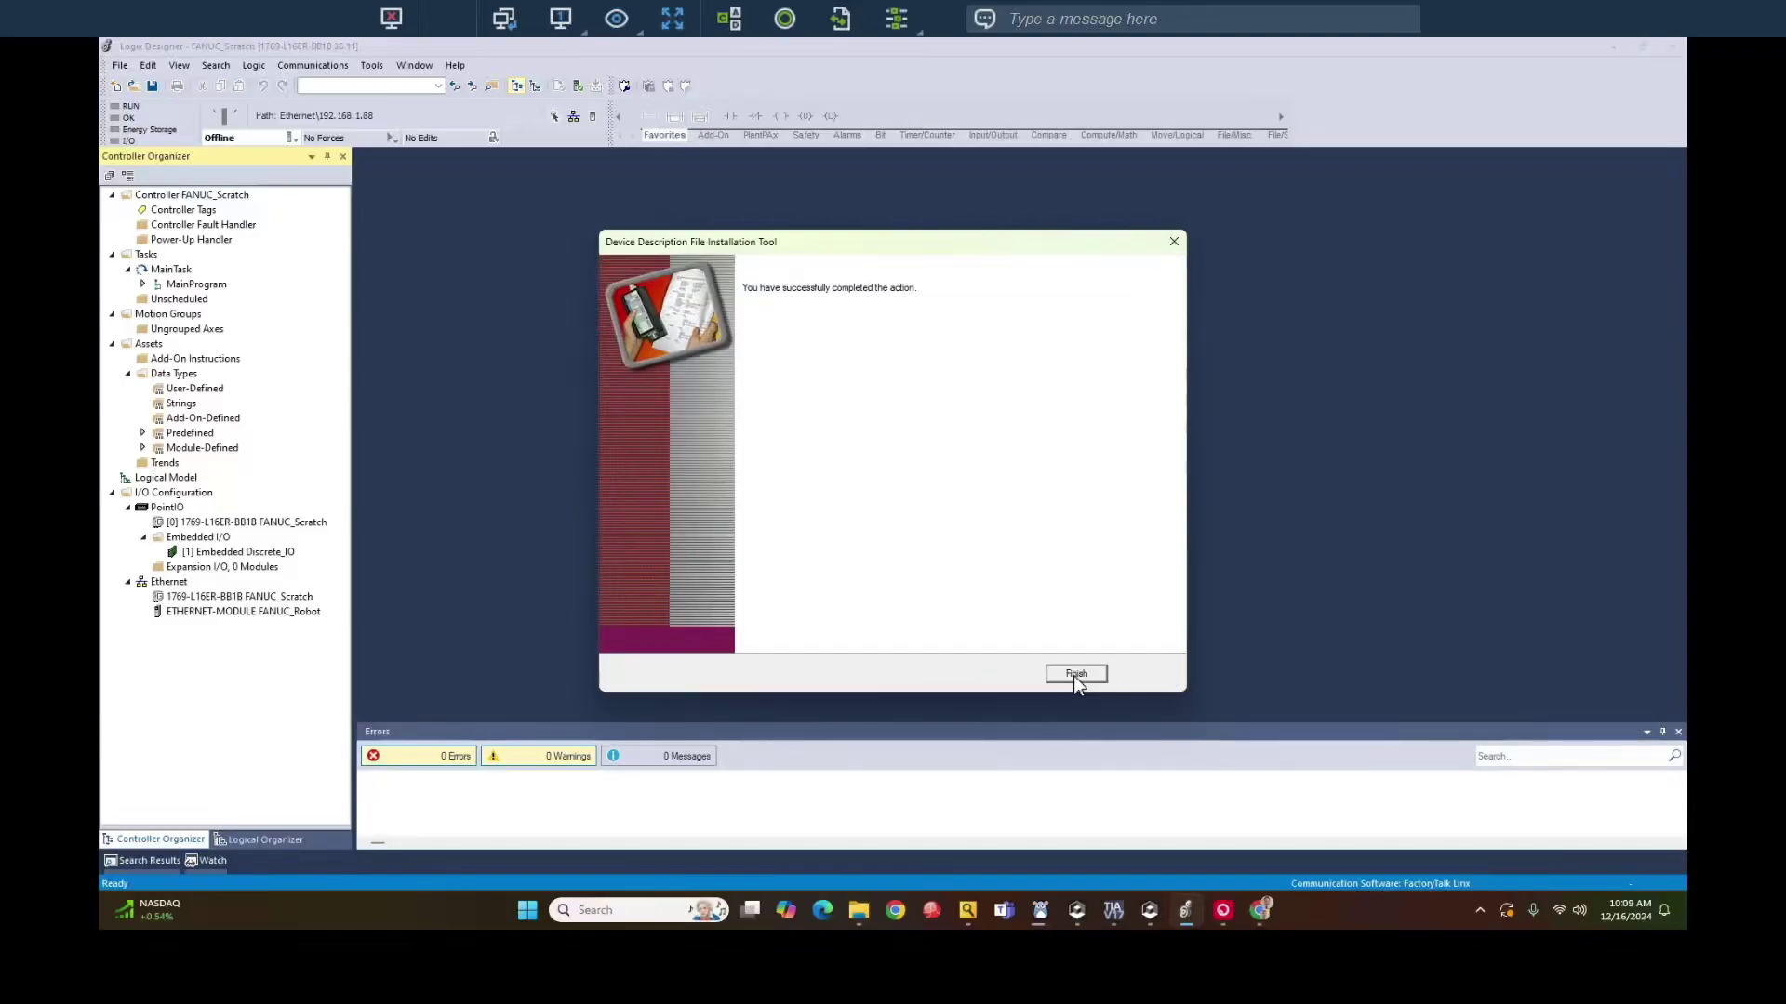
left_click(1073, 675)
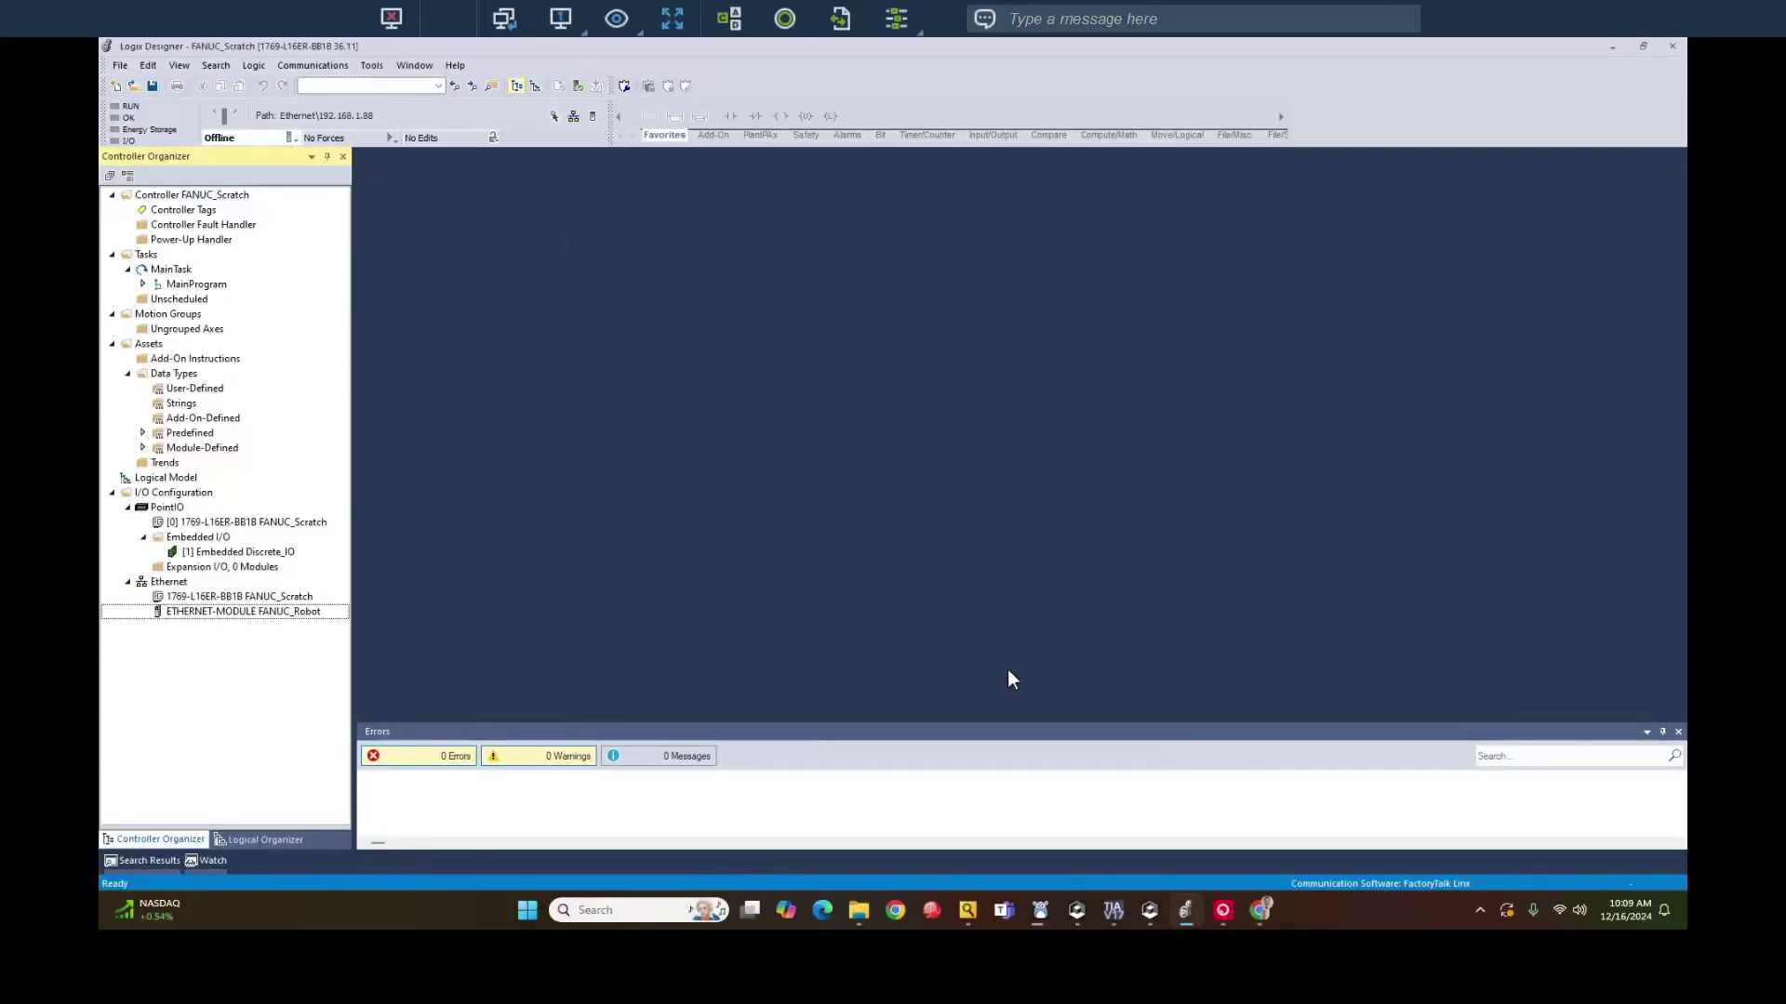
Create a GXXXX Gocator module on Ethernet named Gocator with a private network address
right_click(177, 583)
left_click(200, 596)
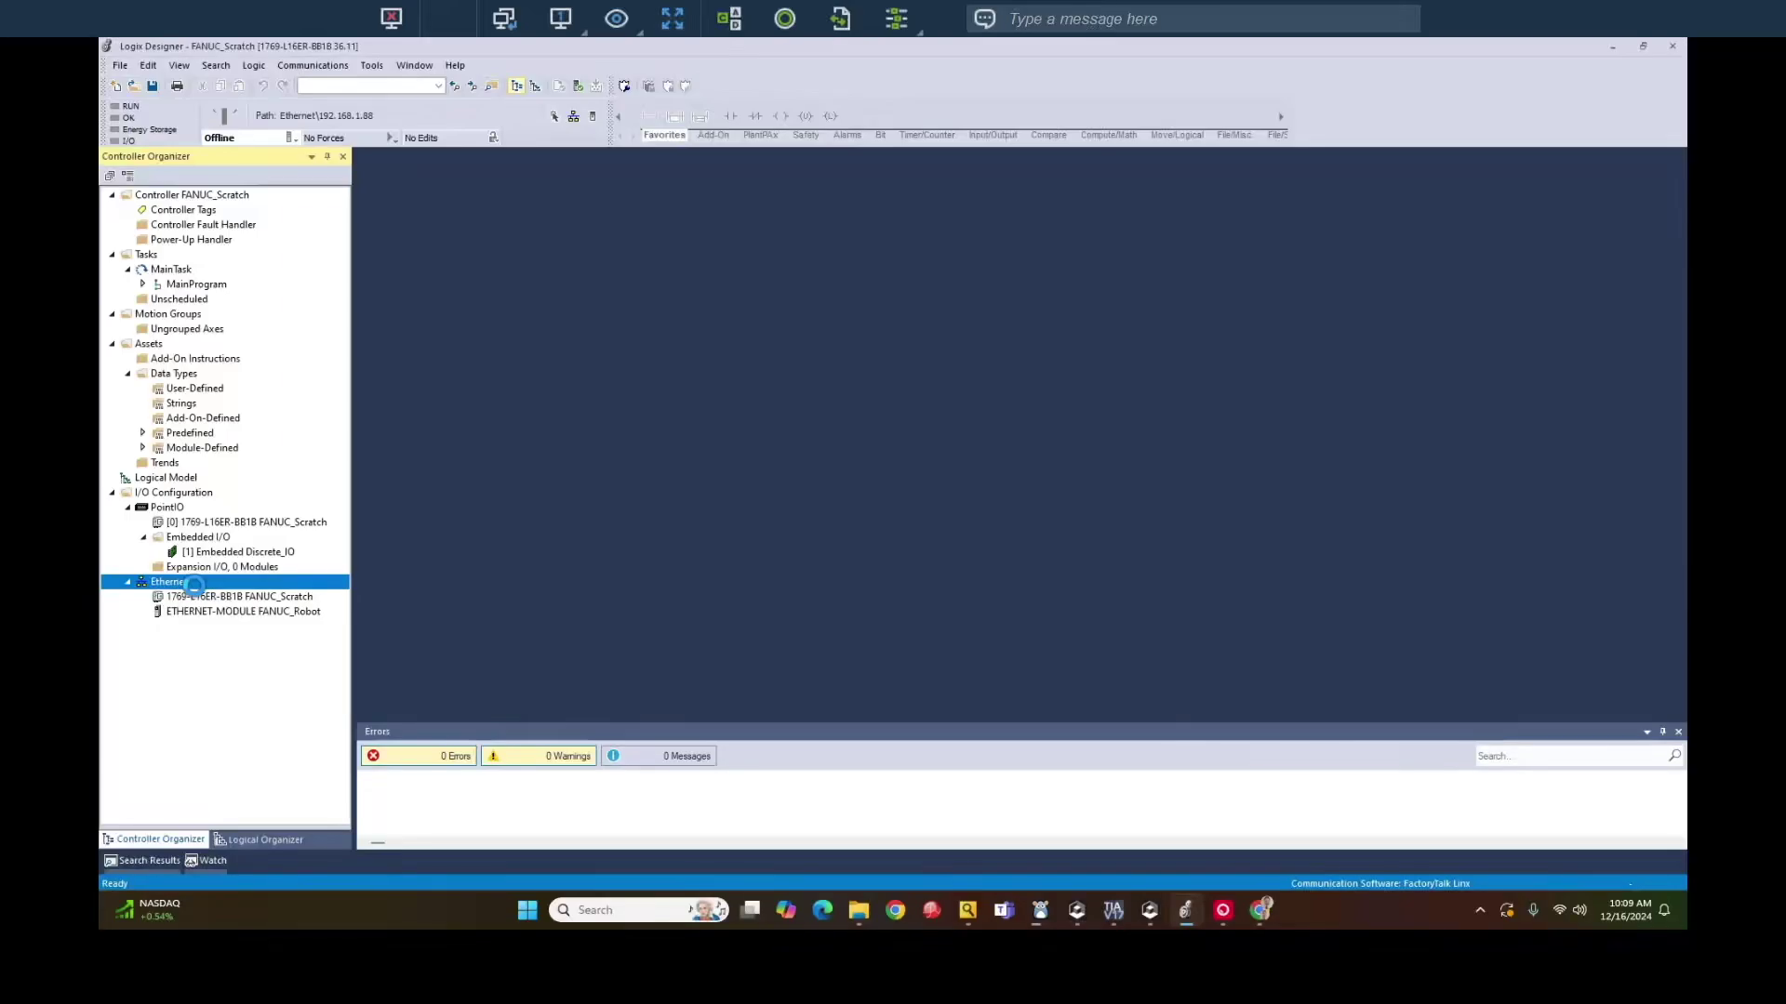
type("goc")
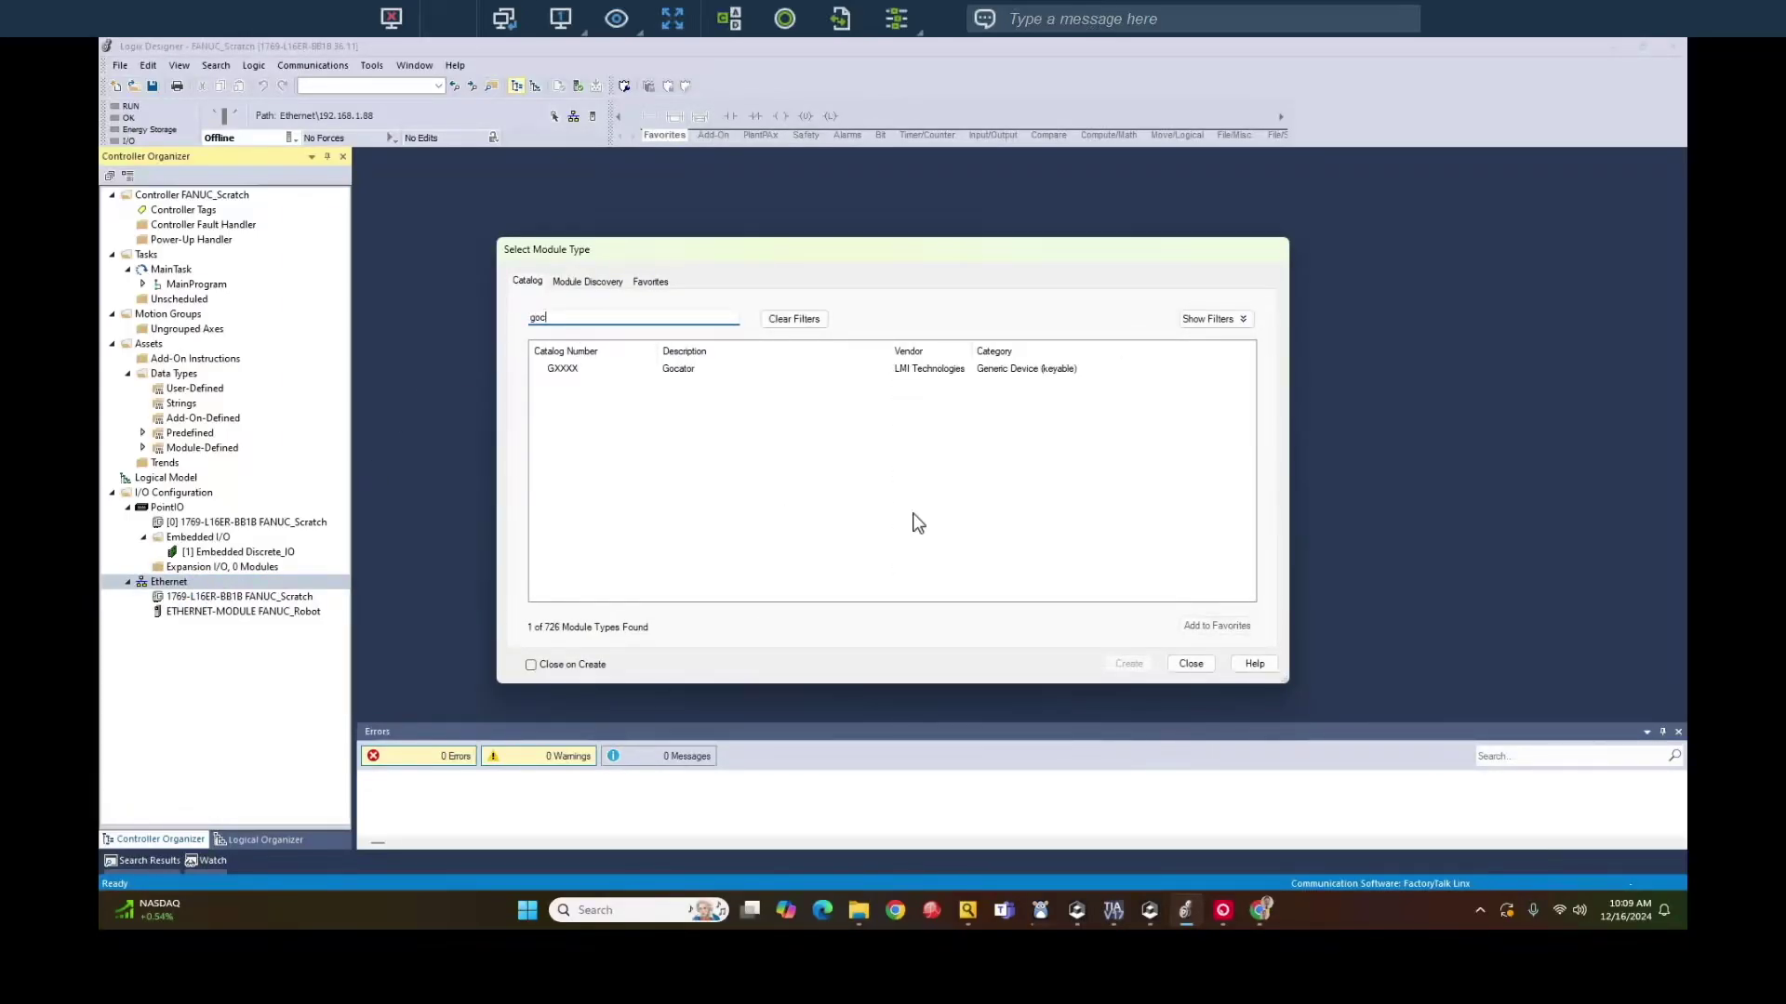
left_click(656, 368)
left_click(1129, 665)
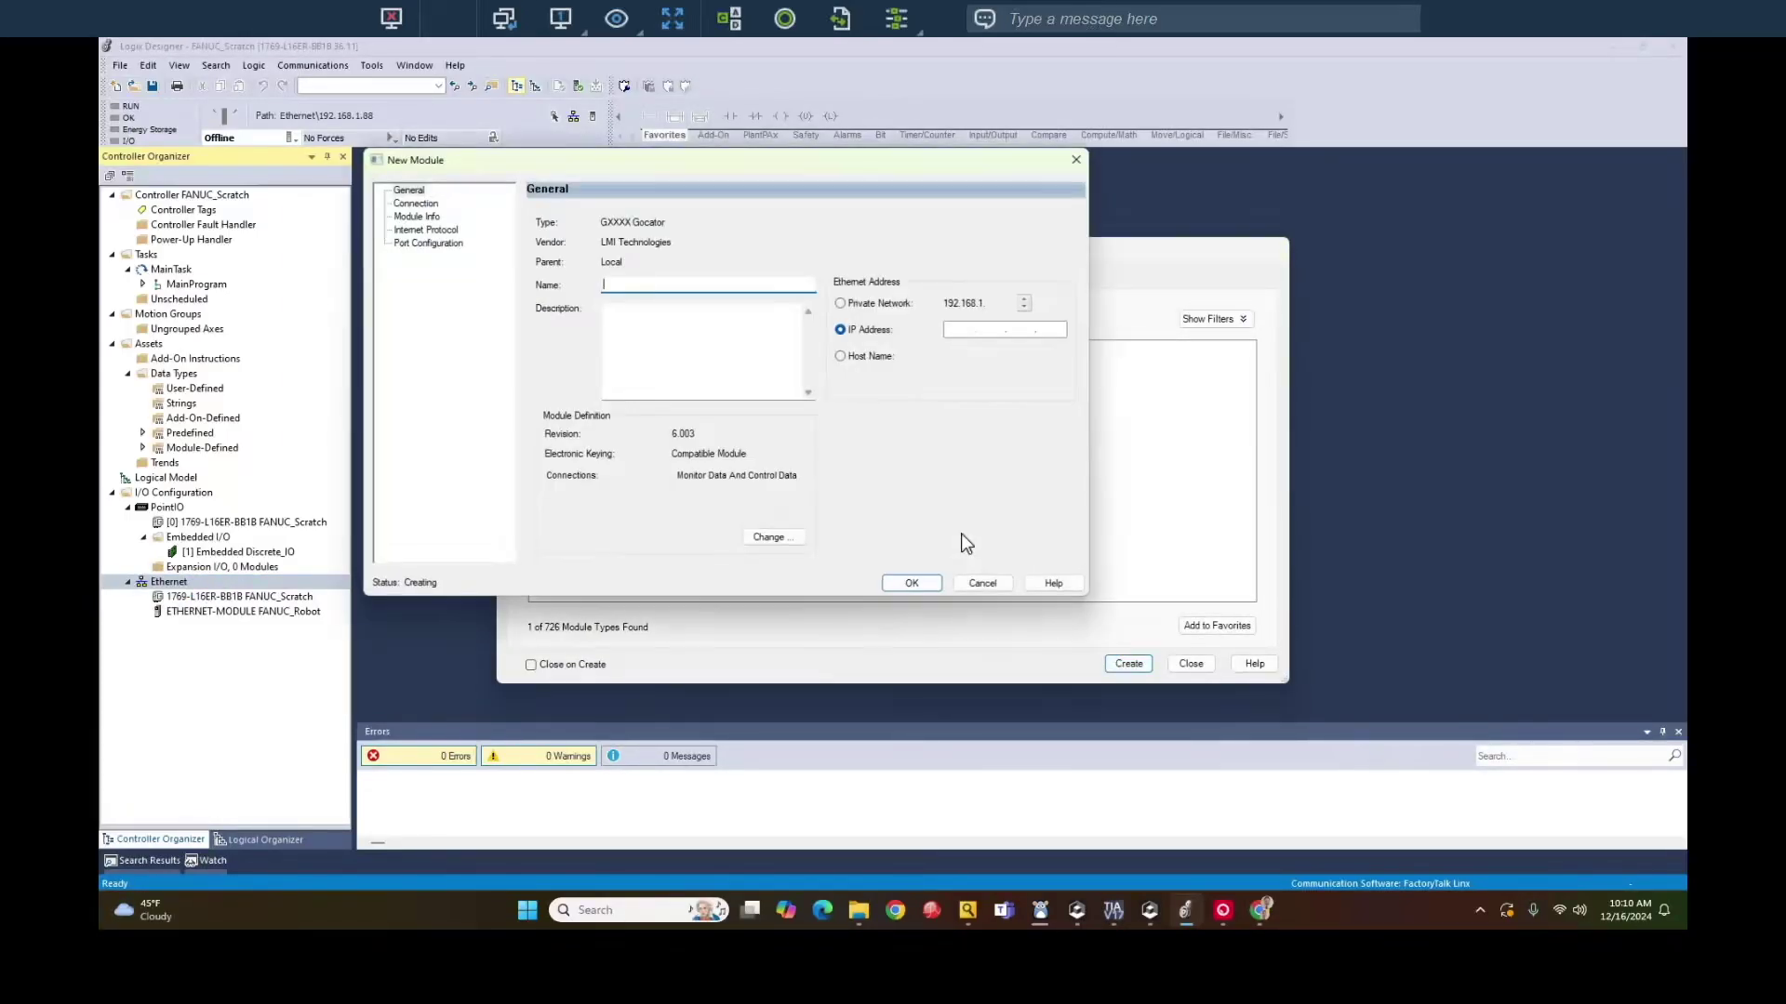
type("Gocator")
left_click(839, 303)
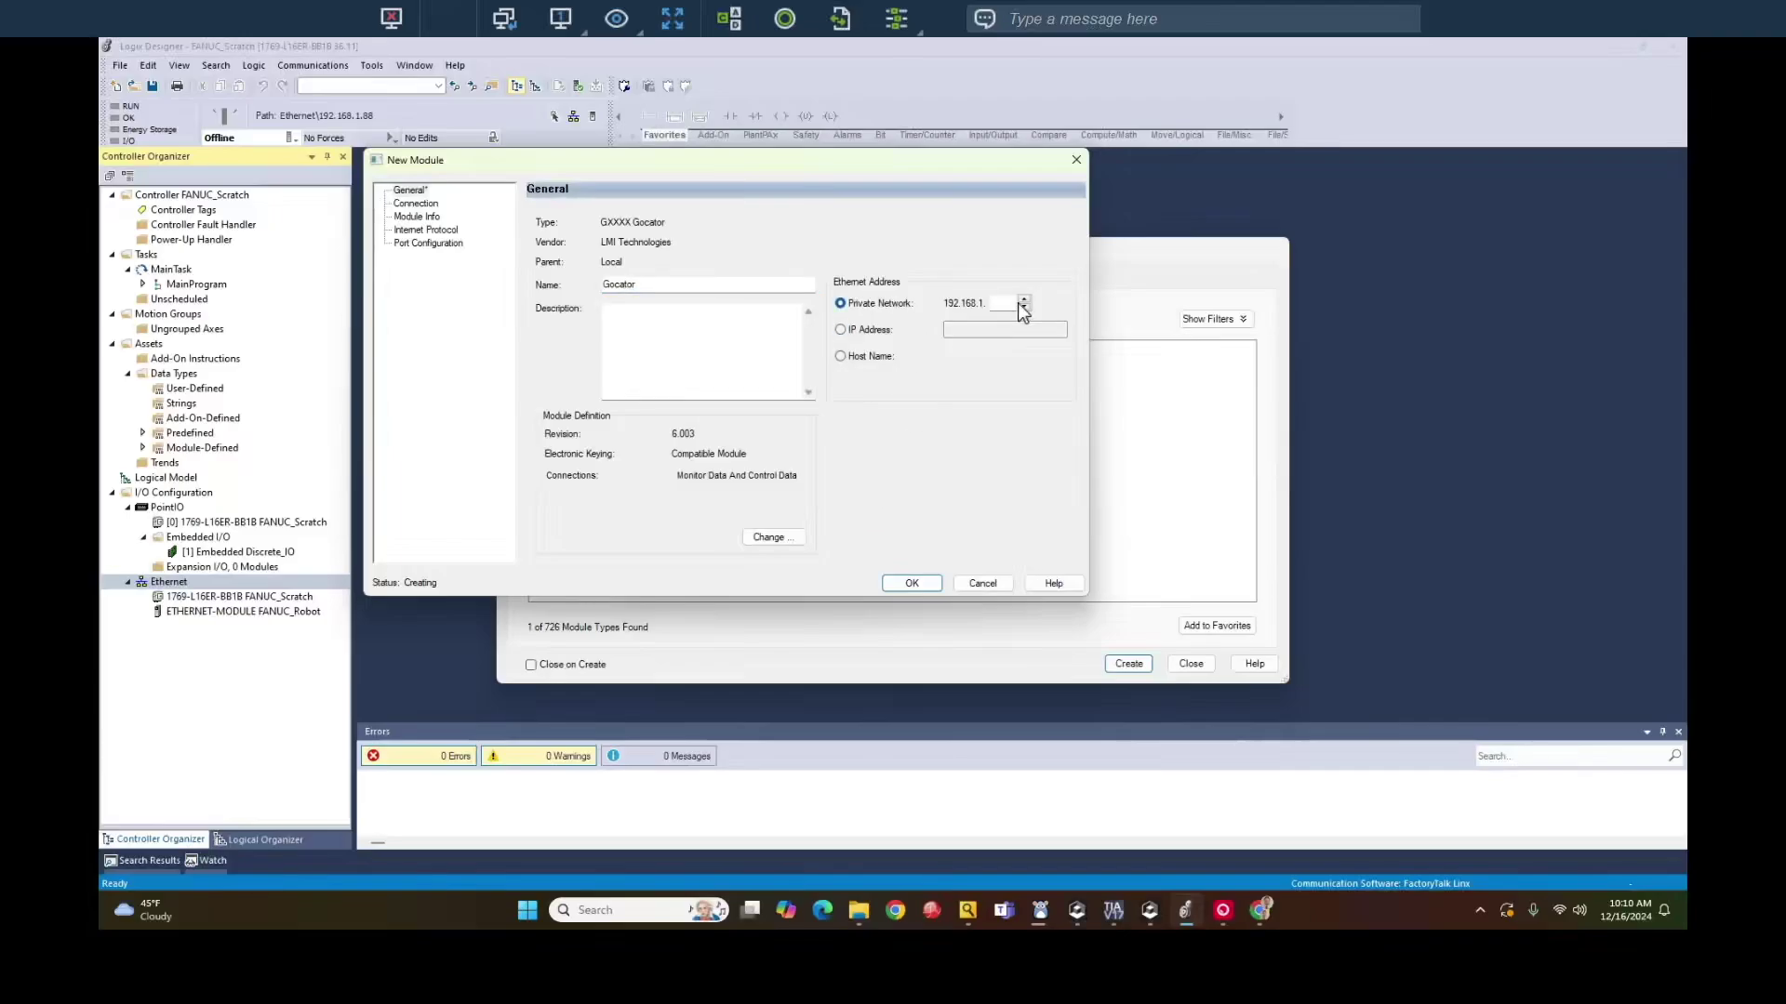
left_click(1013, 303)
Confirm the Gocator module and expand Gocator:O and FANUC_Robot:I.Data in Controller Tags
left_click(914, 586)
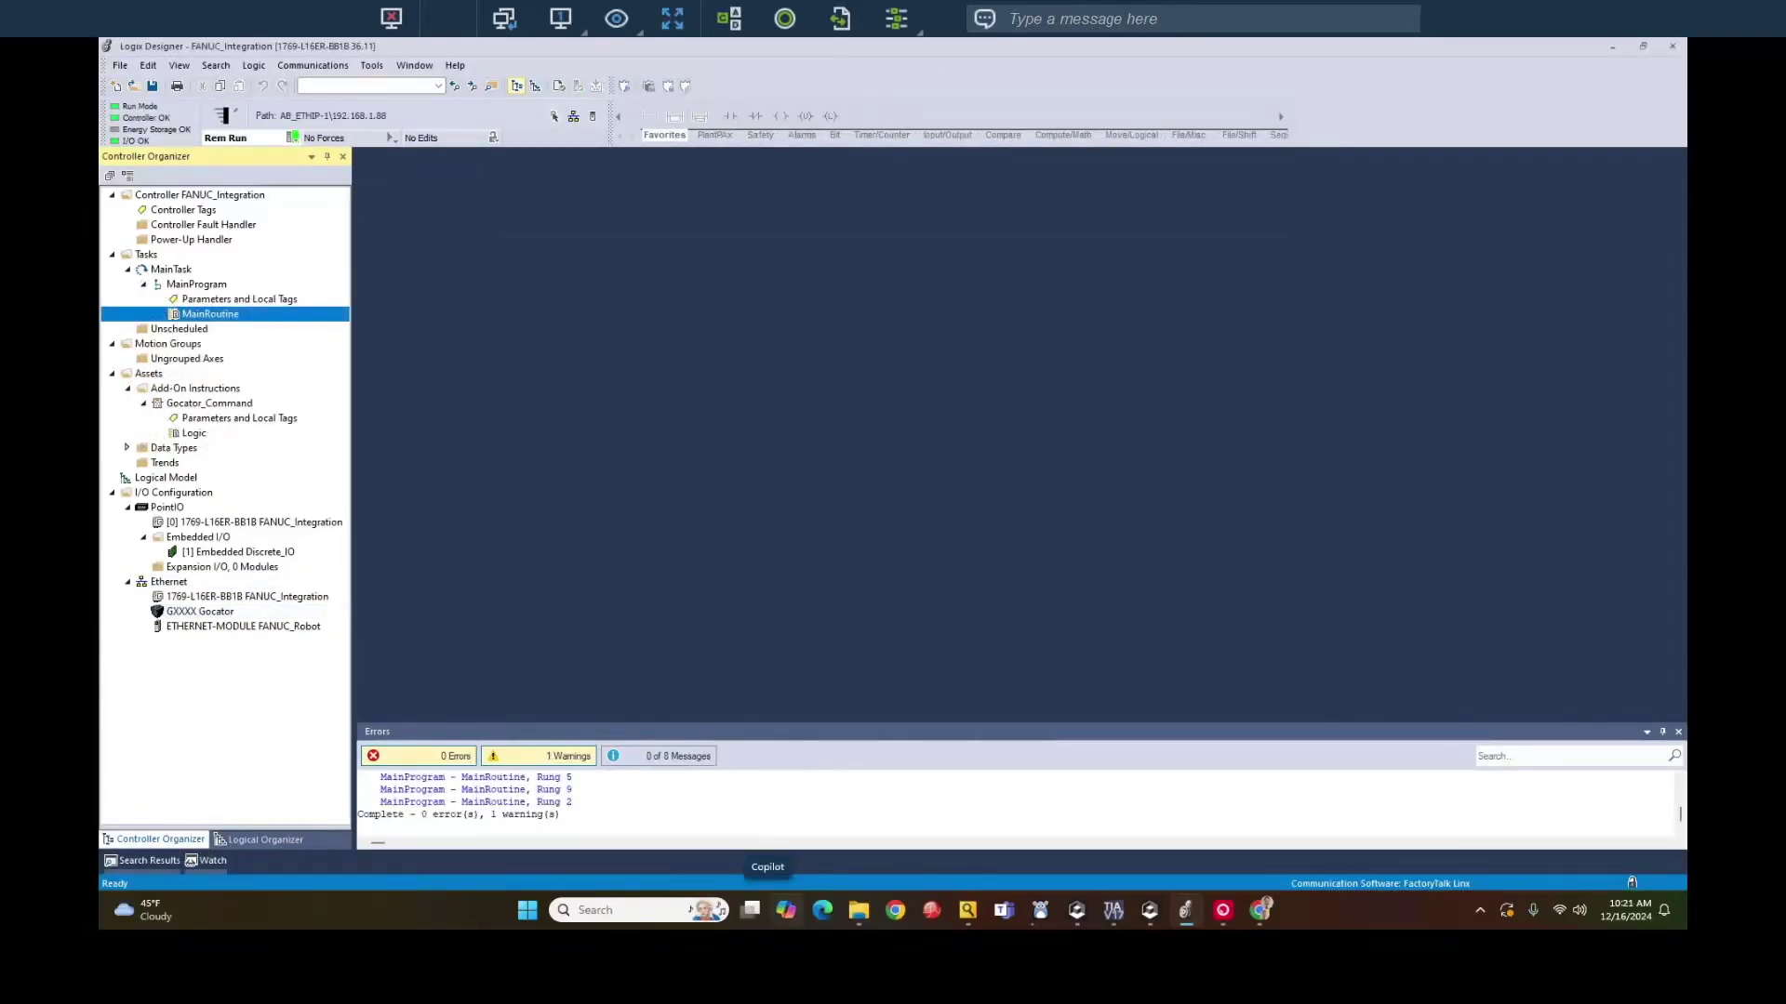
left_click(360, 778)
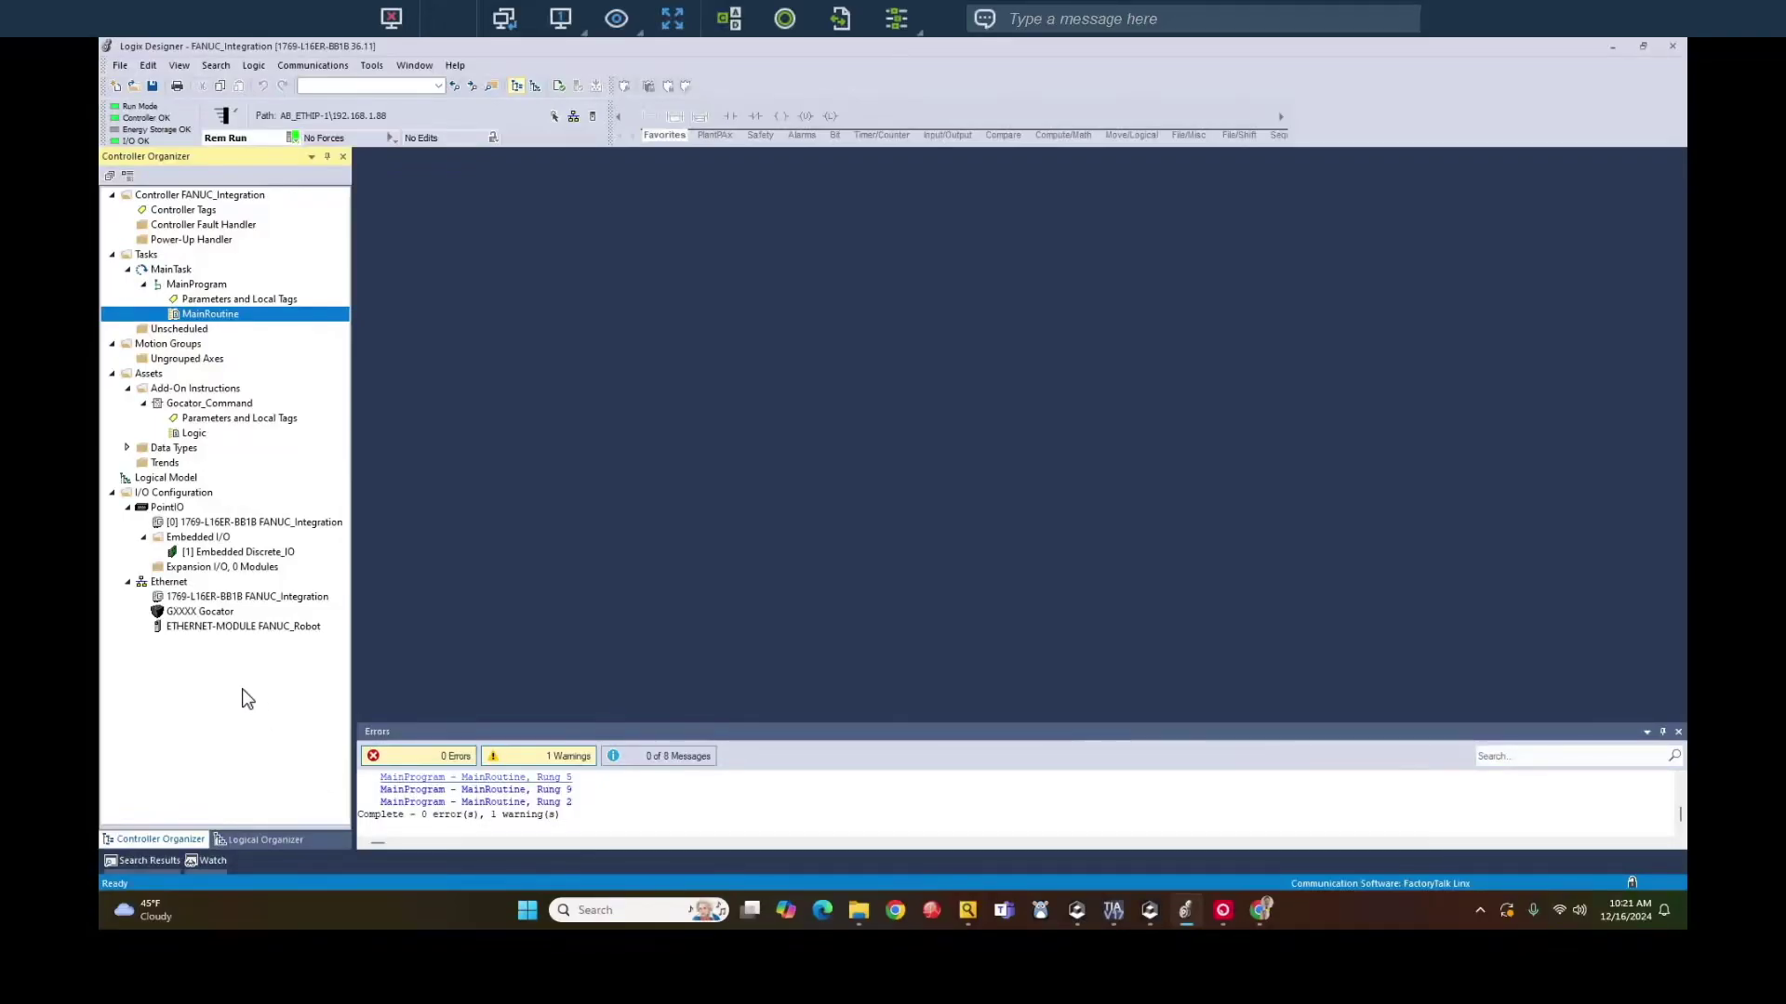
double_click(219, 210)
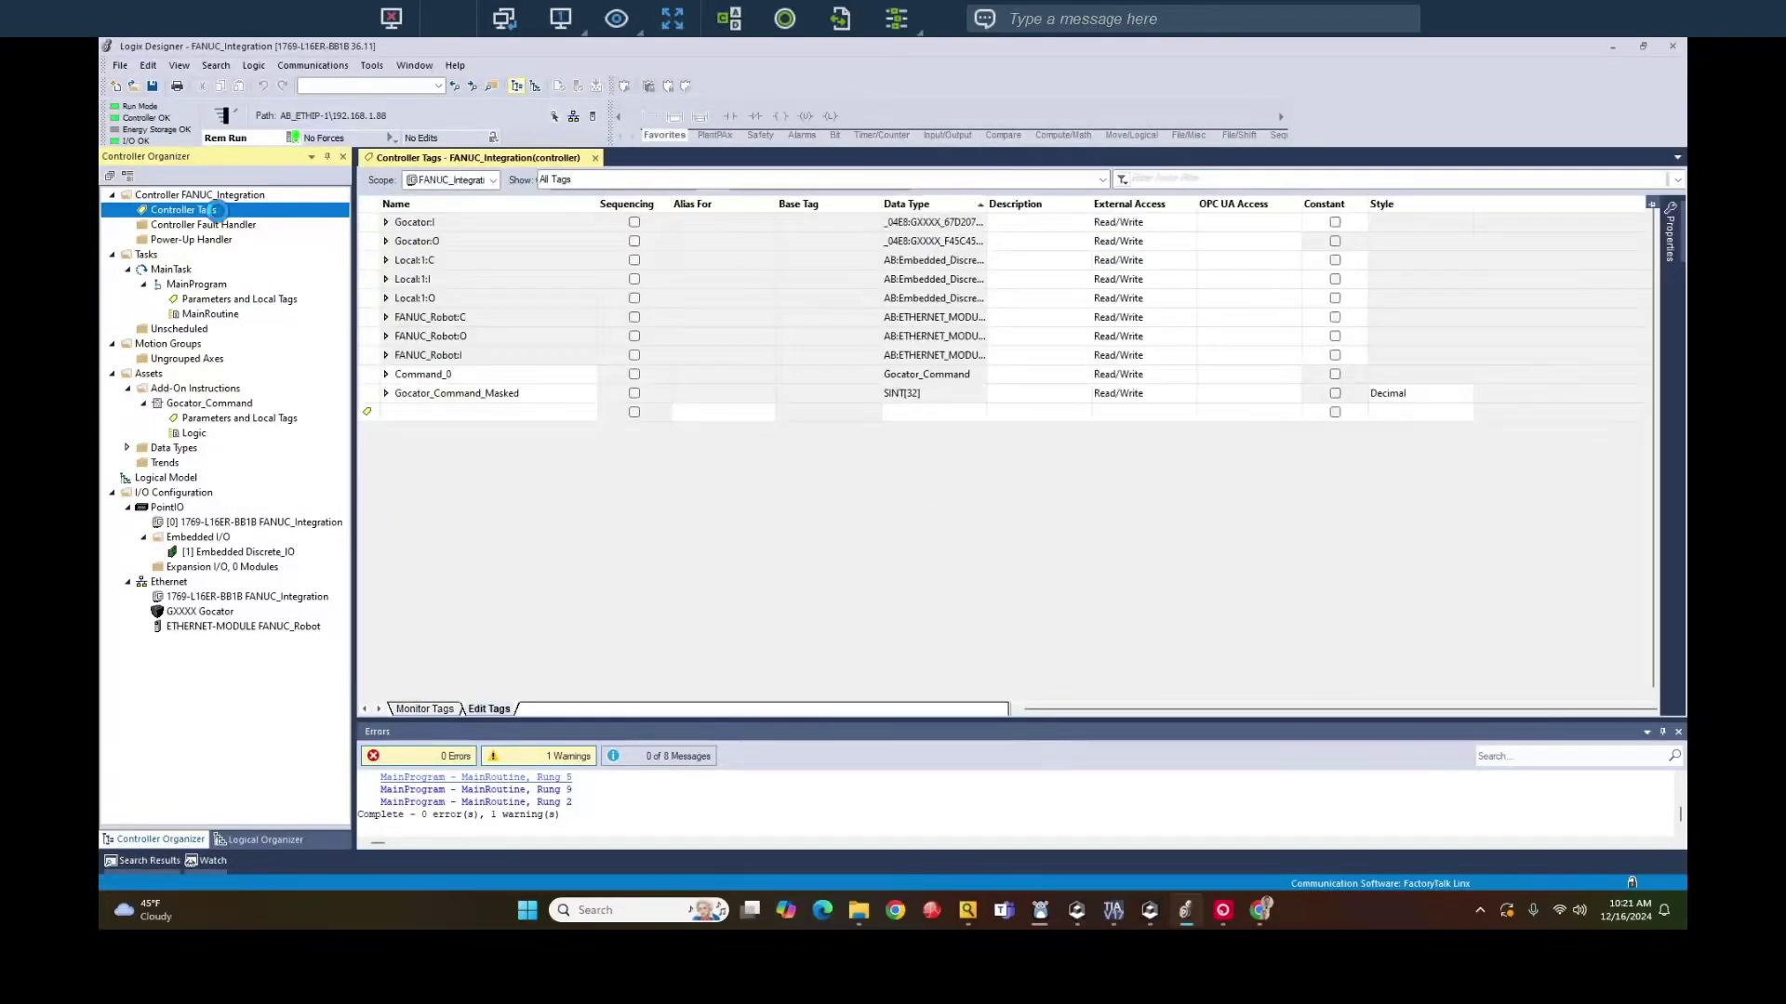
left_click(387, 241)
scroll(470, 283, "down", 3)
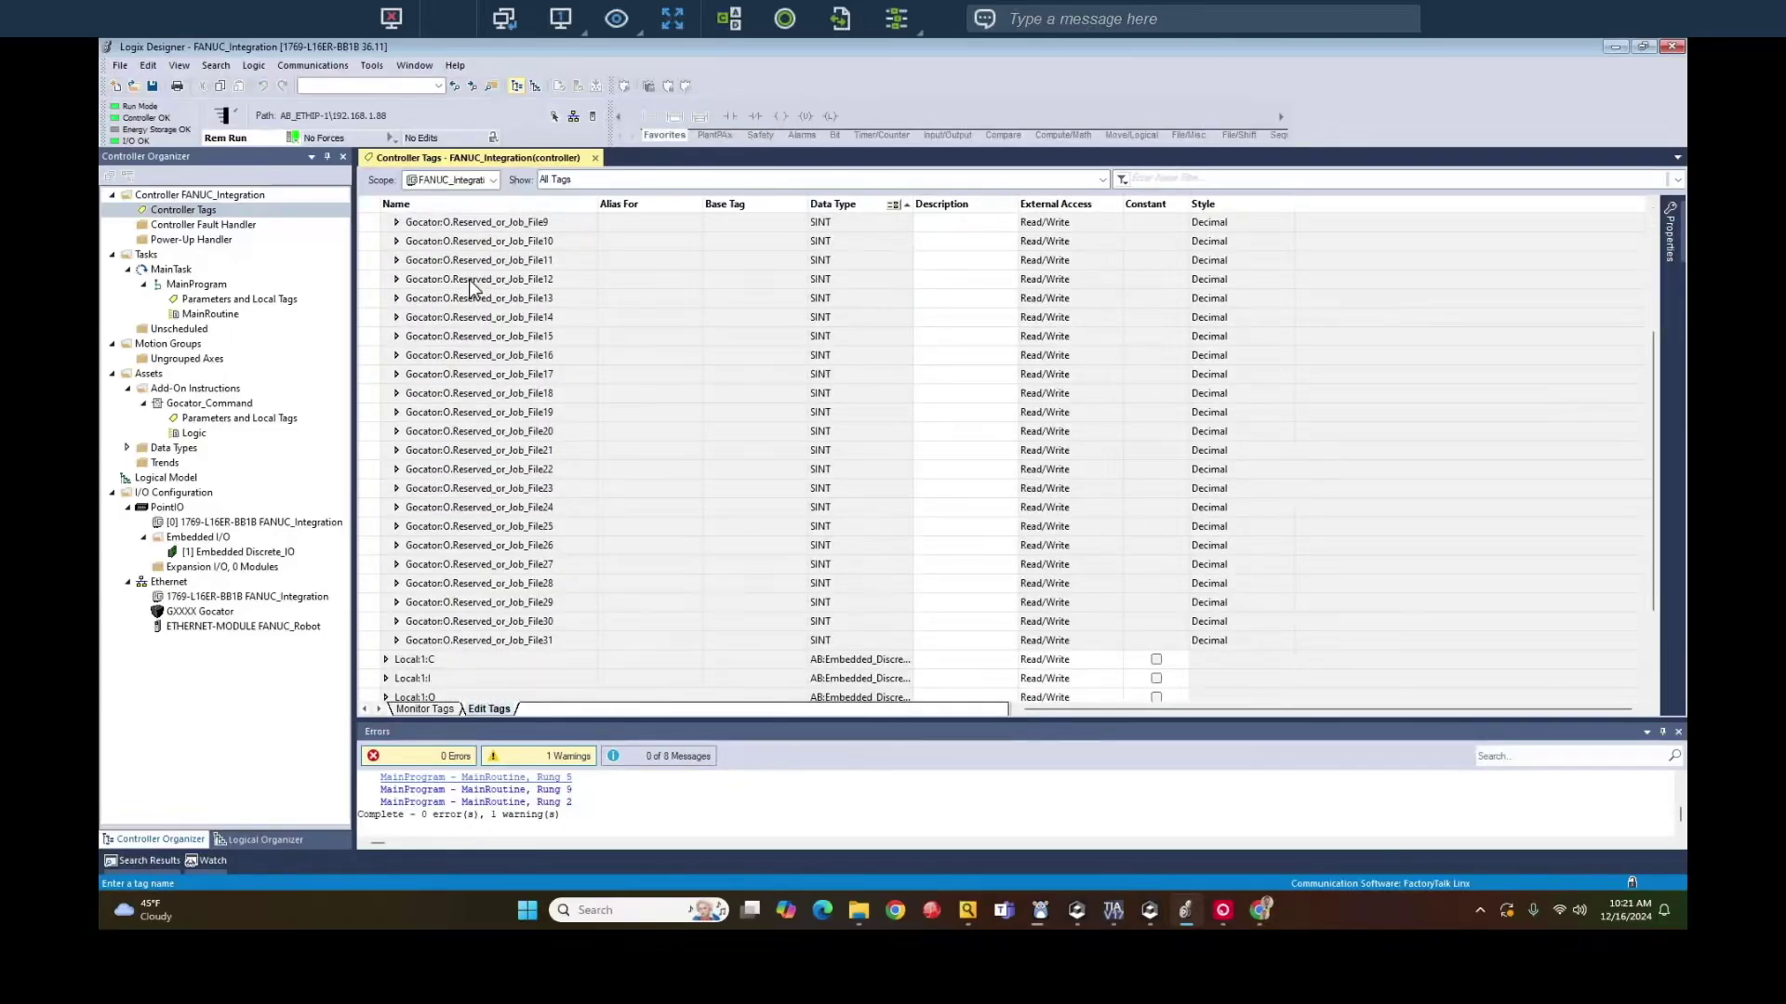
scroll(469, 279, "up", 5)
left_click(387, 242)
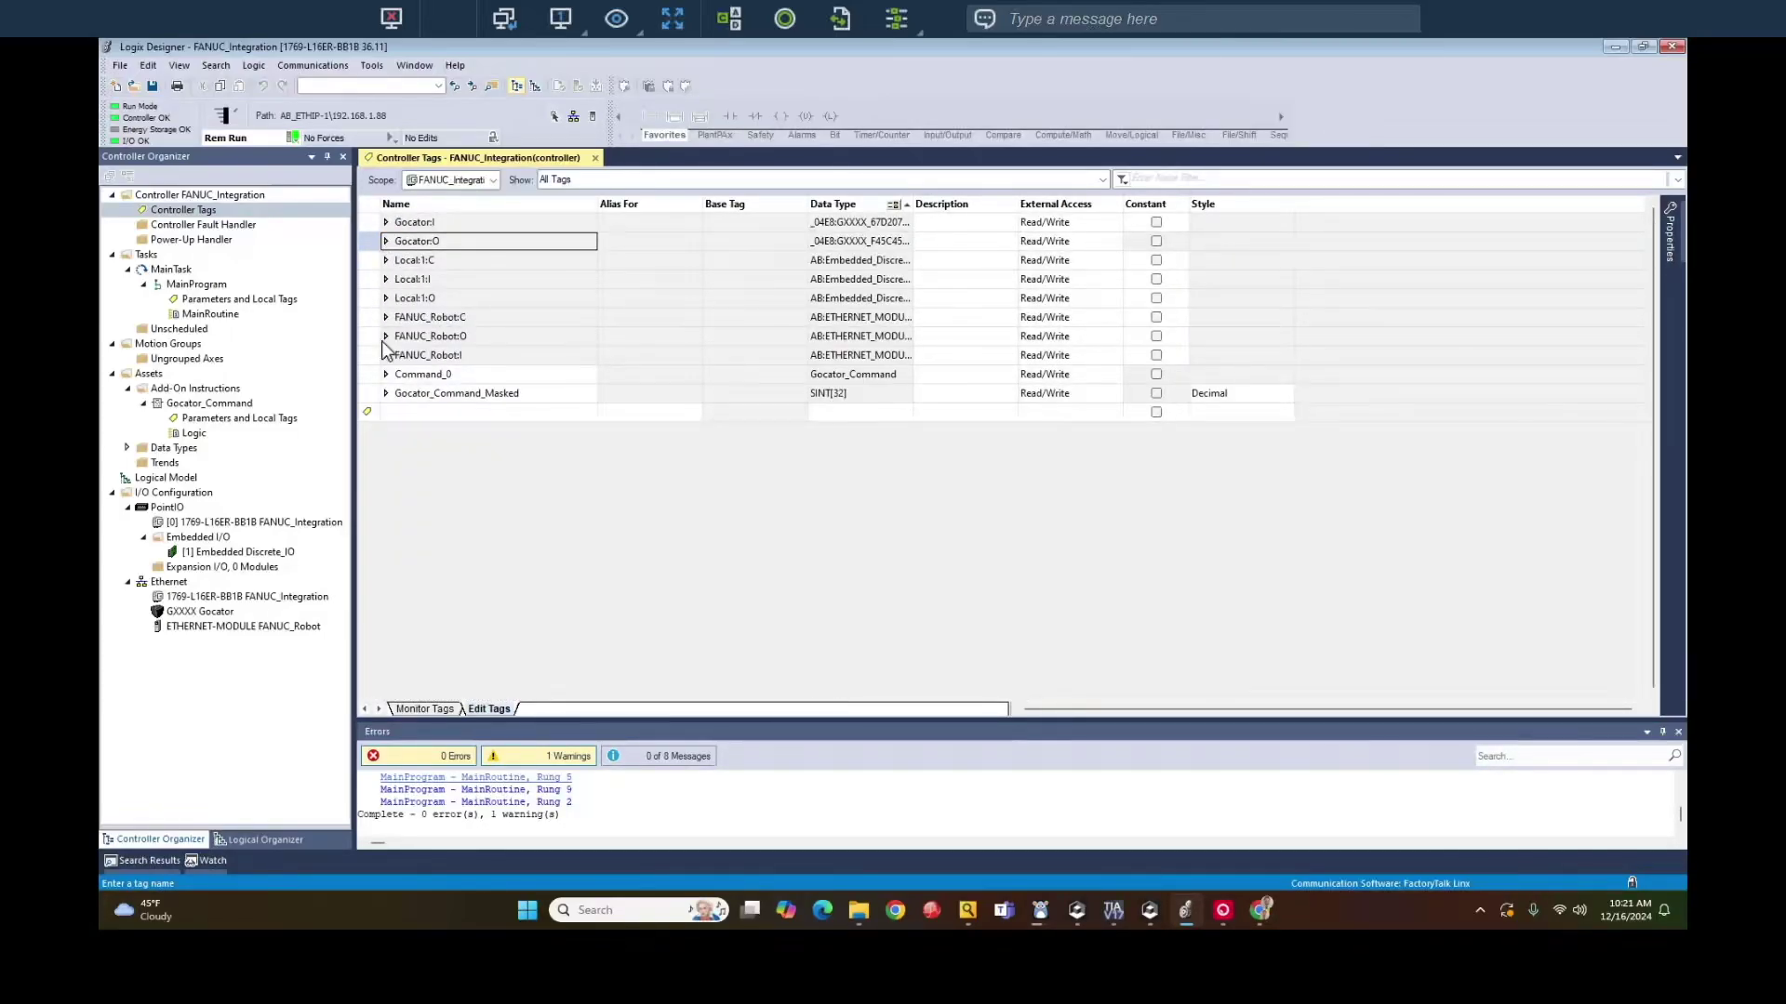
left_click(386, 356)
left_click(397, 374)
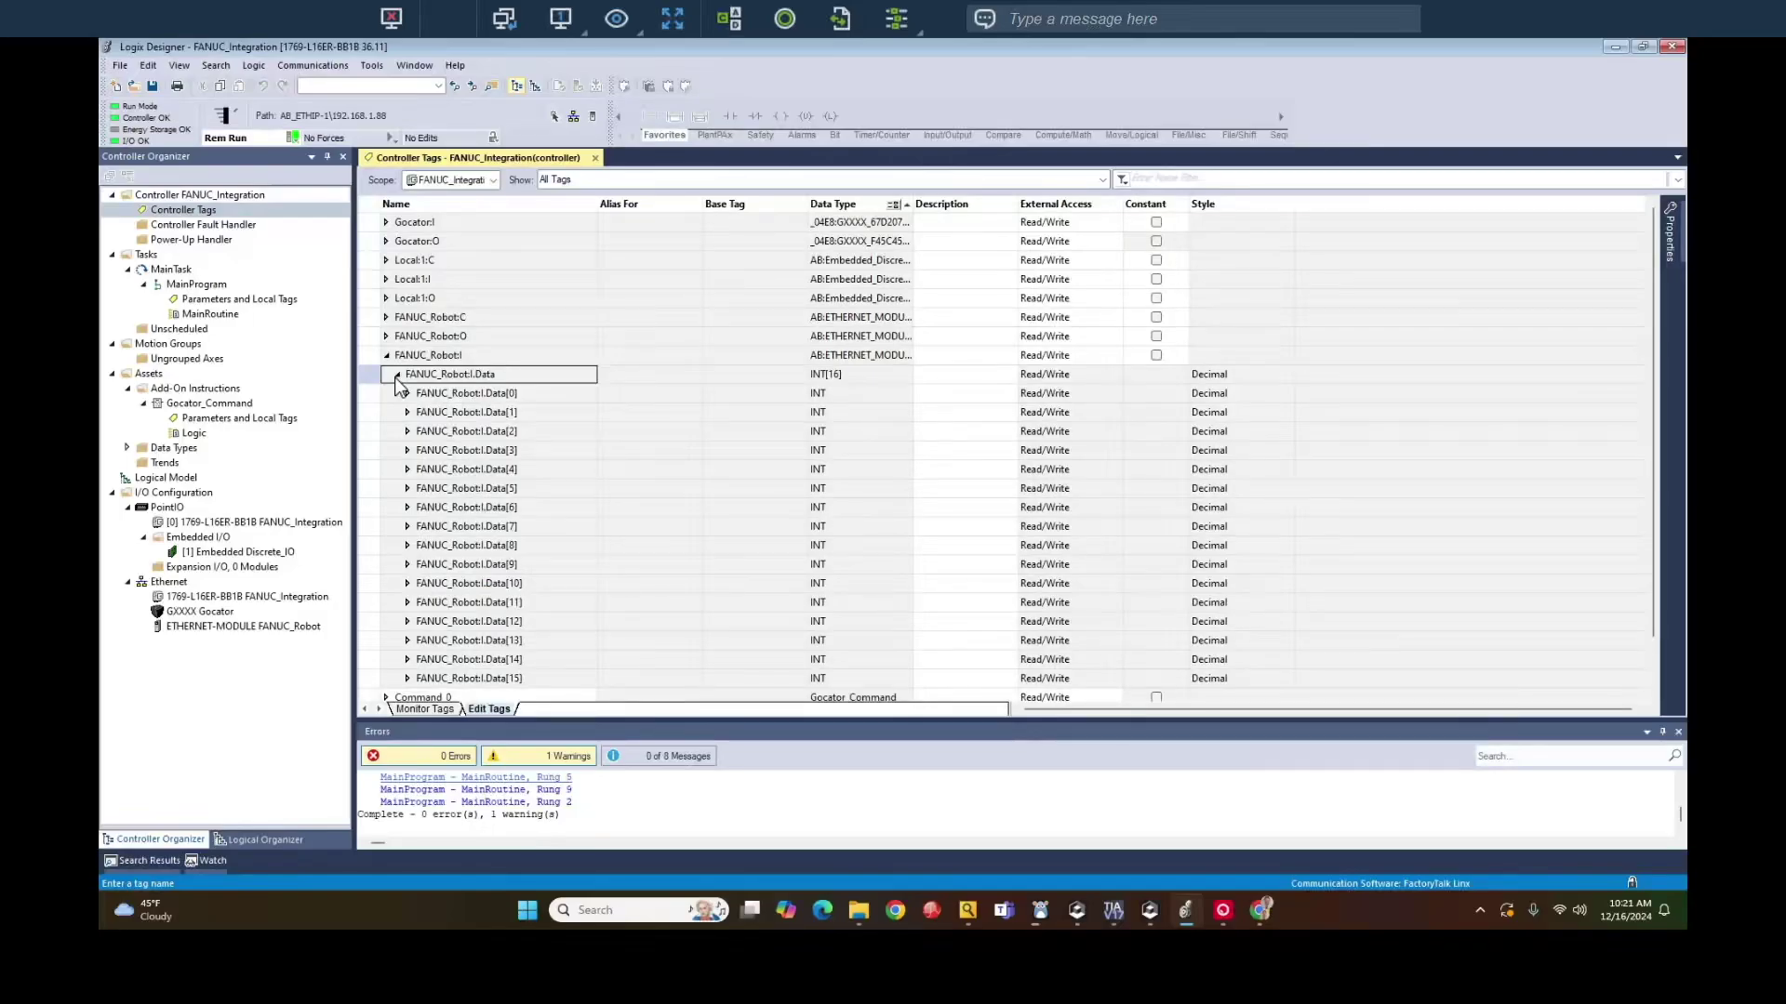
scroll(420, 411, "down", 1)
scroll(426, 422, "up", 1)
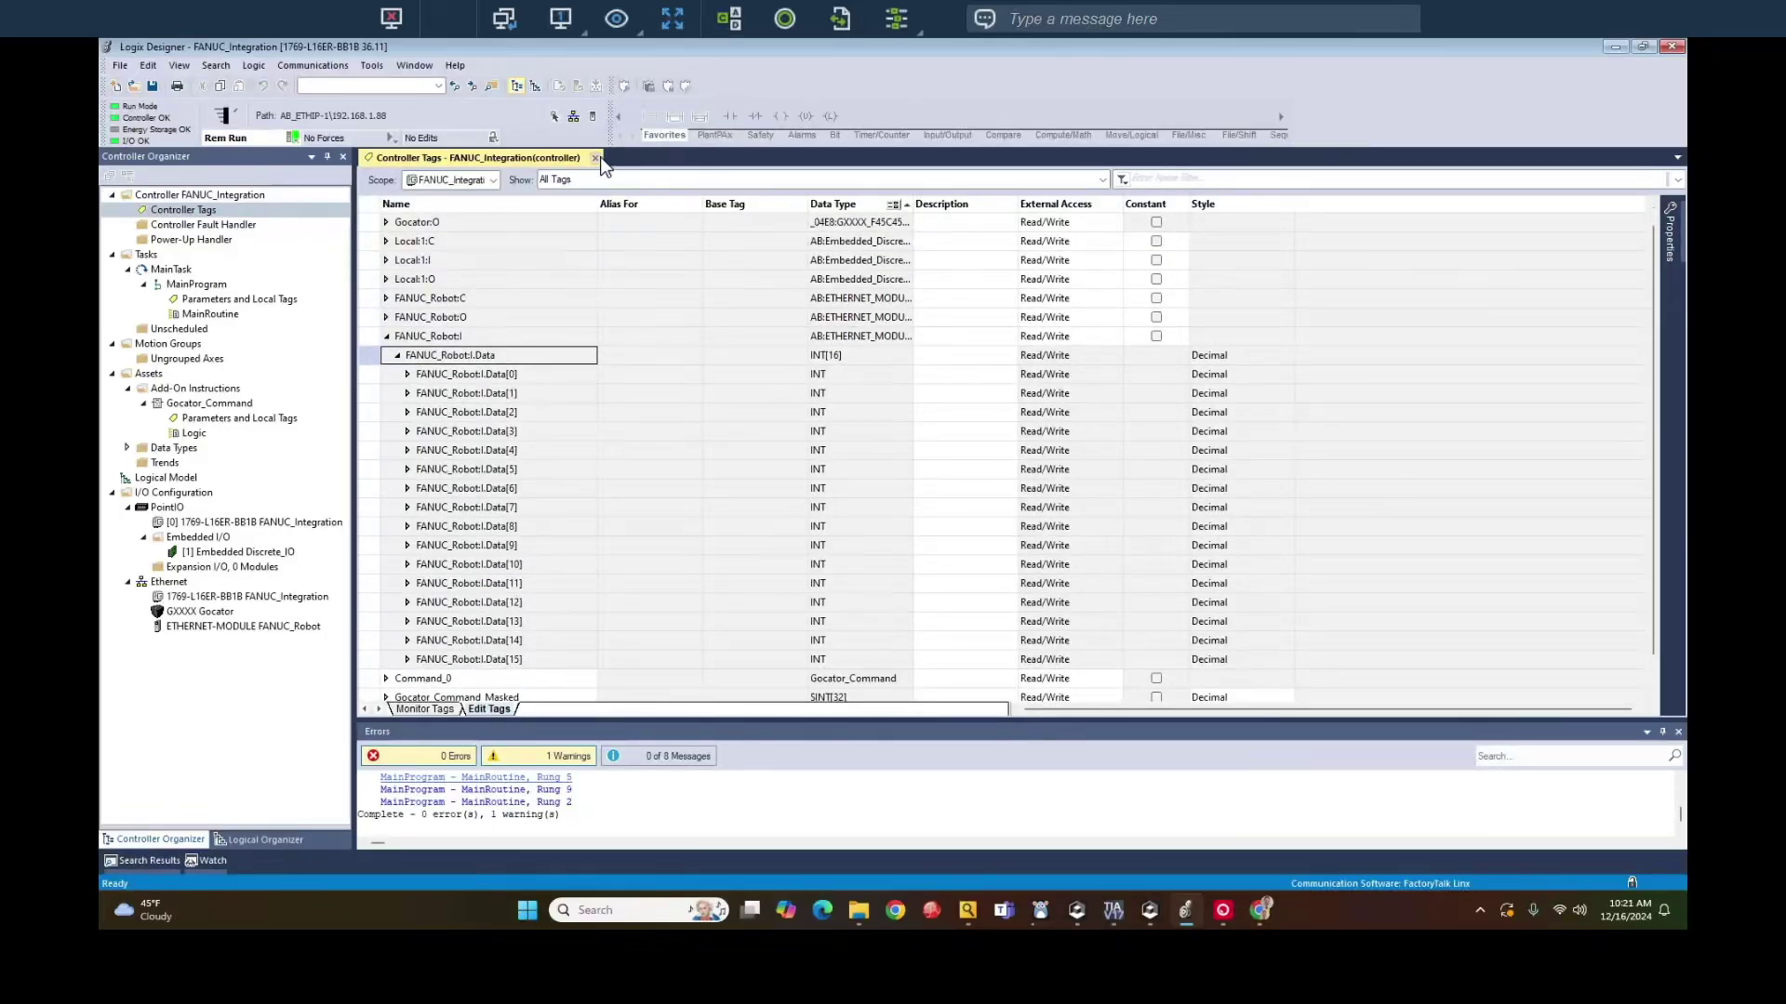
double_click(209, 314)
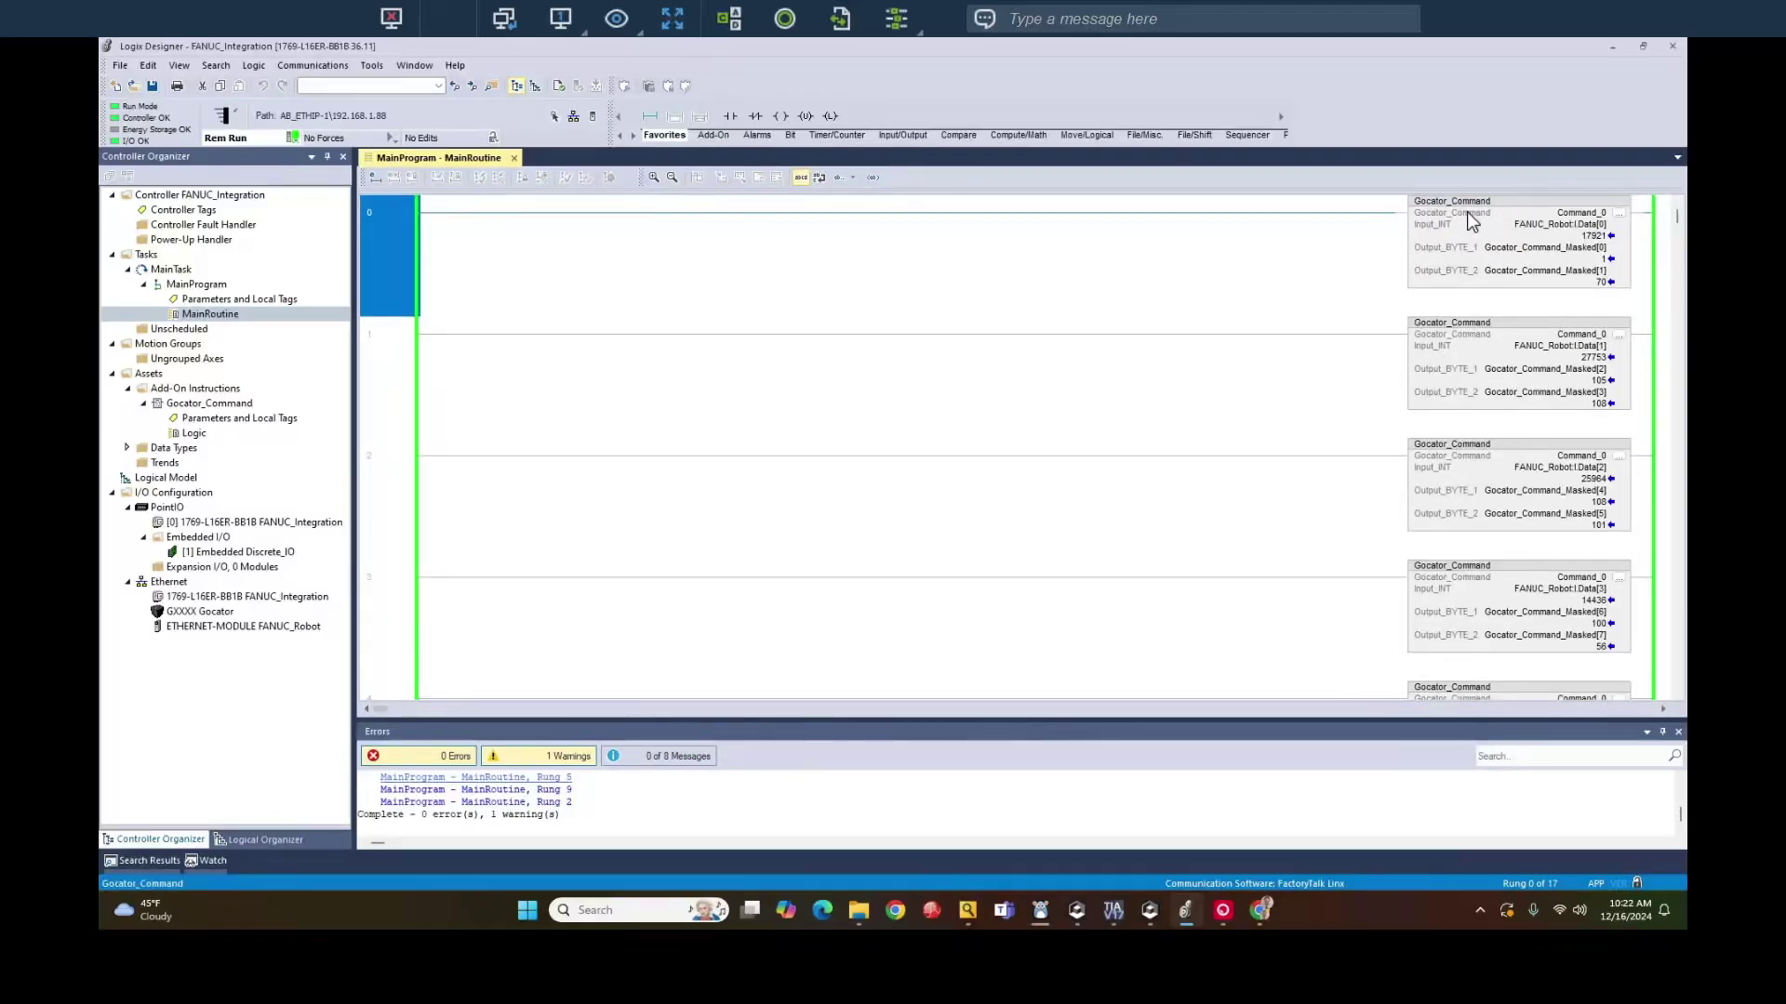
Compare the Gocator_Command output byte values in MainRoutine against the robot's GO values
left_click(209, 404)
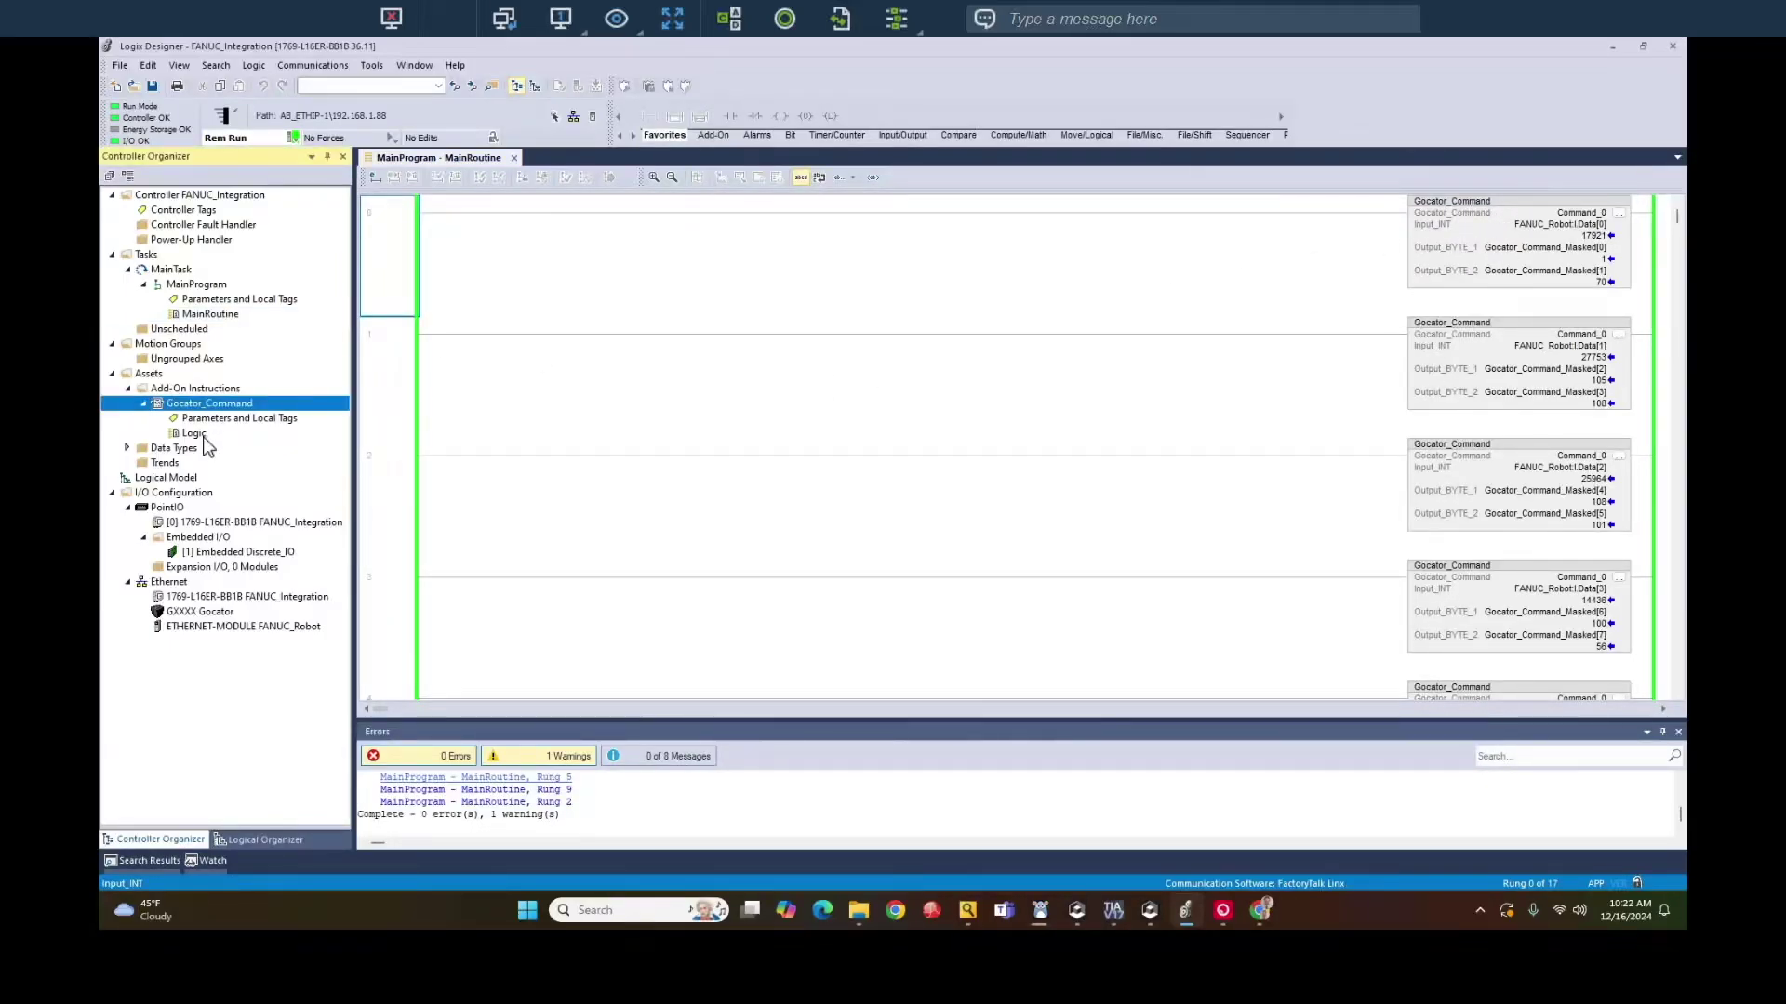
double_click(194, 433)
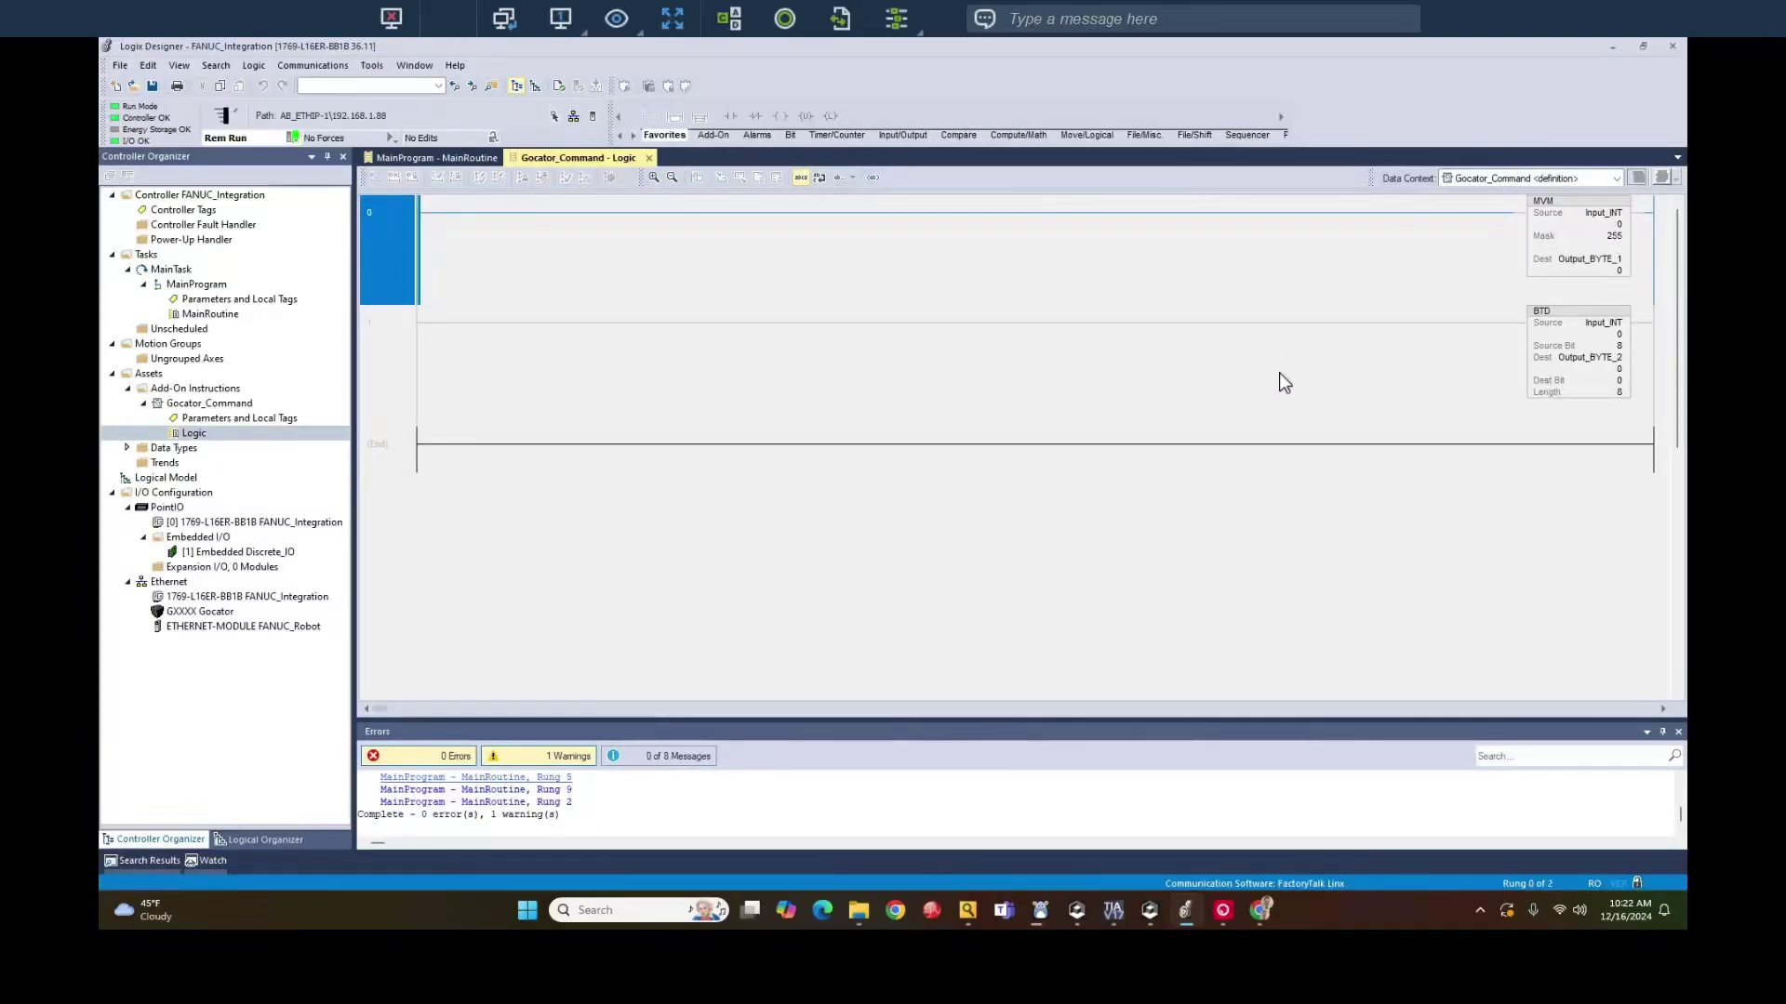
left_click(453, 158)
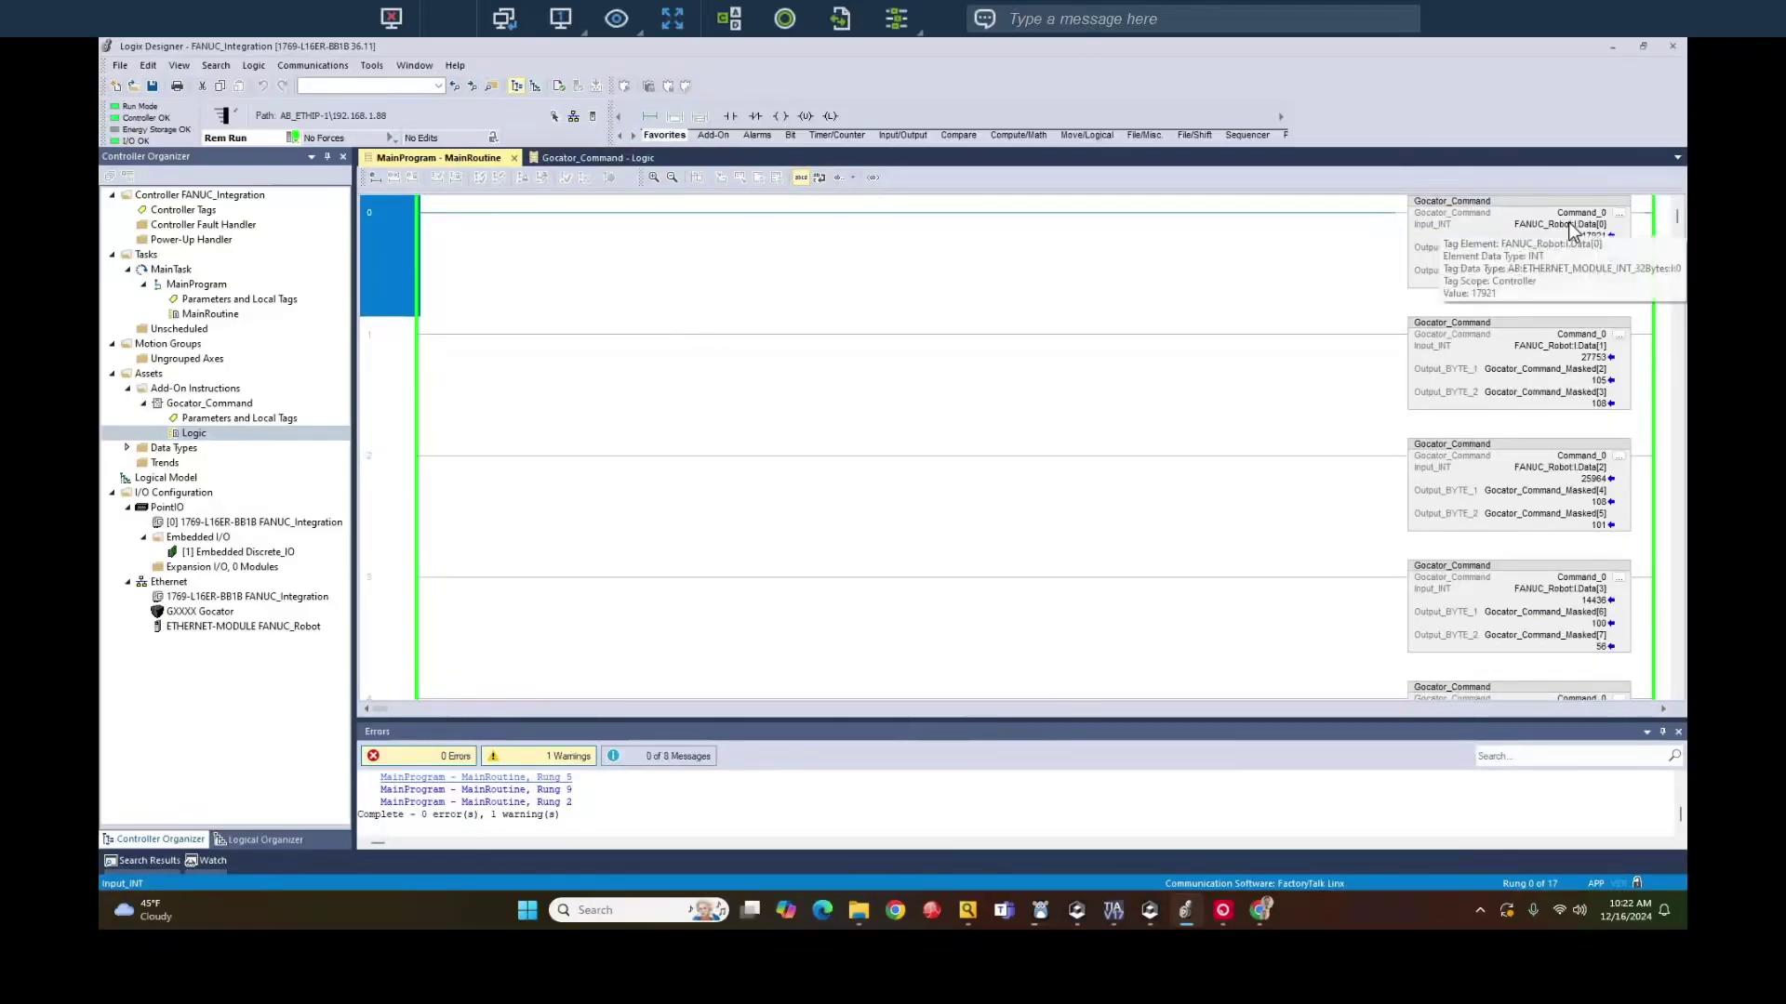
left_click(1577, 236)
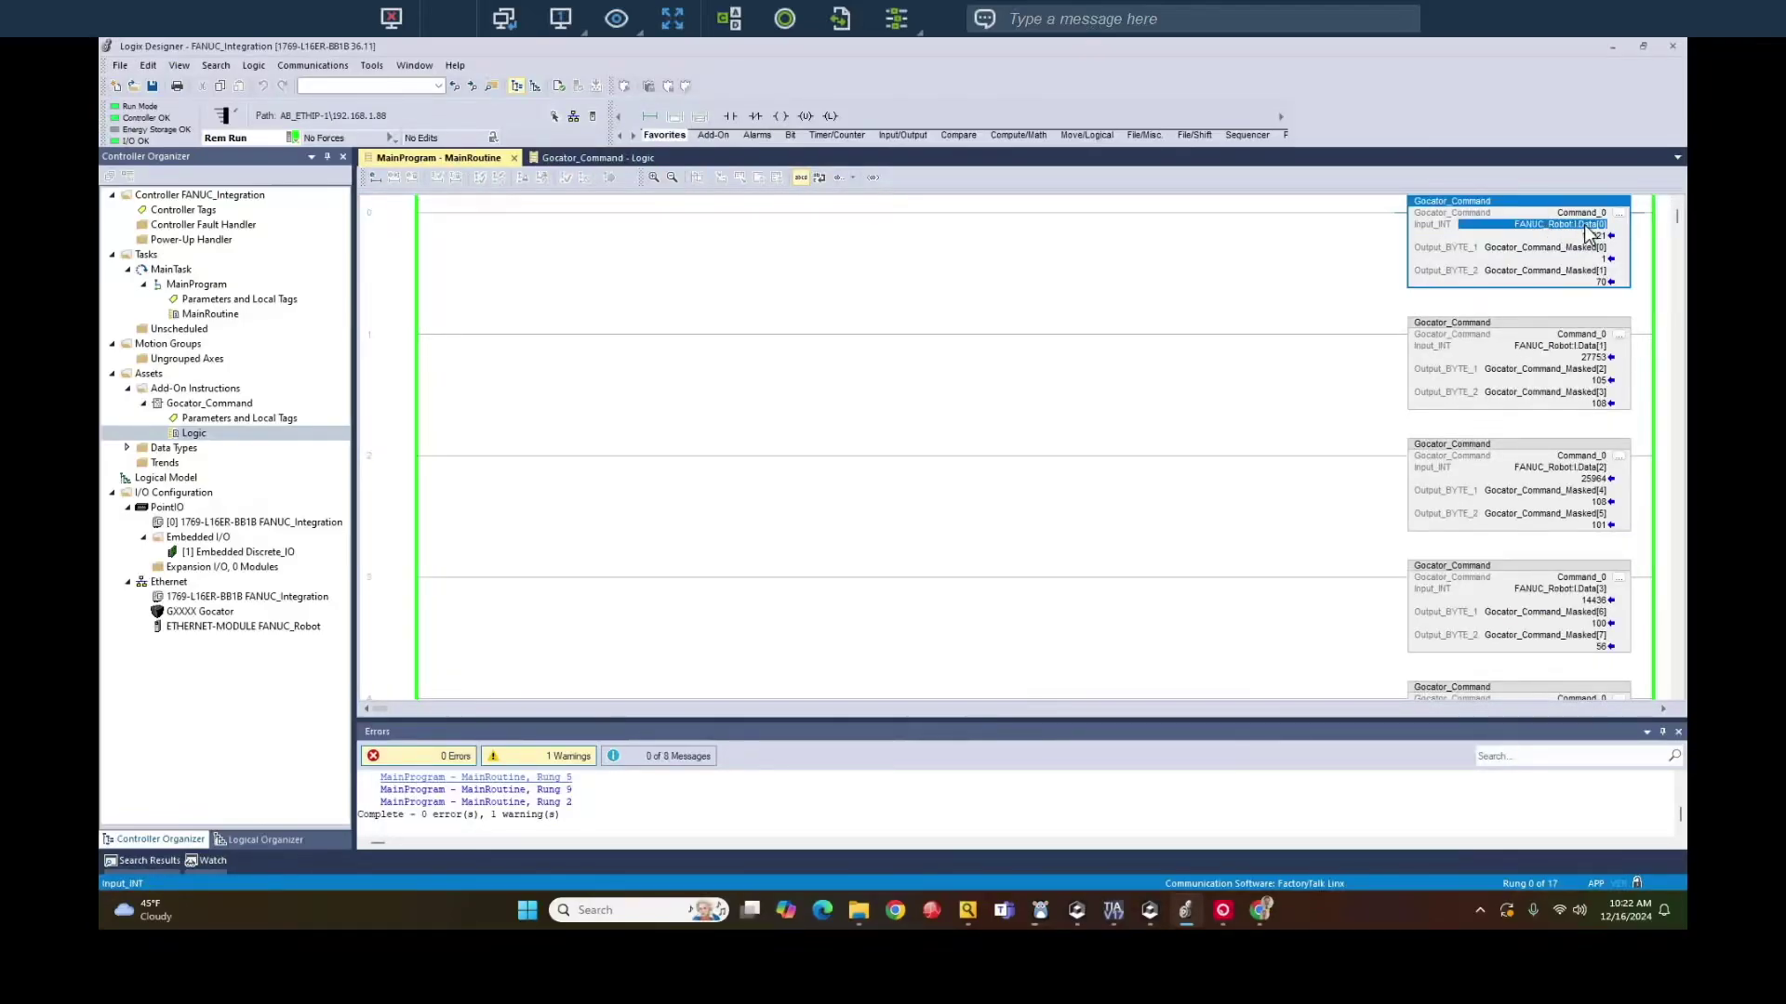
left_click(1586, 258)
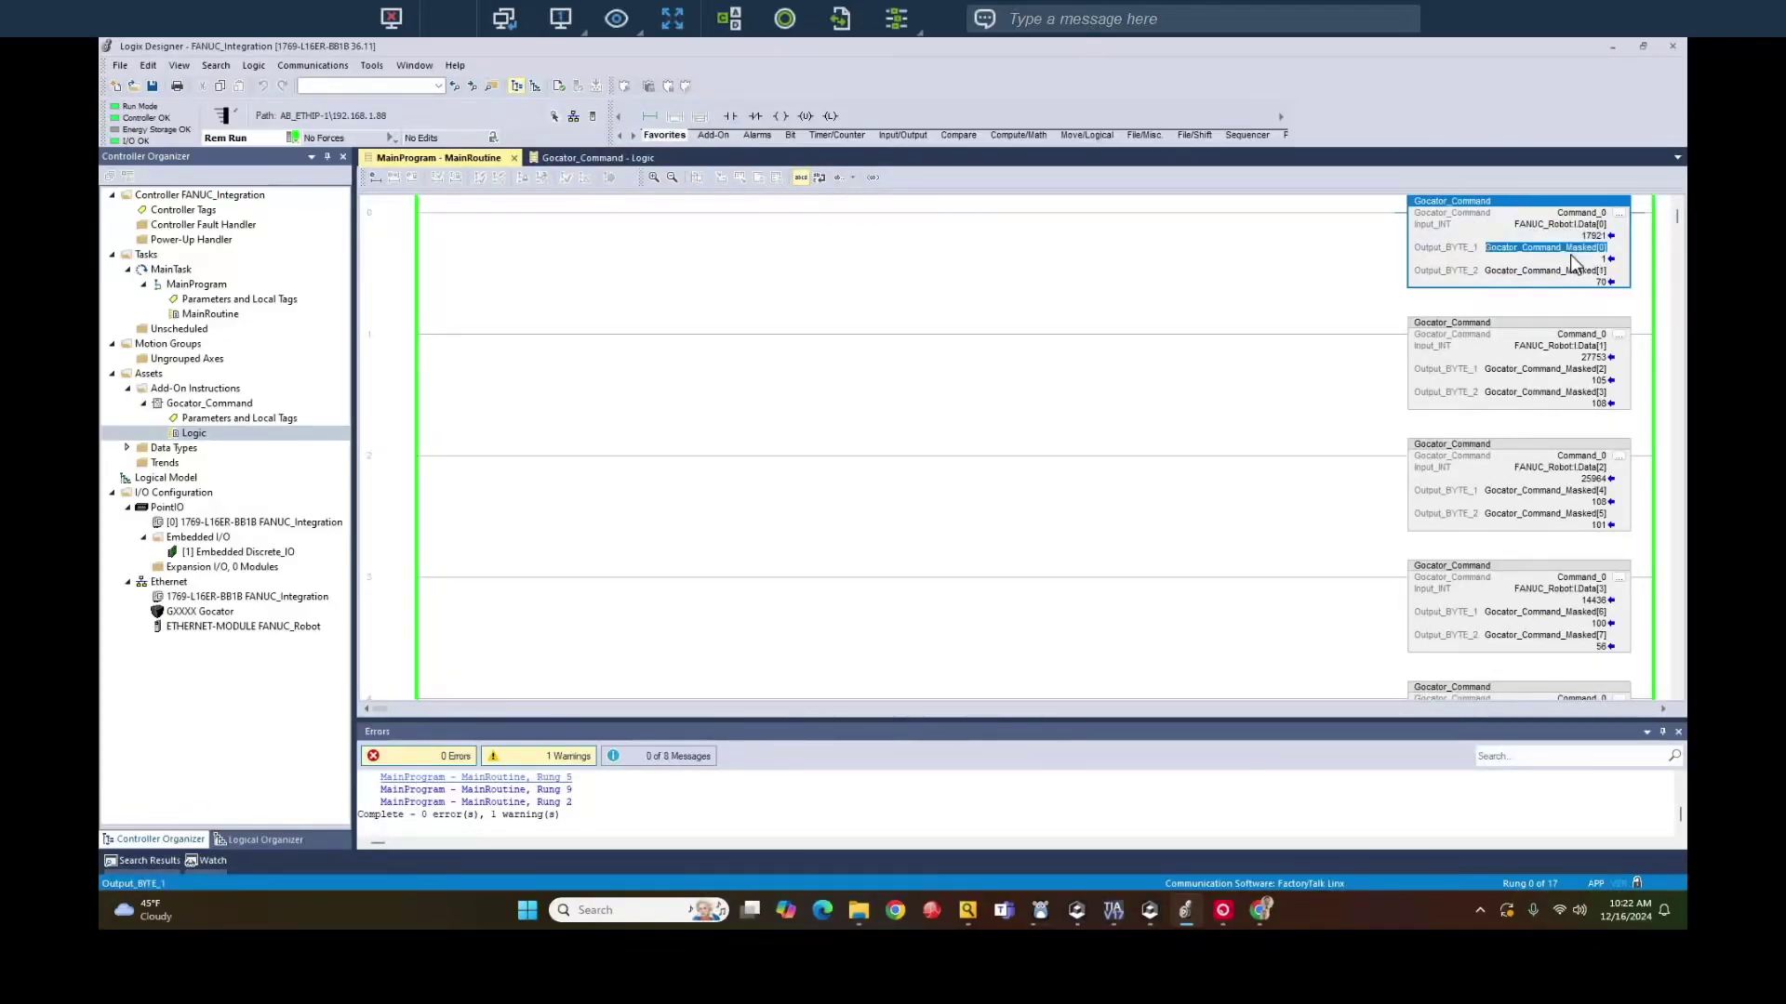
left_click(1593, 278)
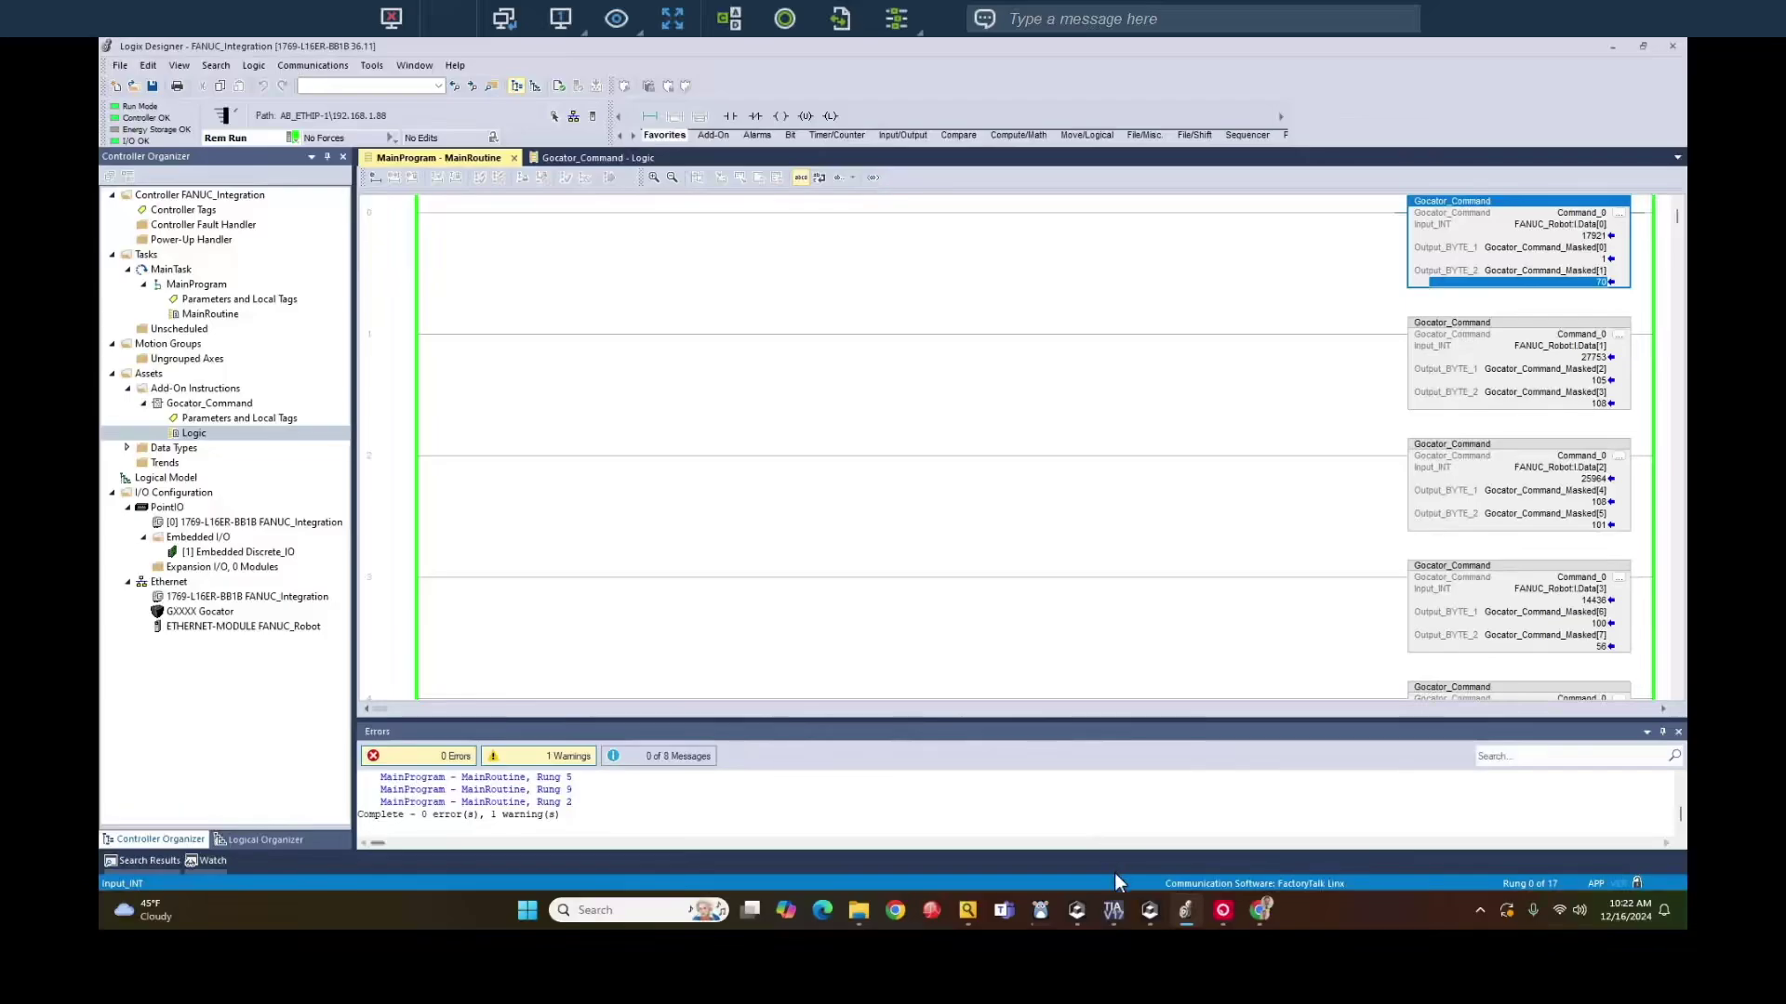
left_click(1324, 838)
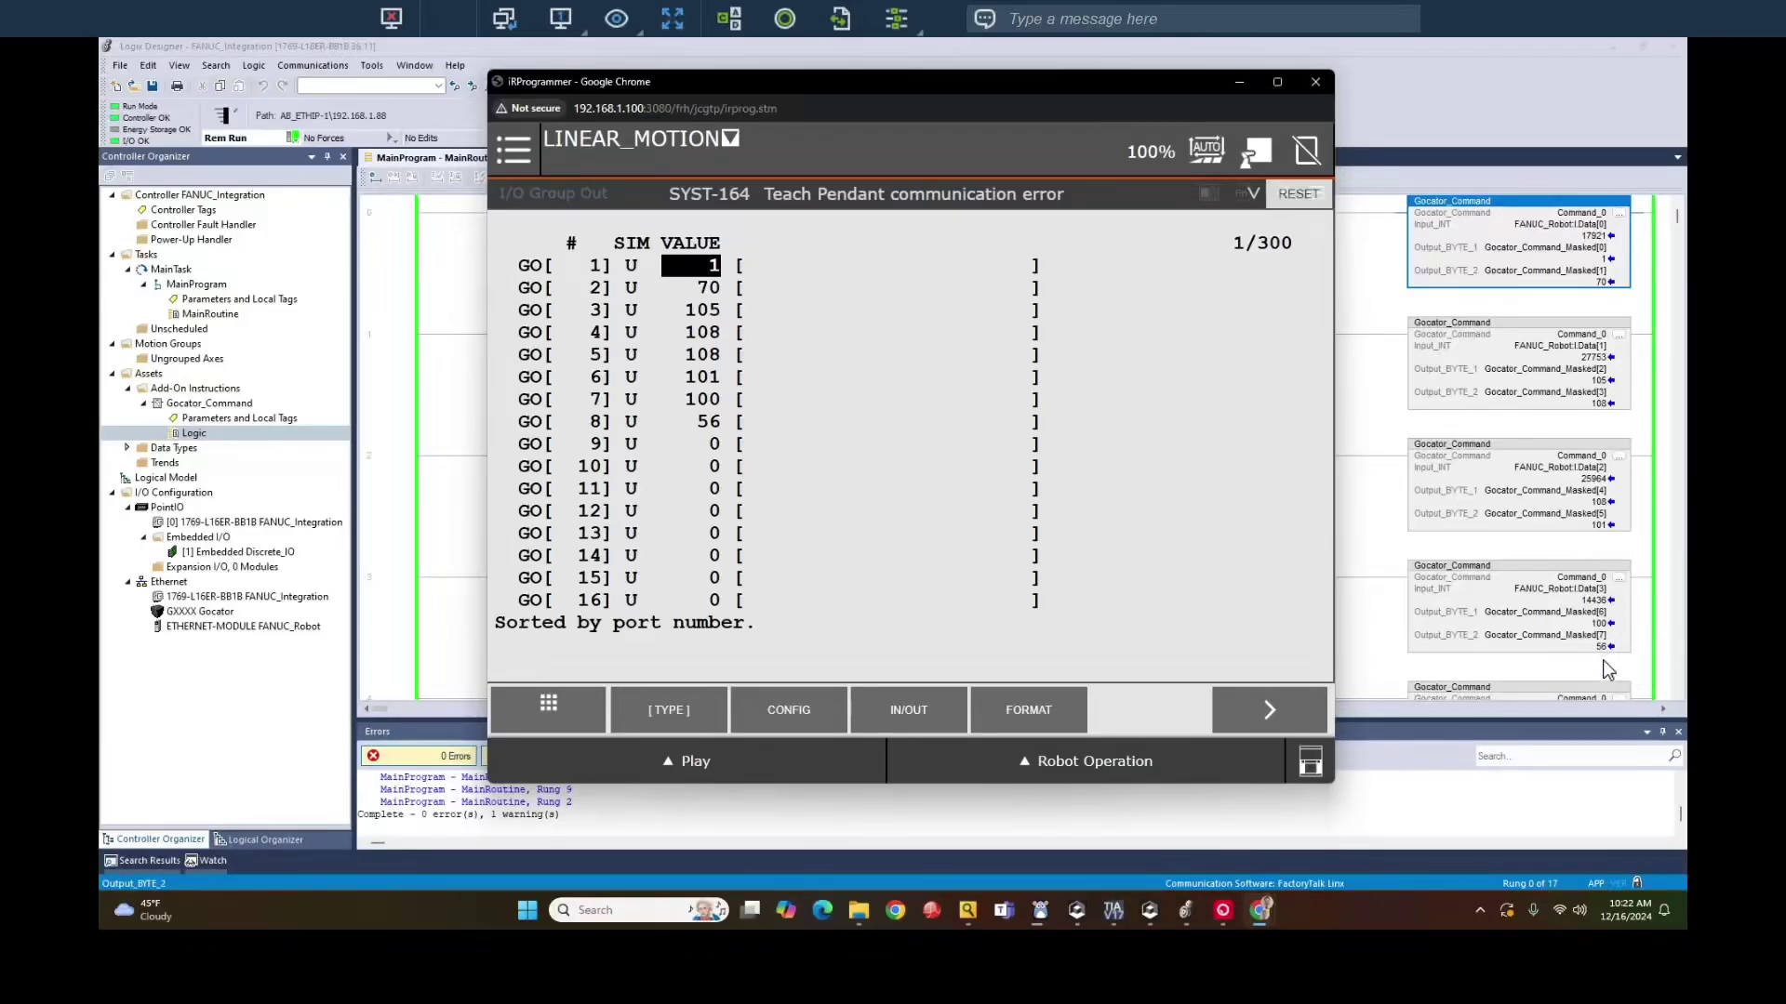
mouse_move(857, 910)
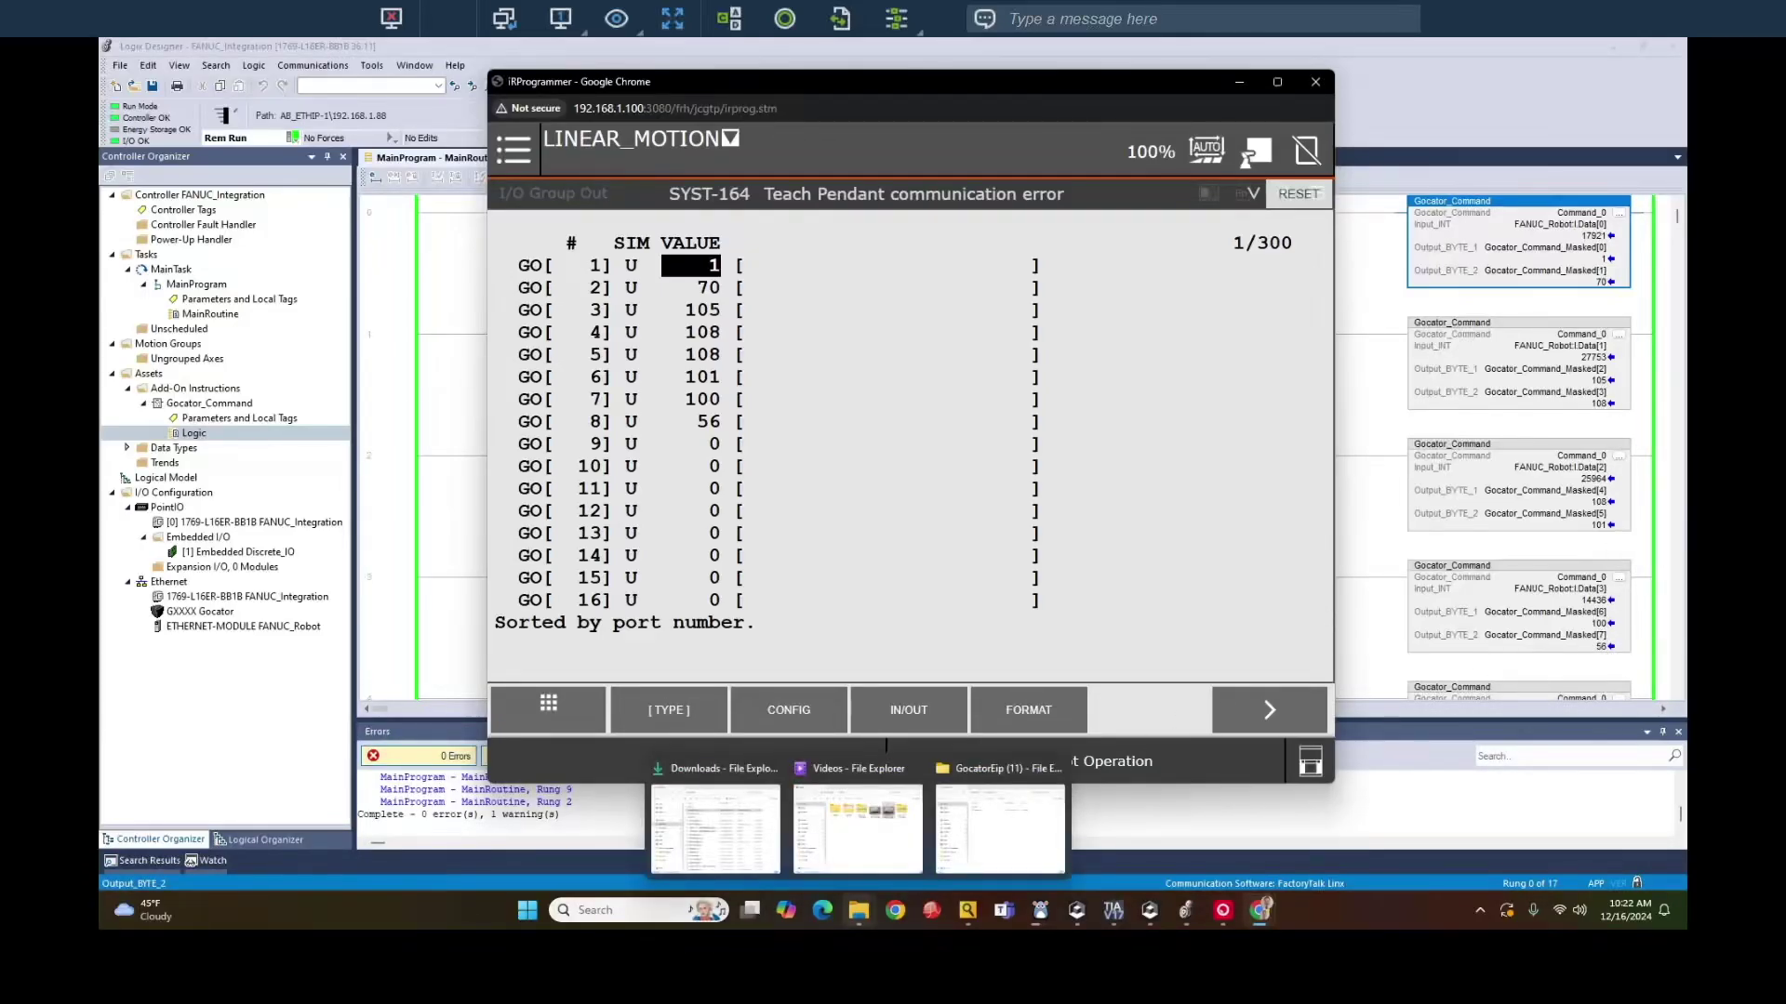
left_click(1228, 48)
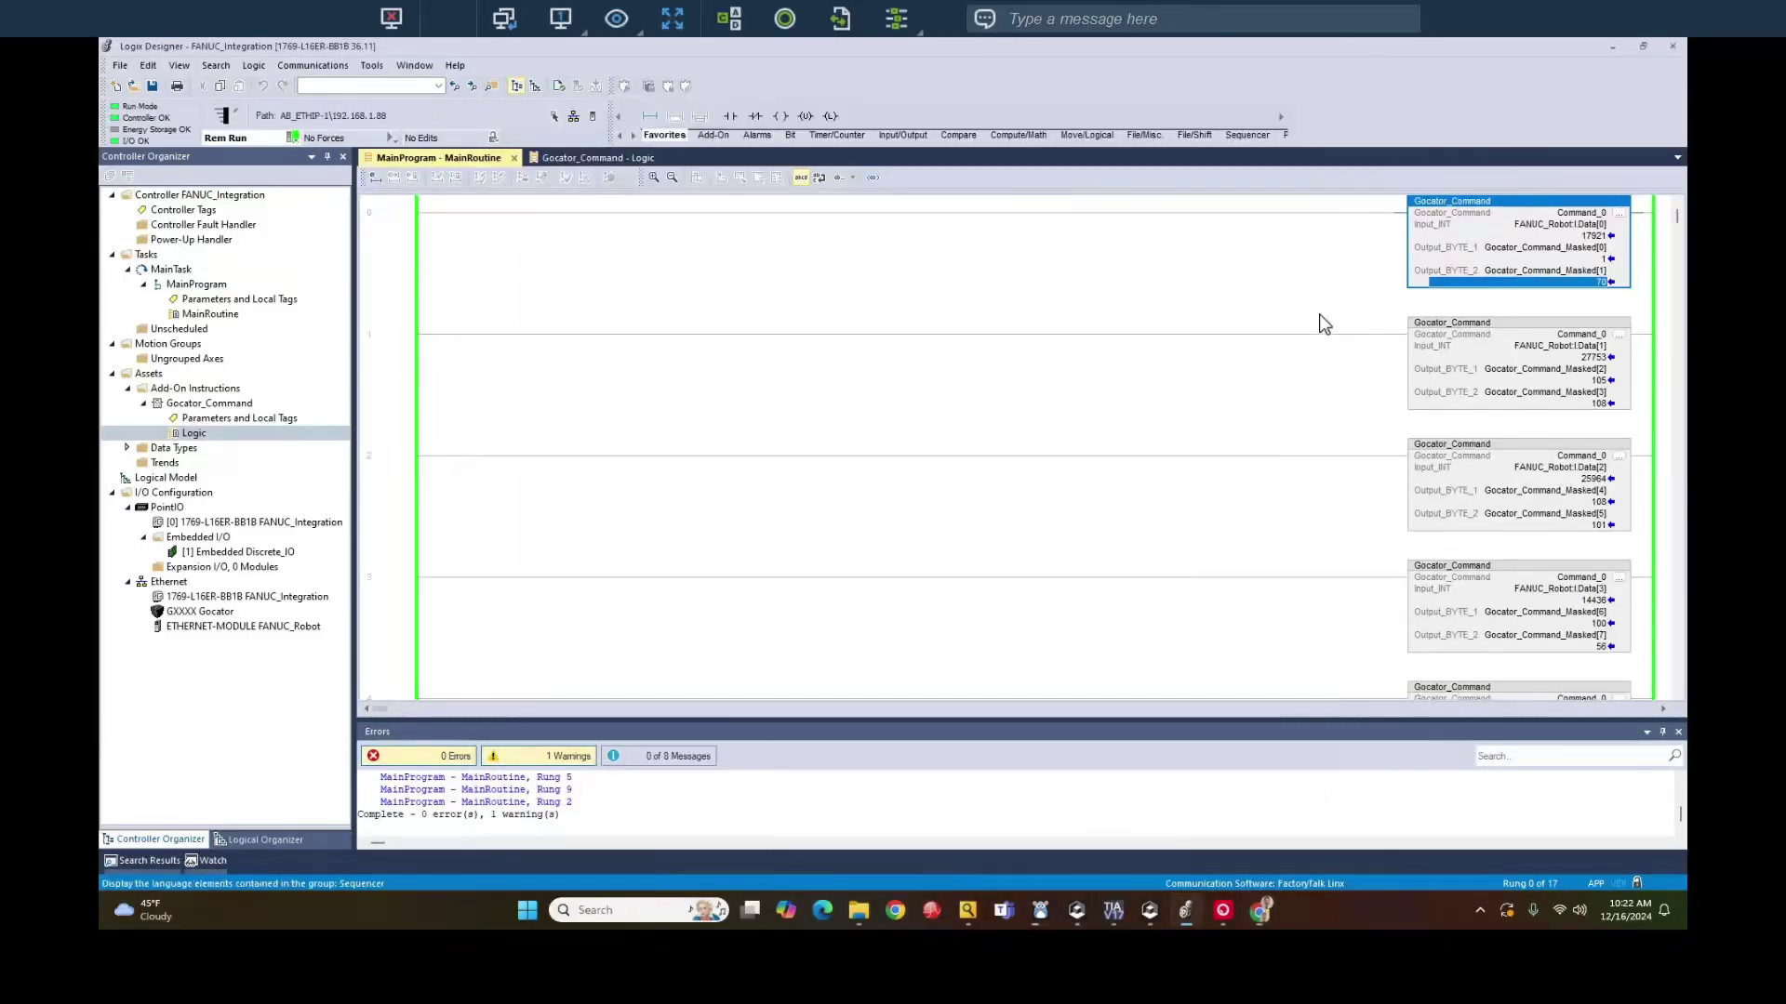
left_click_drag(1679, 224, 1671, 619)
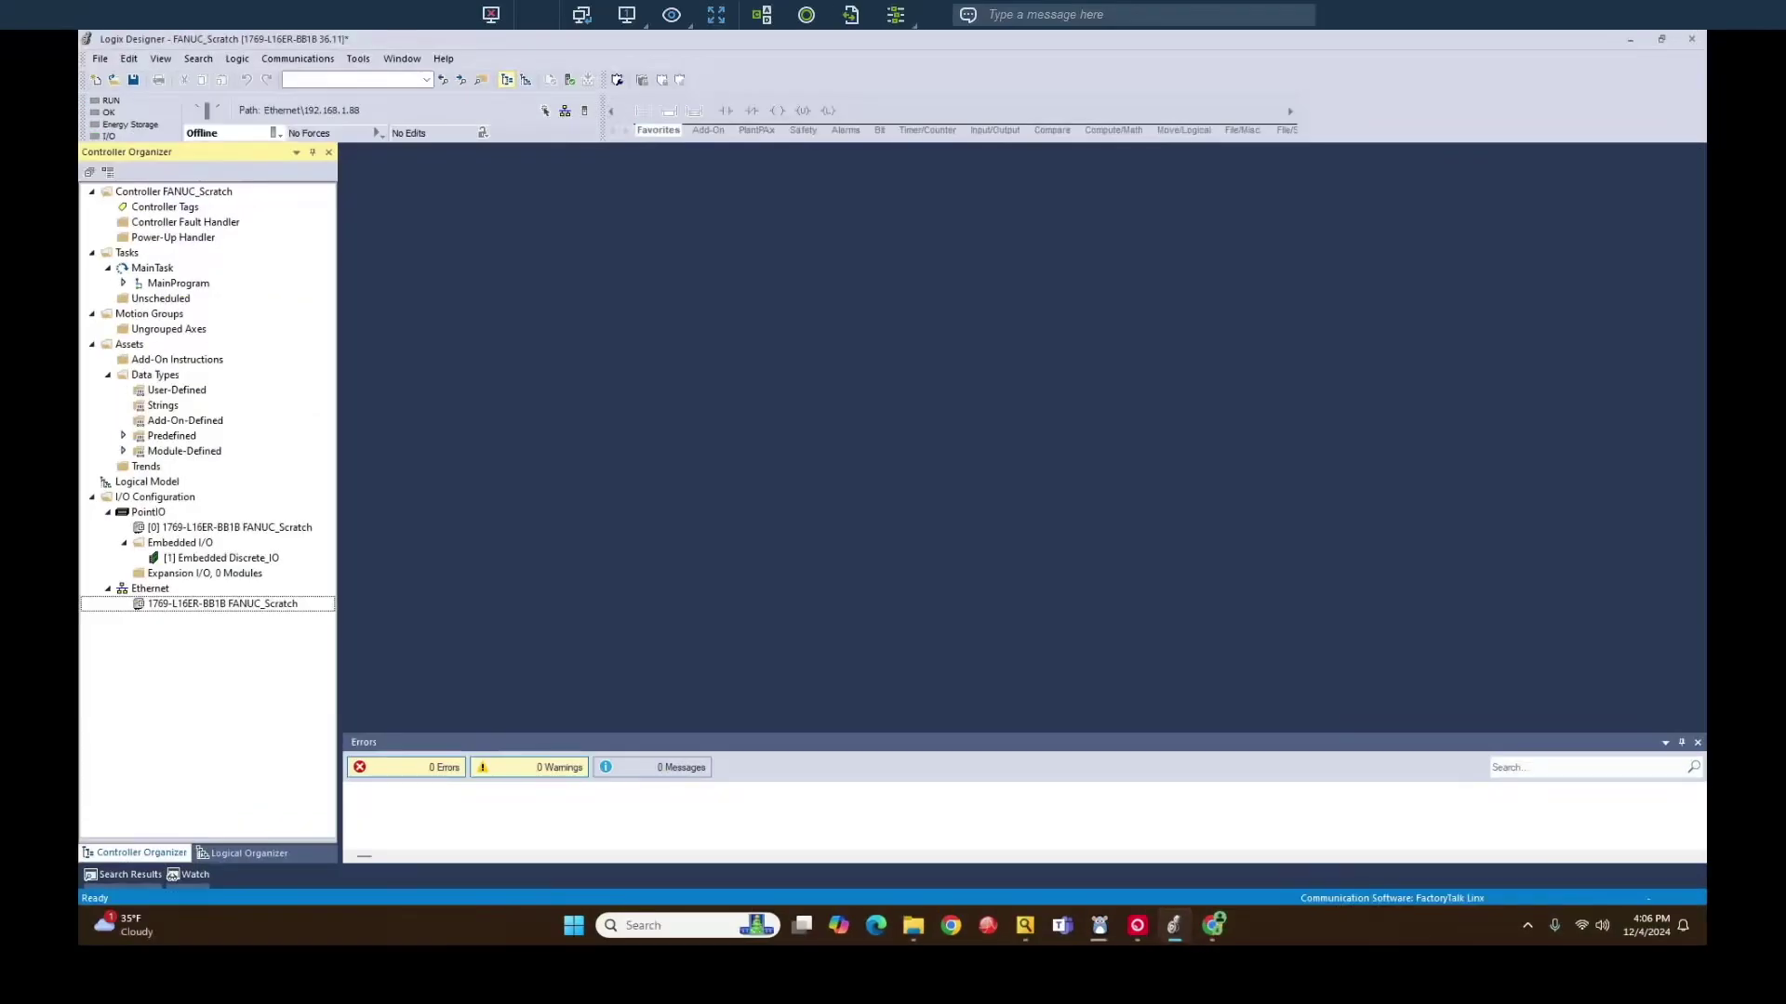
Add a generic ETHERNET-MODULE to the FANUC_Scratch Ethernet network
left_click(210, 604)
right_click(167, 590)
key("Escape")
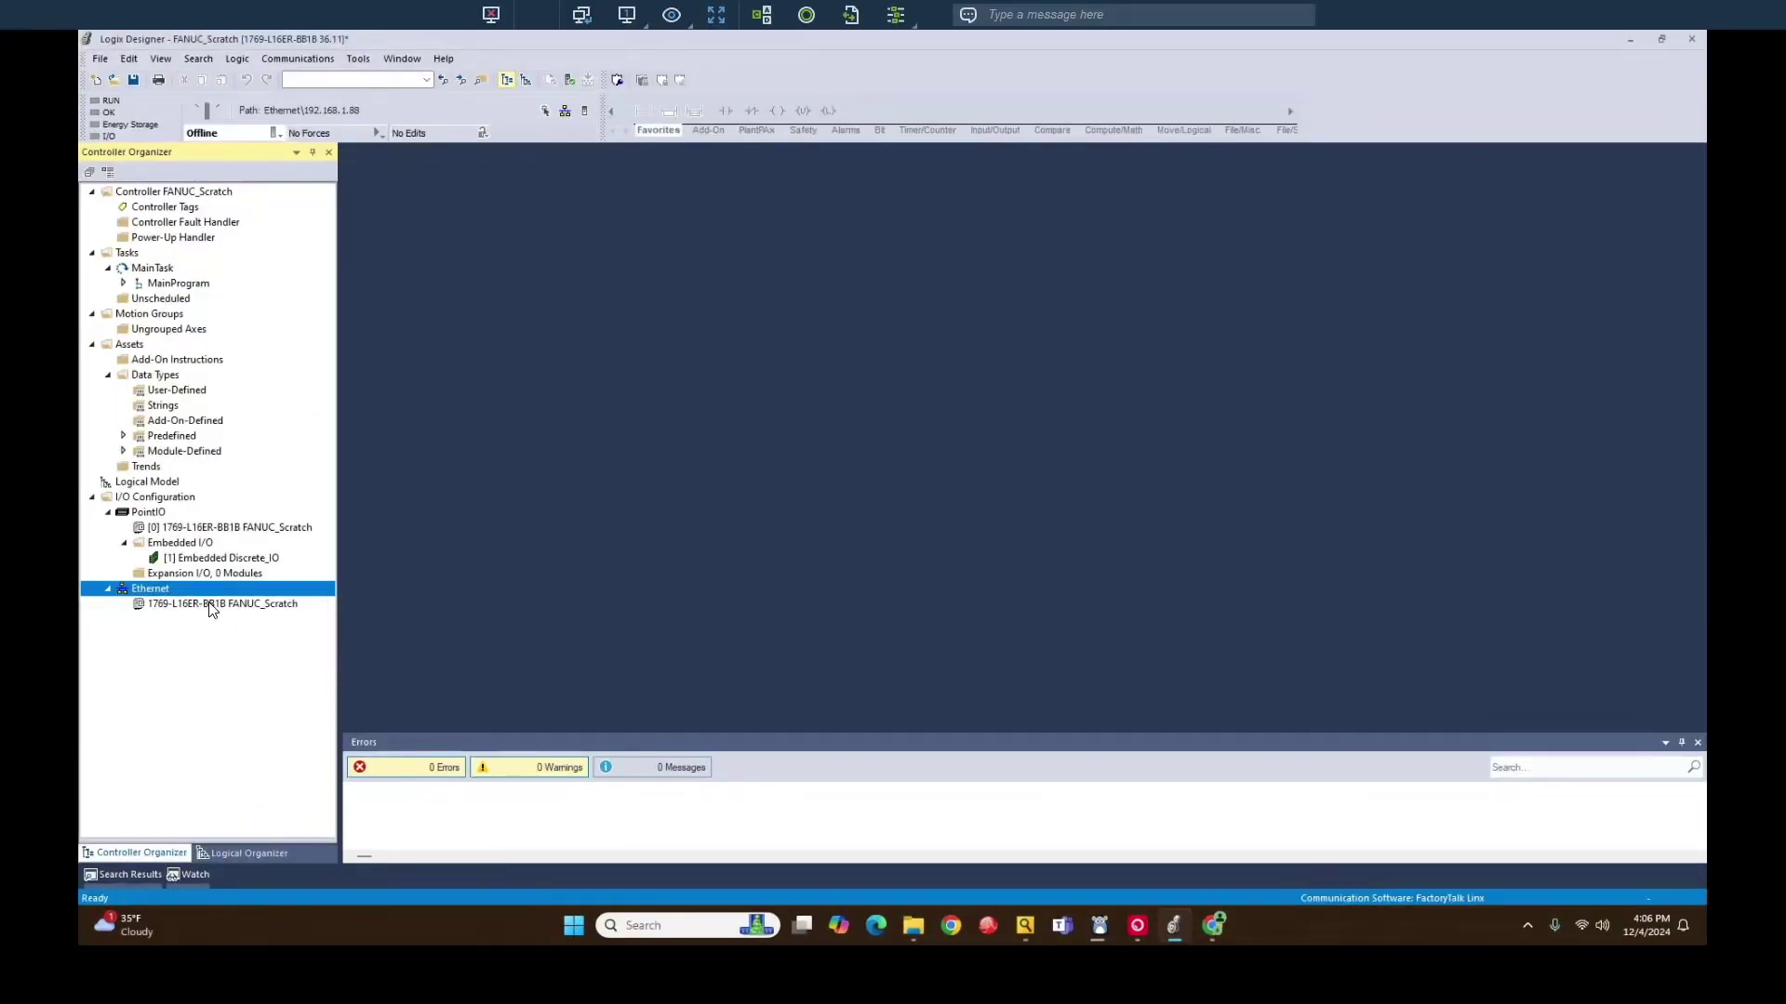
type("generic")
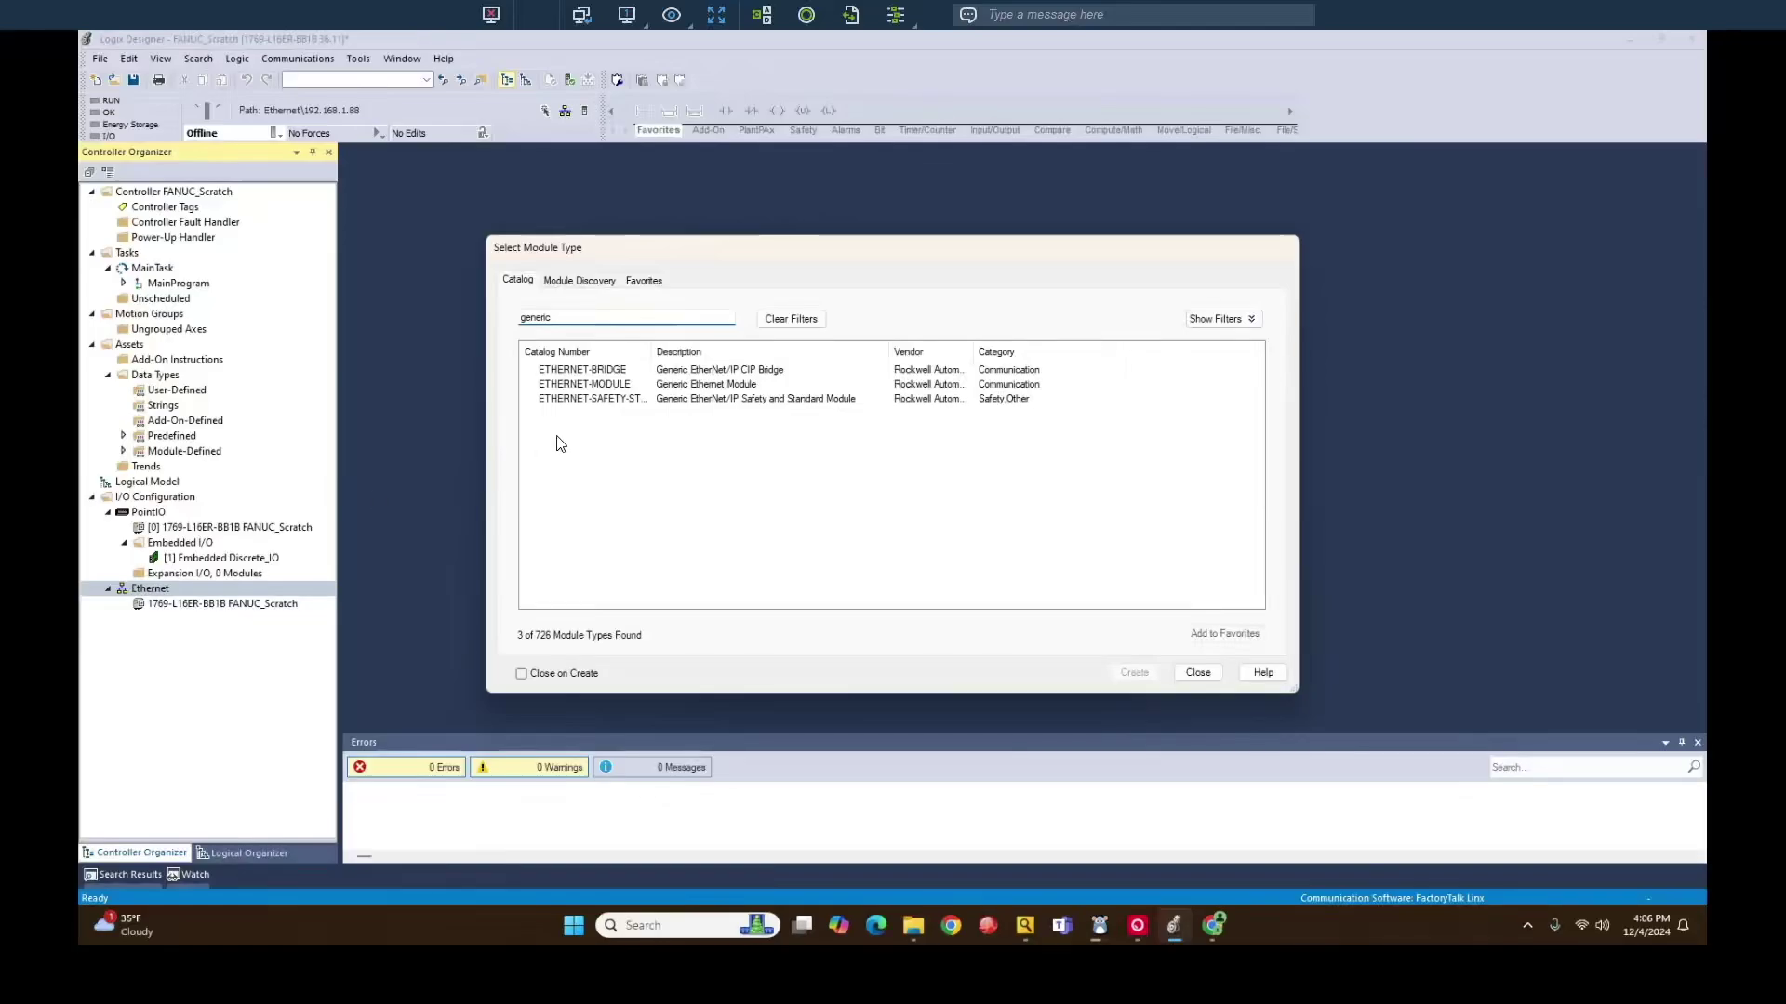
left_click(672, 388)
left_click(1153, 675)
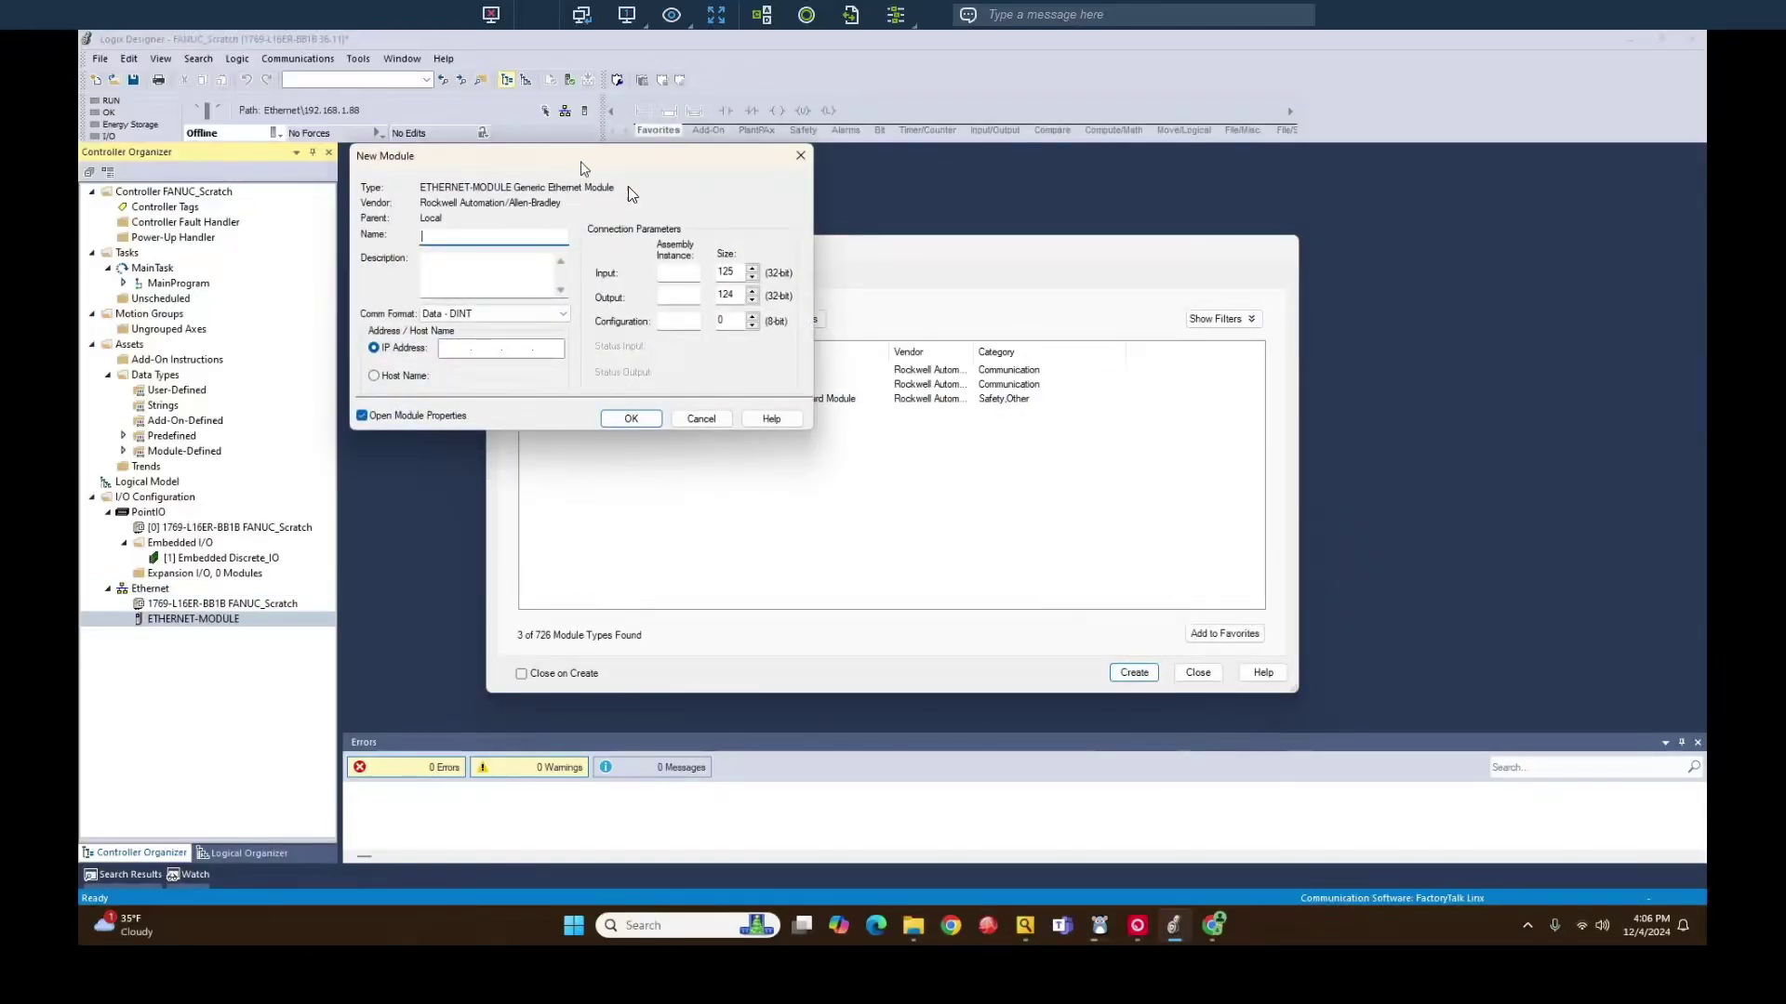
Configure FANUC_Robot: INT data, input 101/16, output 151/4, config 100, IP 192.168.1.100
left_click_drag(582, 167, 928, 319)
type("FANUC_Robo")
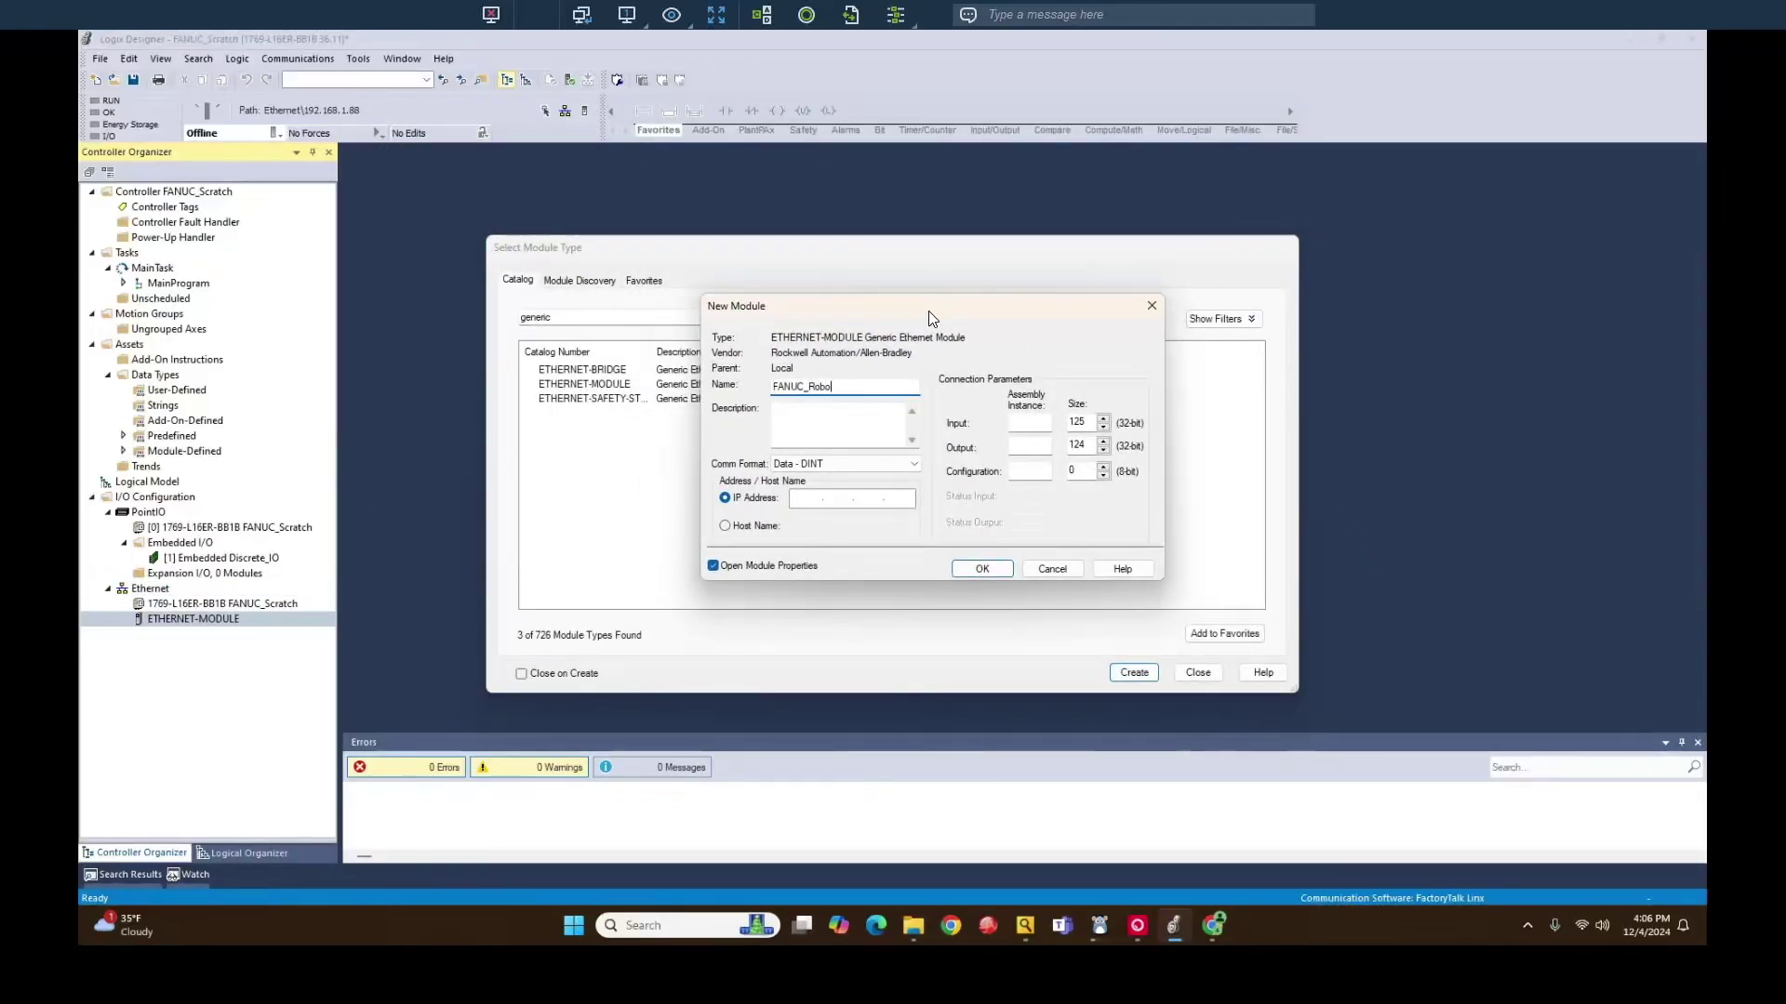
type("t")
left_click(896, 465)
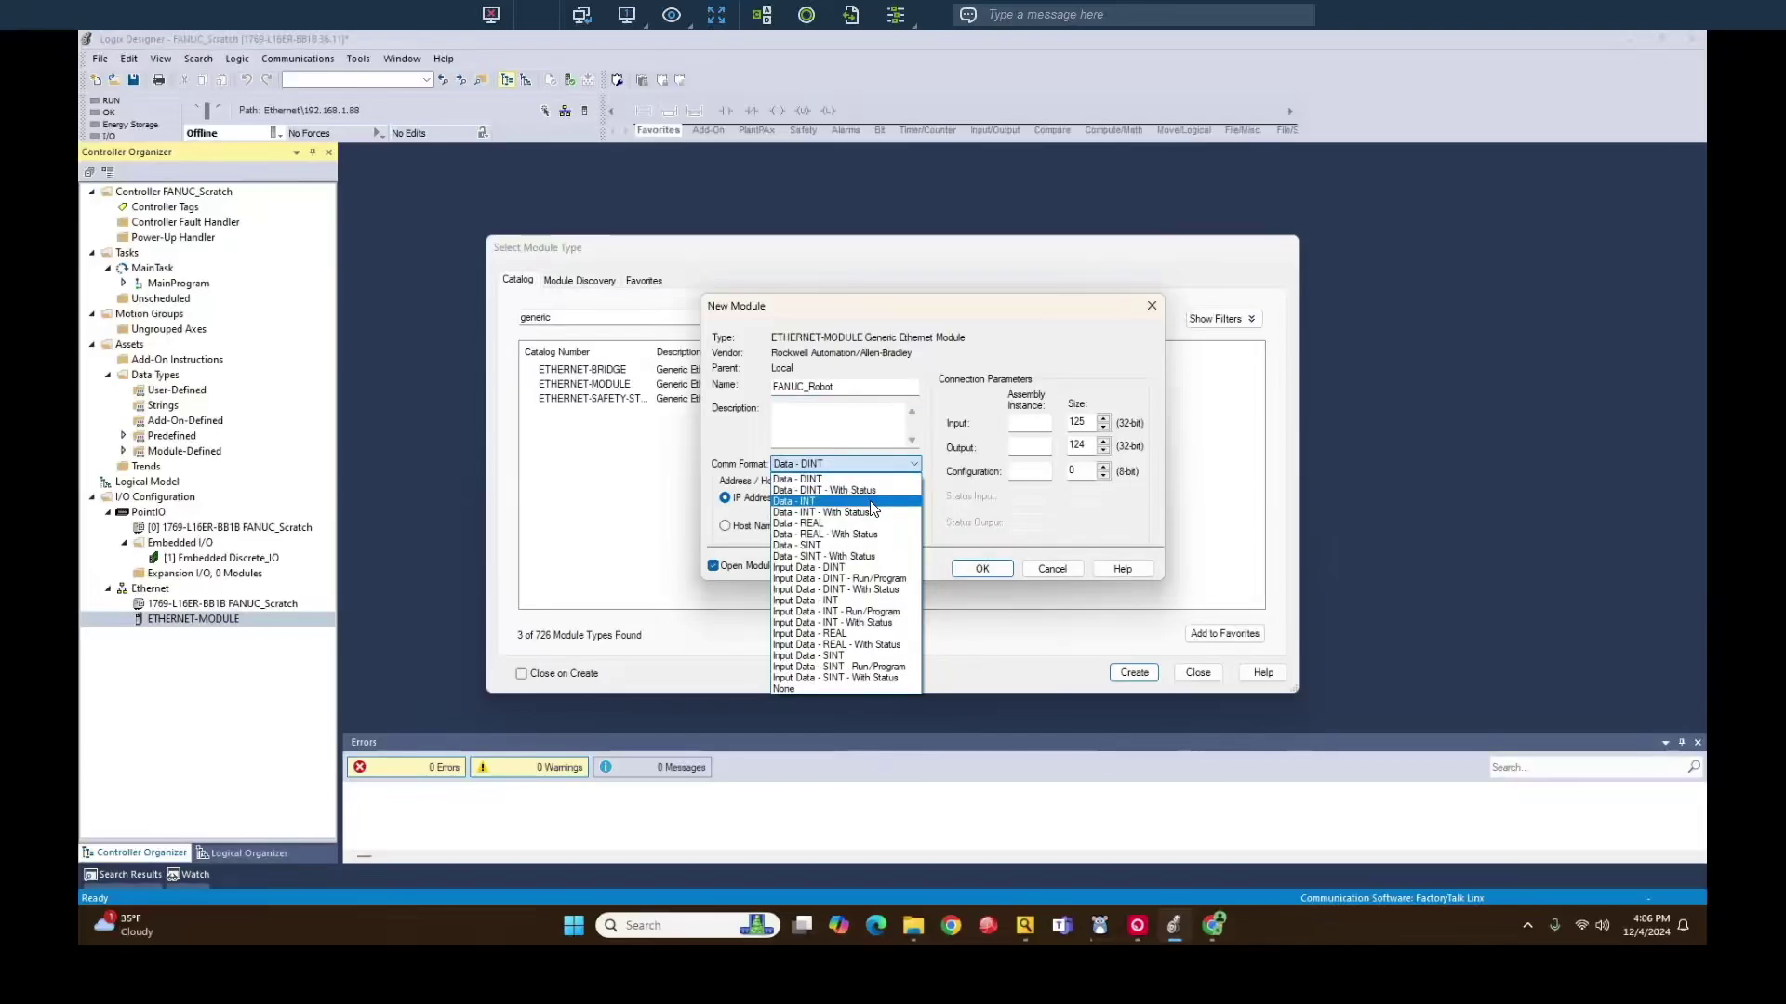
left_click(869, 502)
type("101")
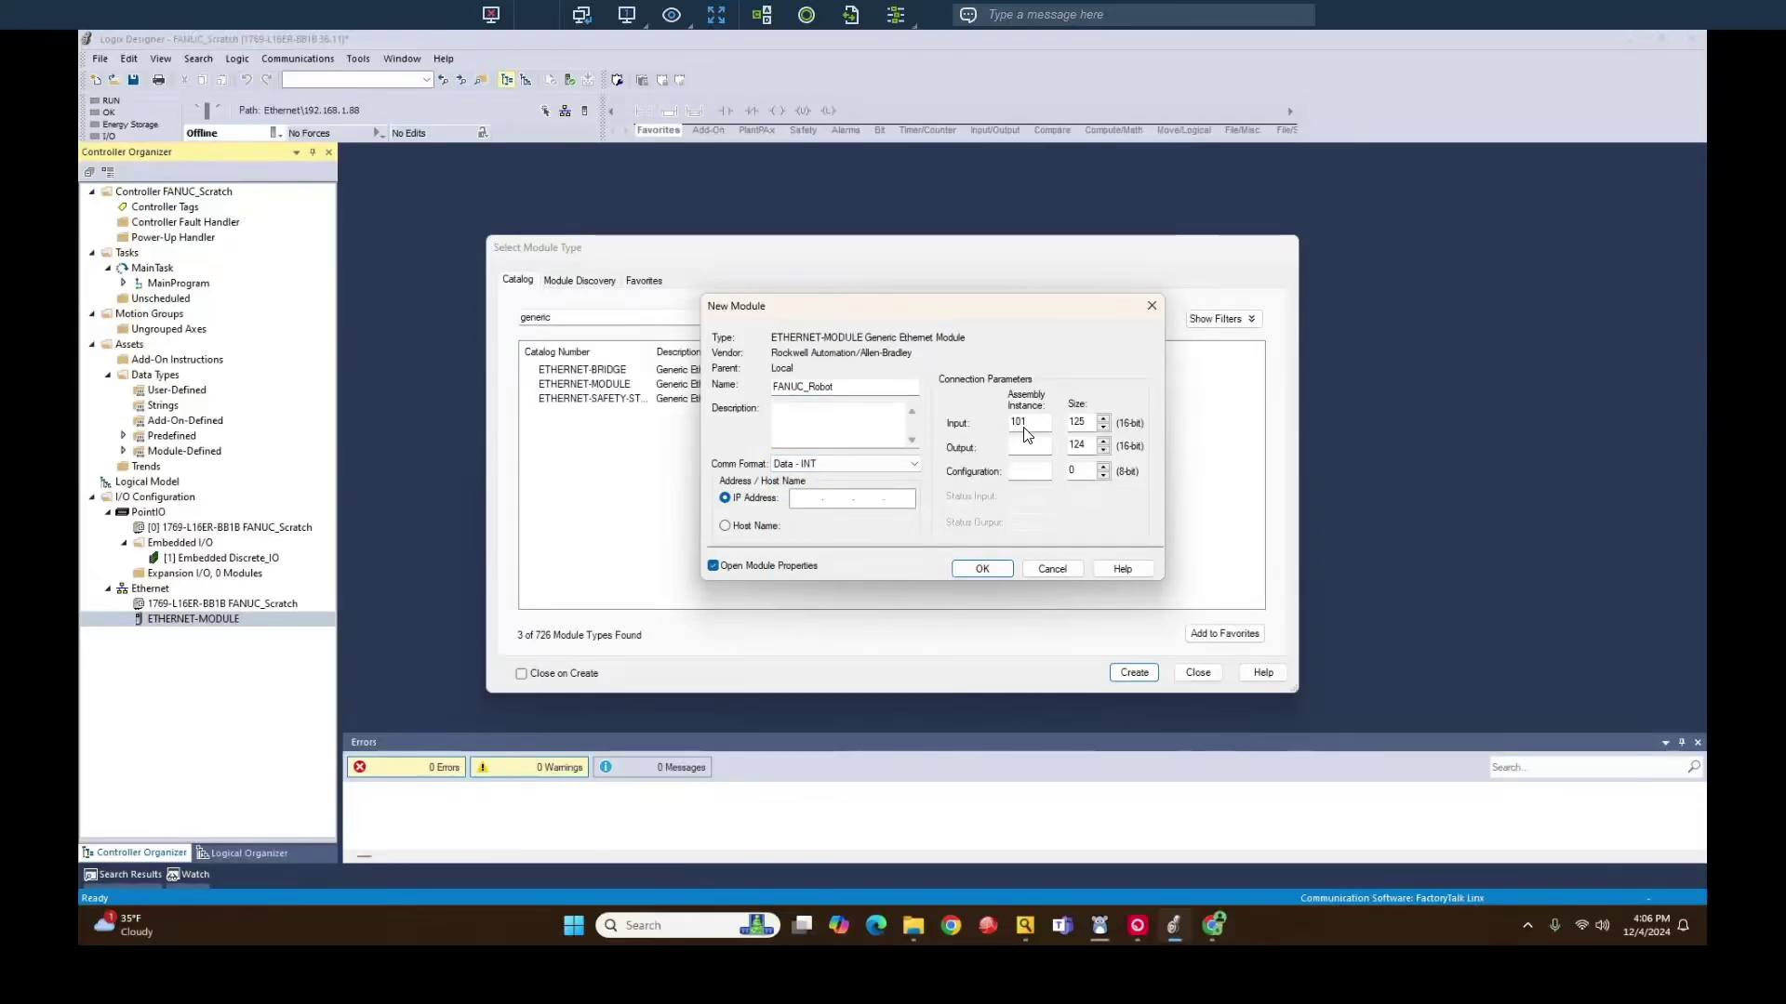
left_click(1028, 444)
type("15")
left_click(1028, 471)
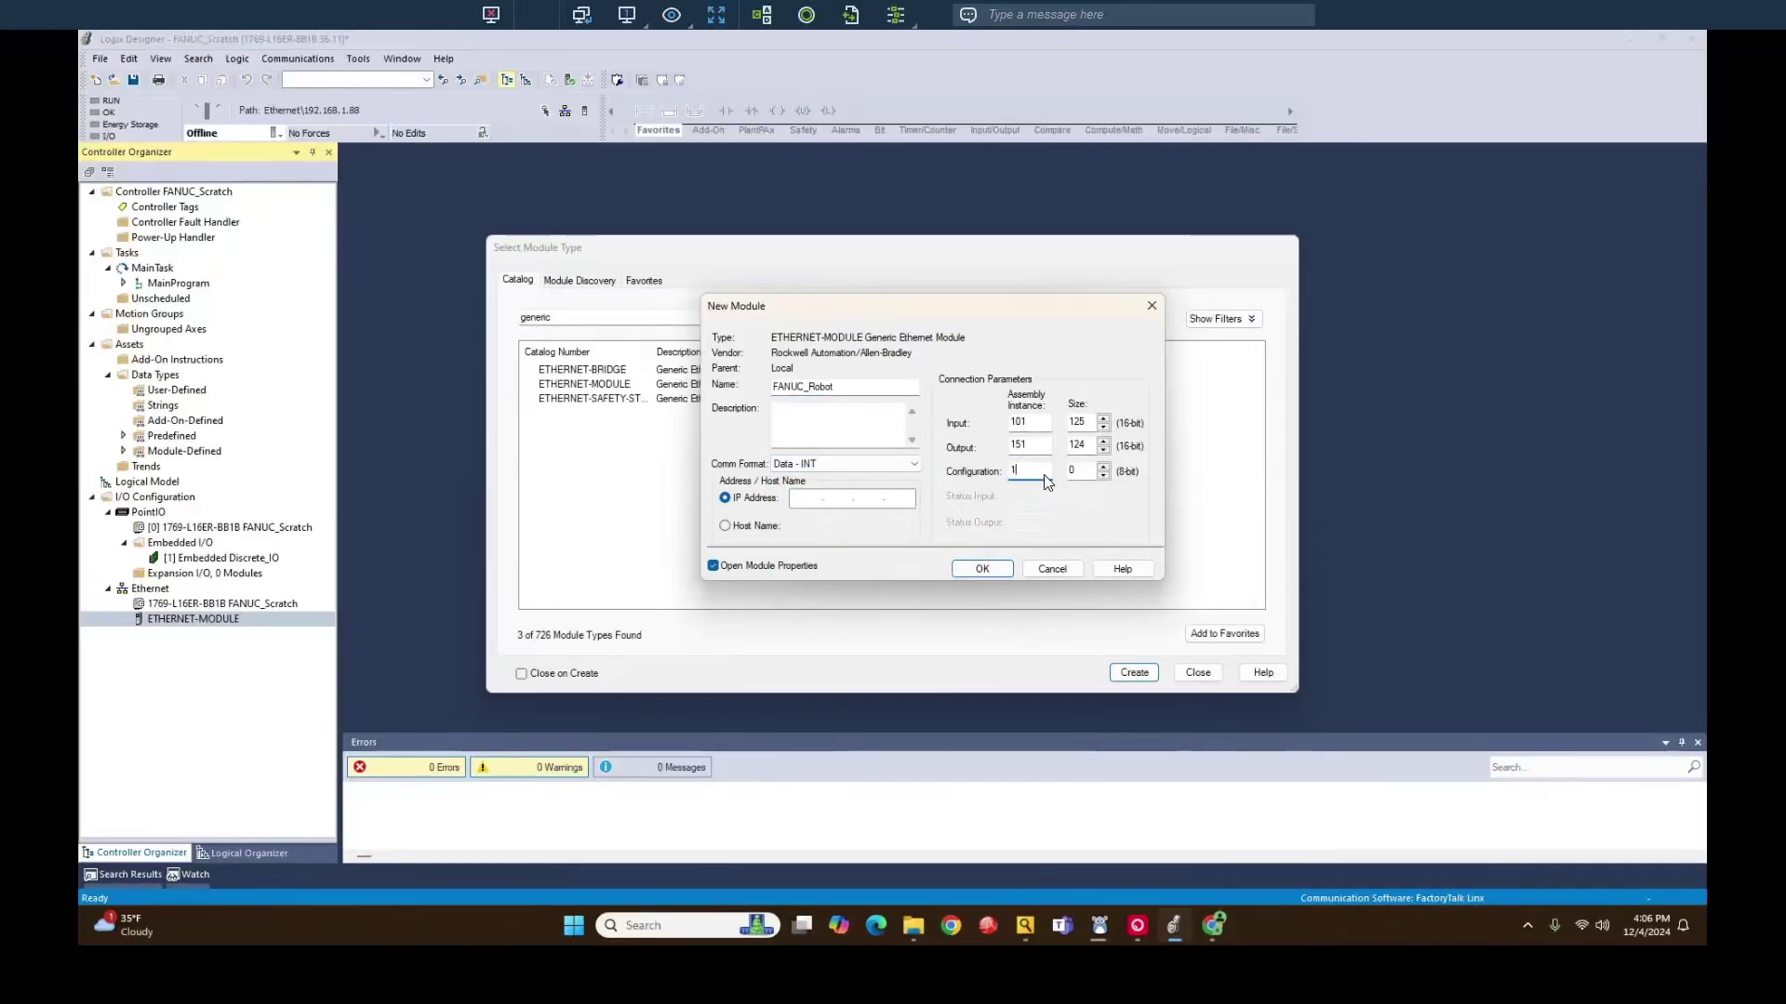
type("100")
double_click(1082, 423)
double_click(1080, 445)
type("4")
left_click(824, 499)
type("192.168.1.1")
left_click(985, 571)
left_click(558, 432)
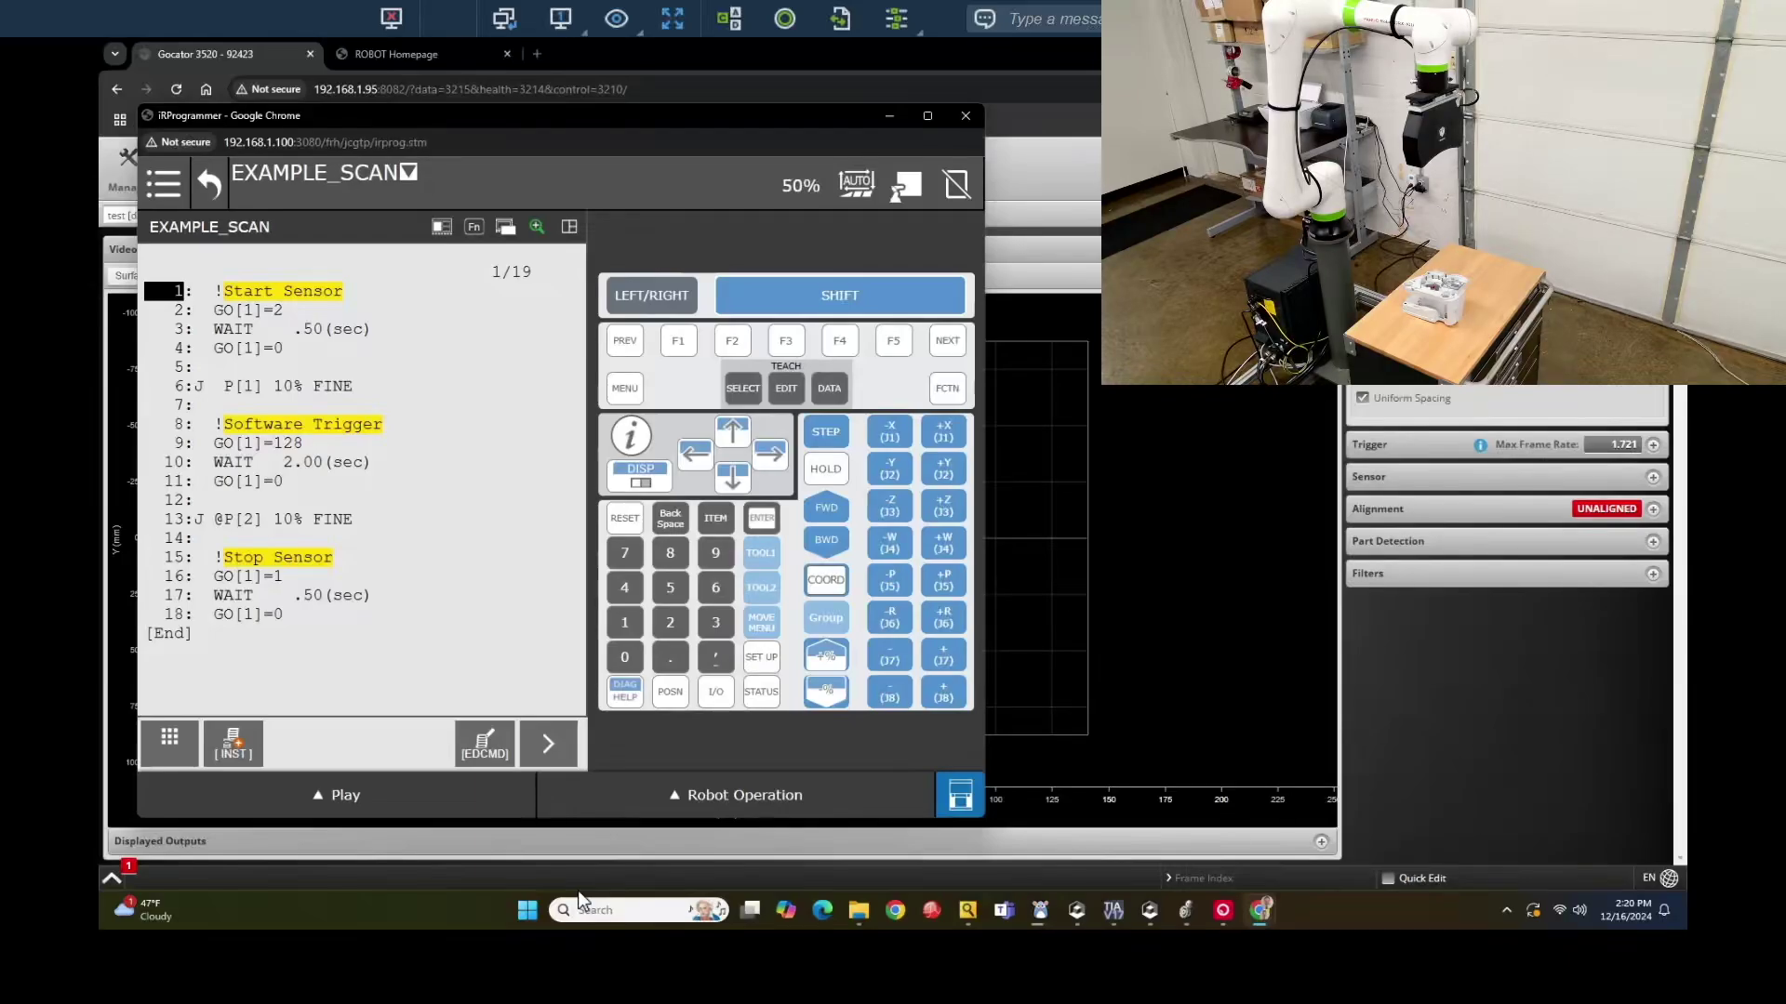
Run EXAMPLE_SCAN from the selected line, then return to the Gocator sensor page
left_click(334, 795)
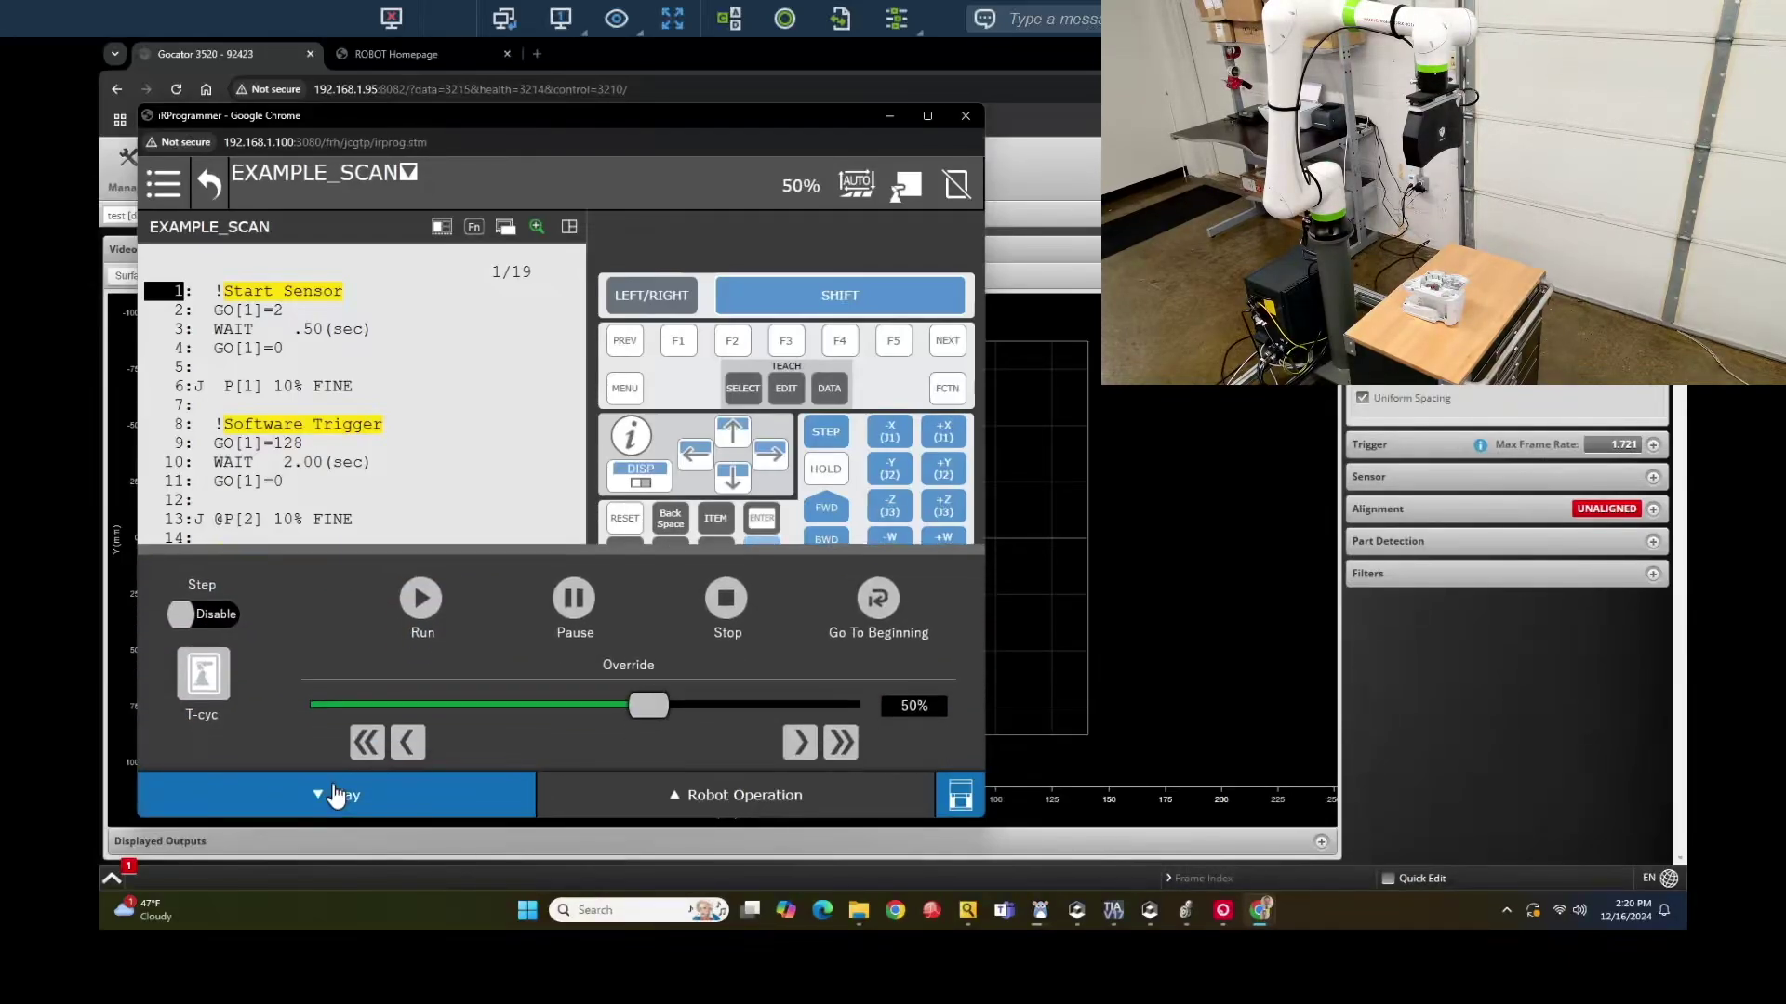
left_click(418, 598)
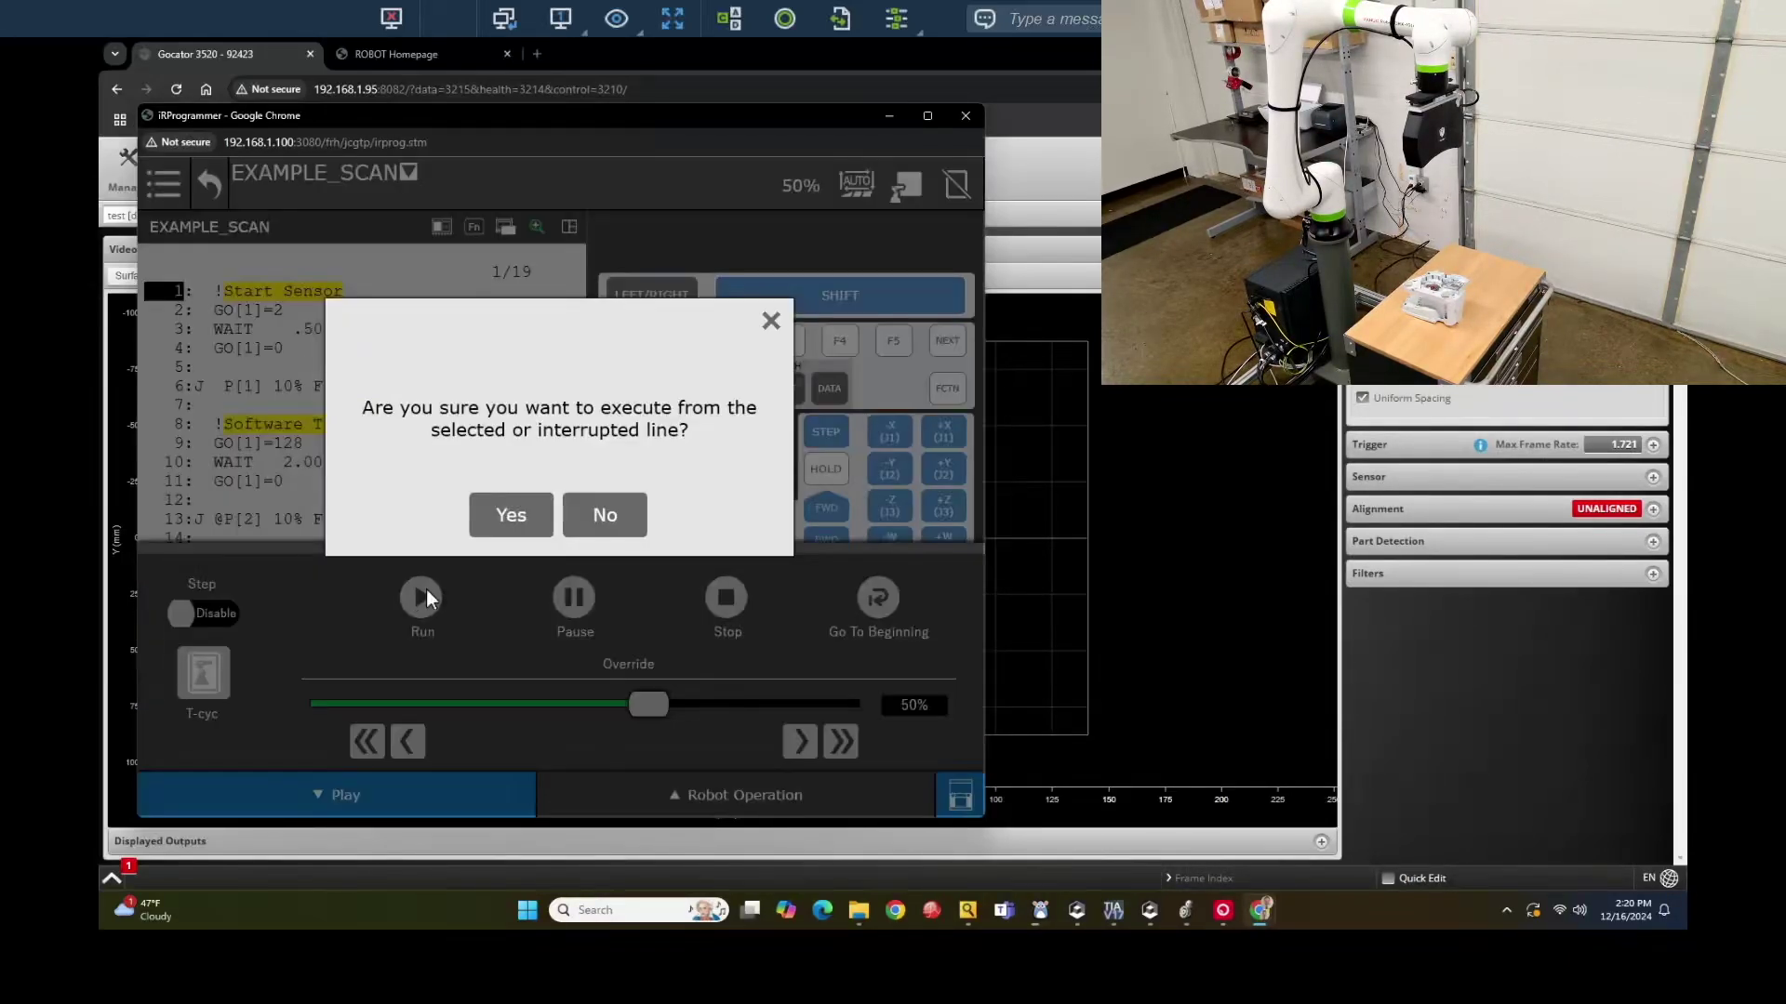
left_click(510, 516)
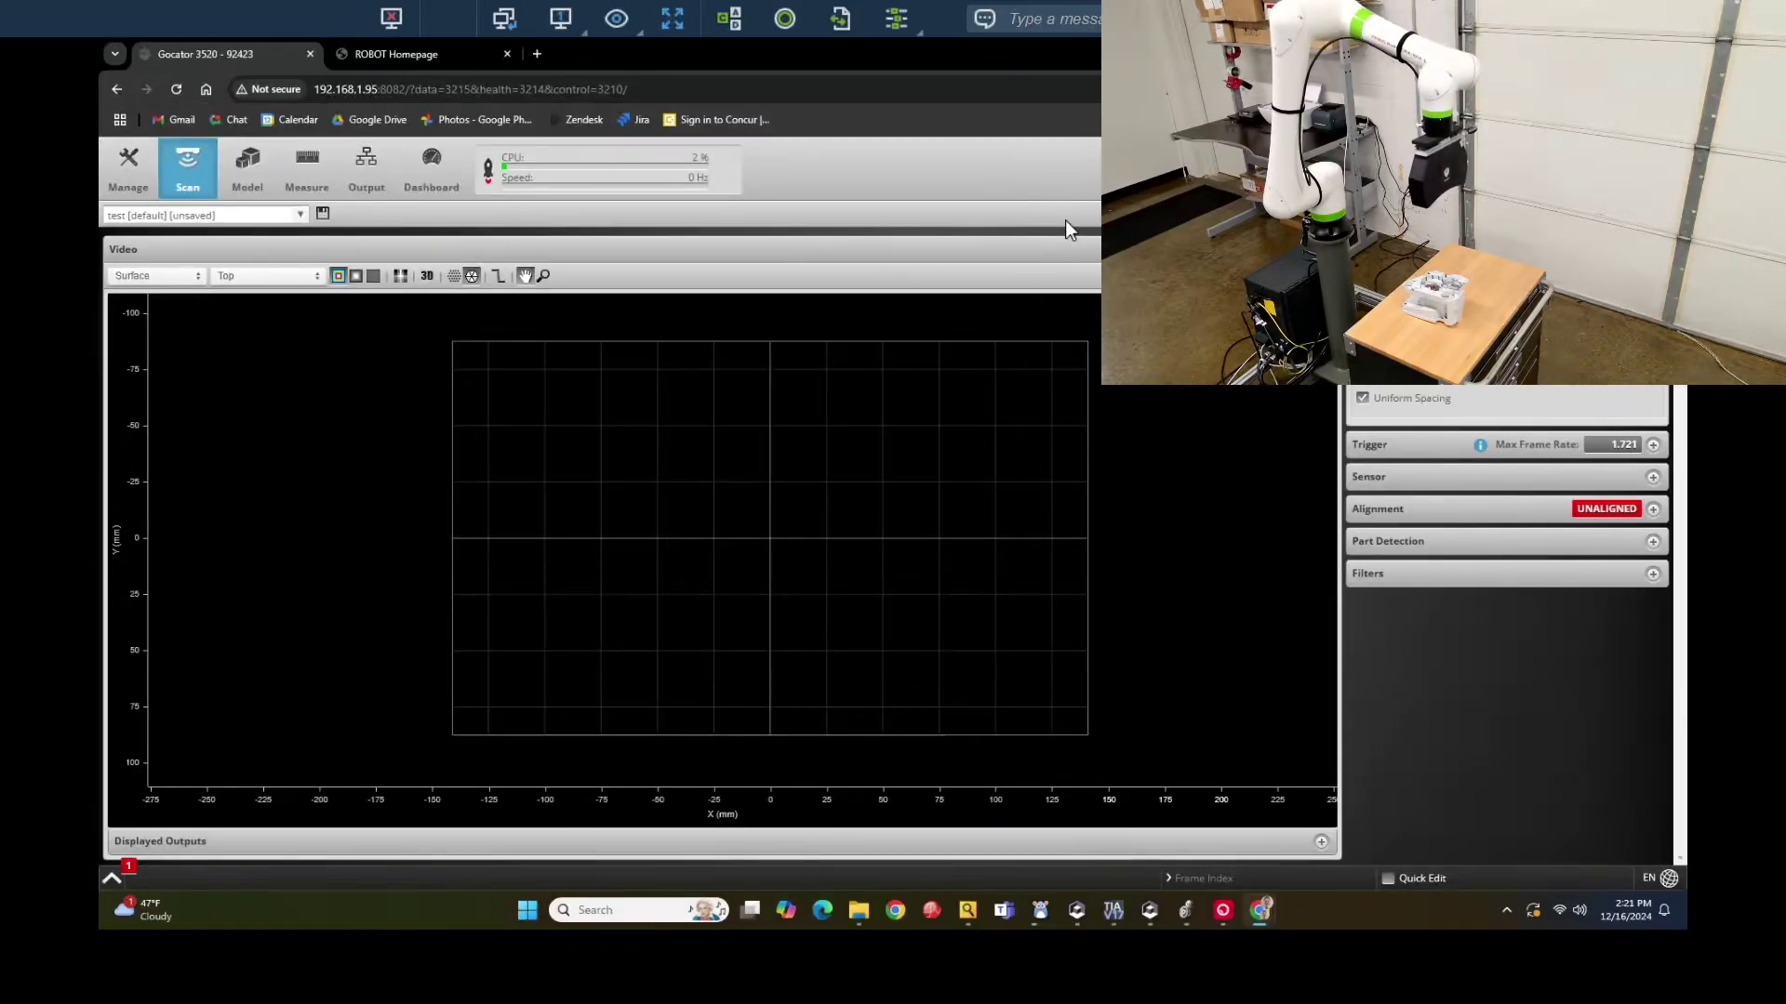
left_click(1064, 218)
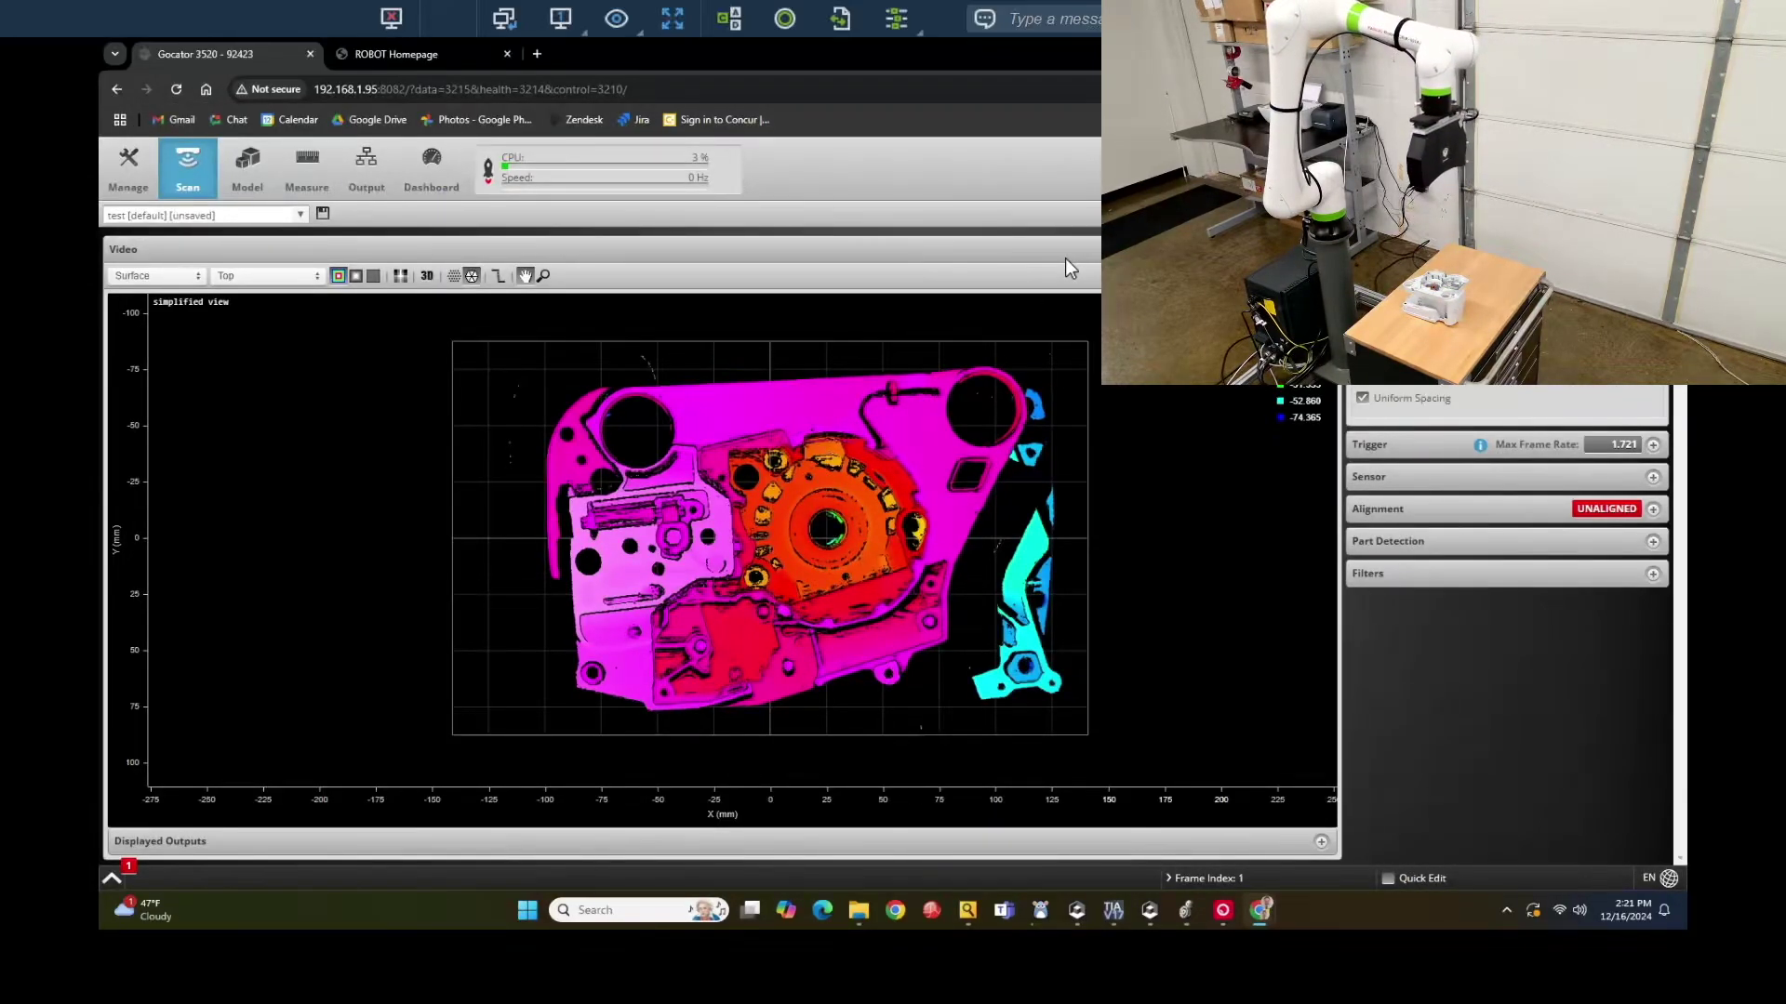
Display the scanned part's surface as a 3D height map and tilt it obliquely
left_click(400, 274)
left_click(426, 278)
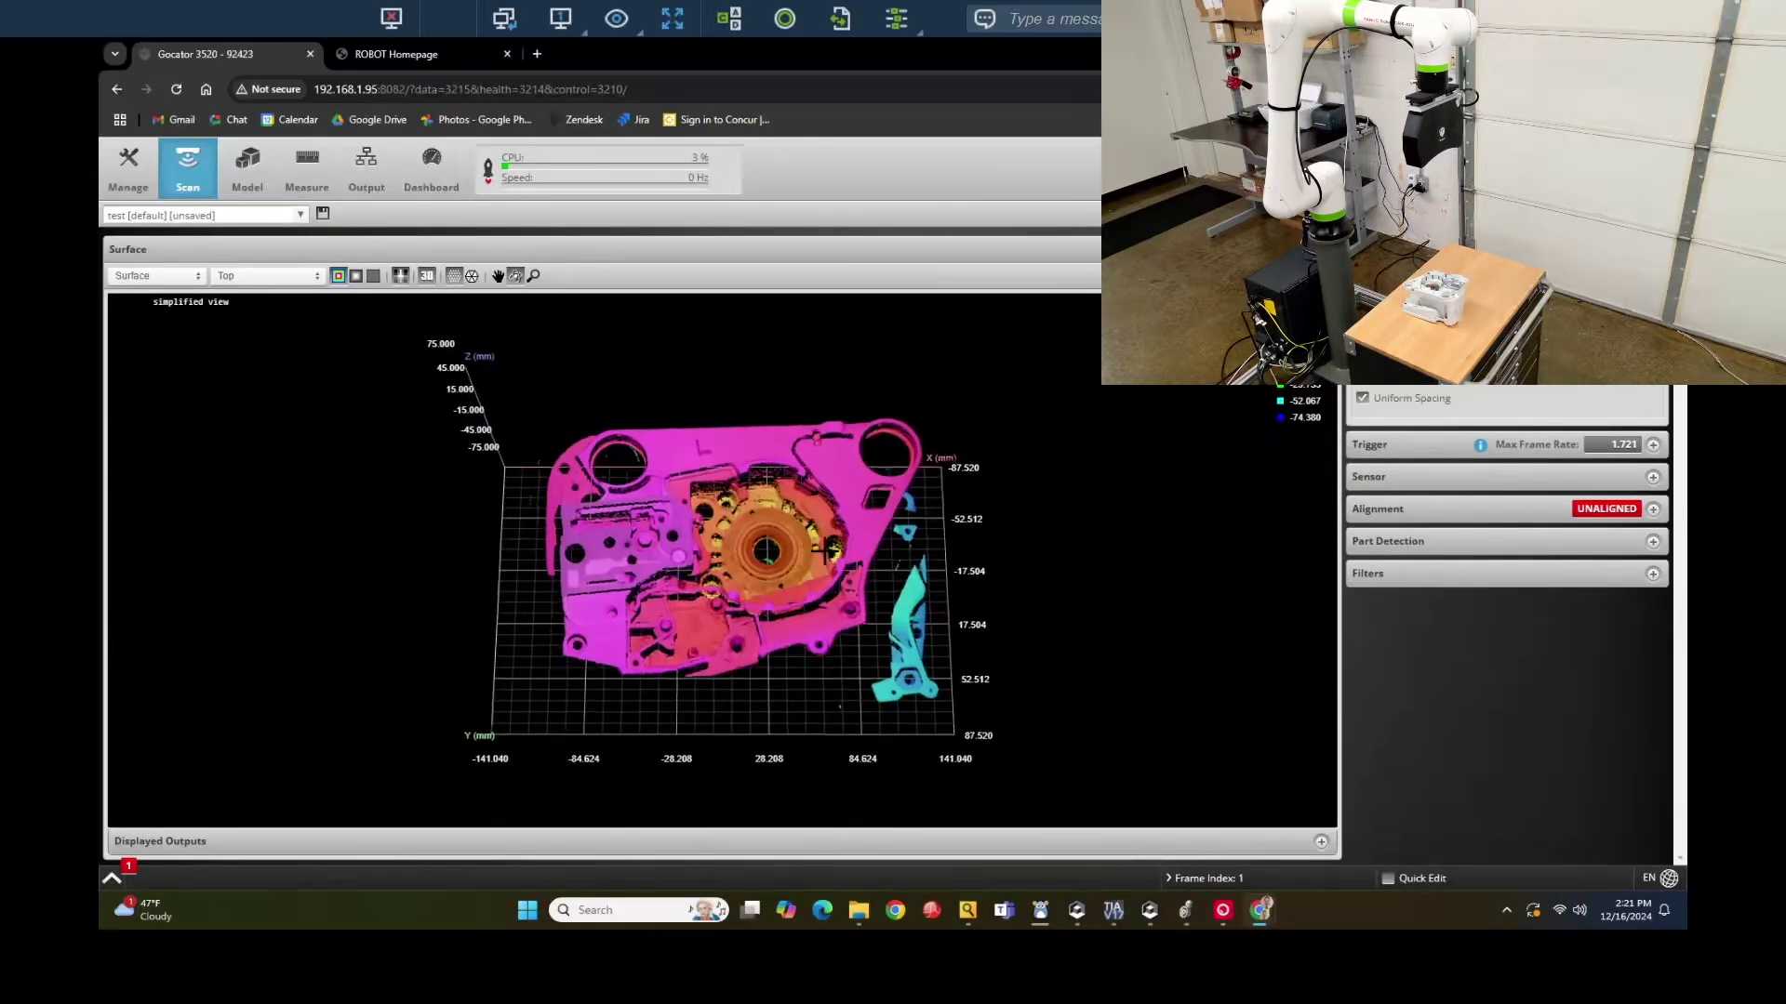
scroll(861, 652, "up", 5)
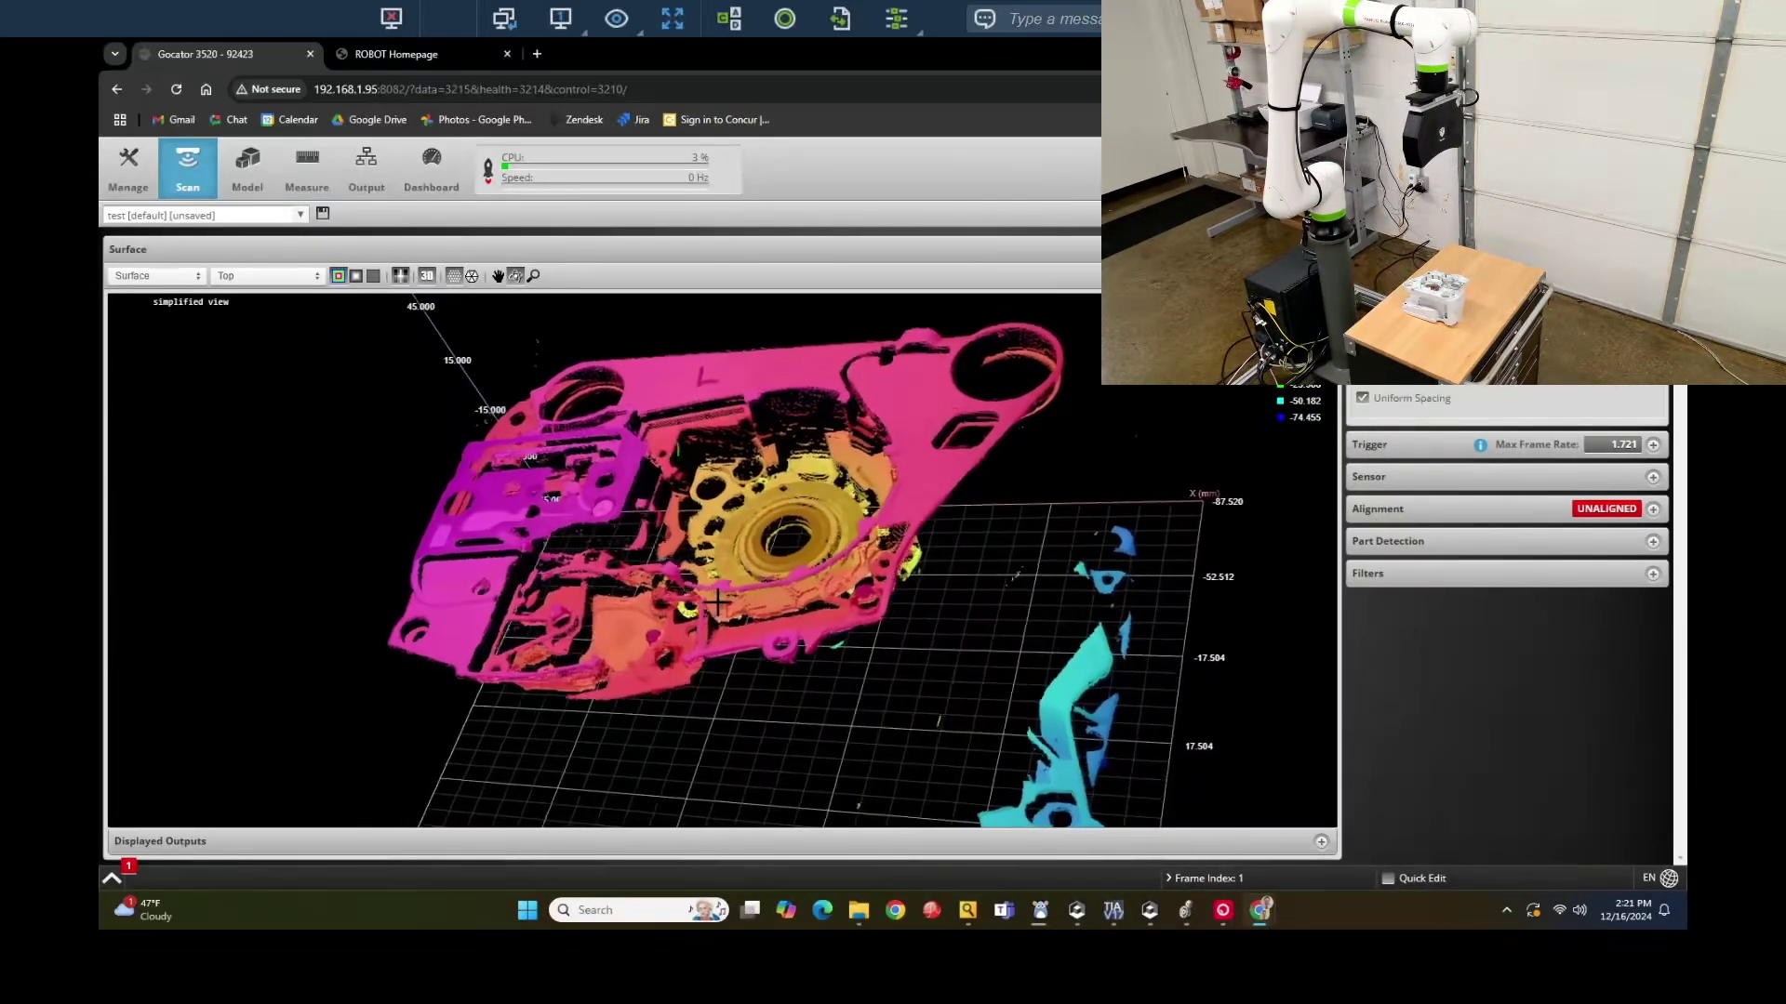
left_click_drag(866, 716, 717, 621)
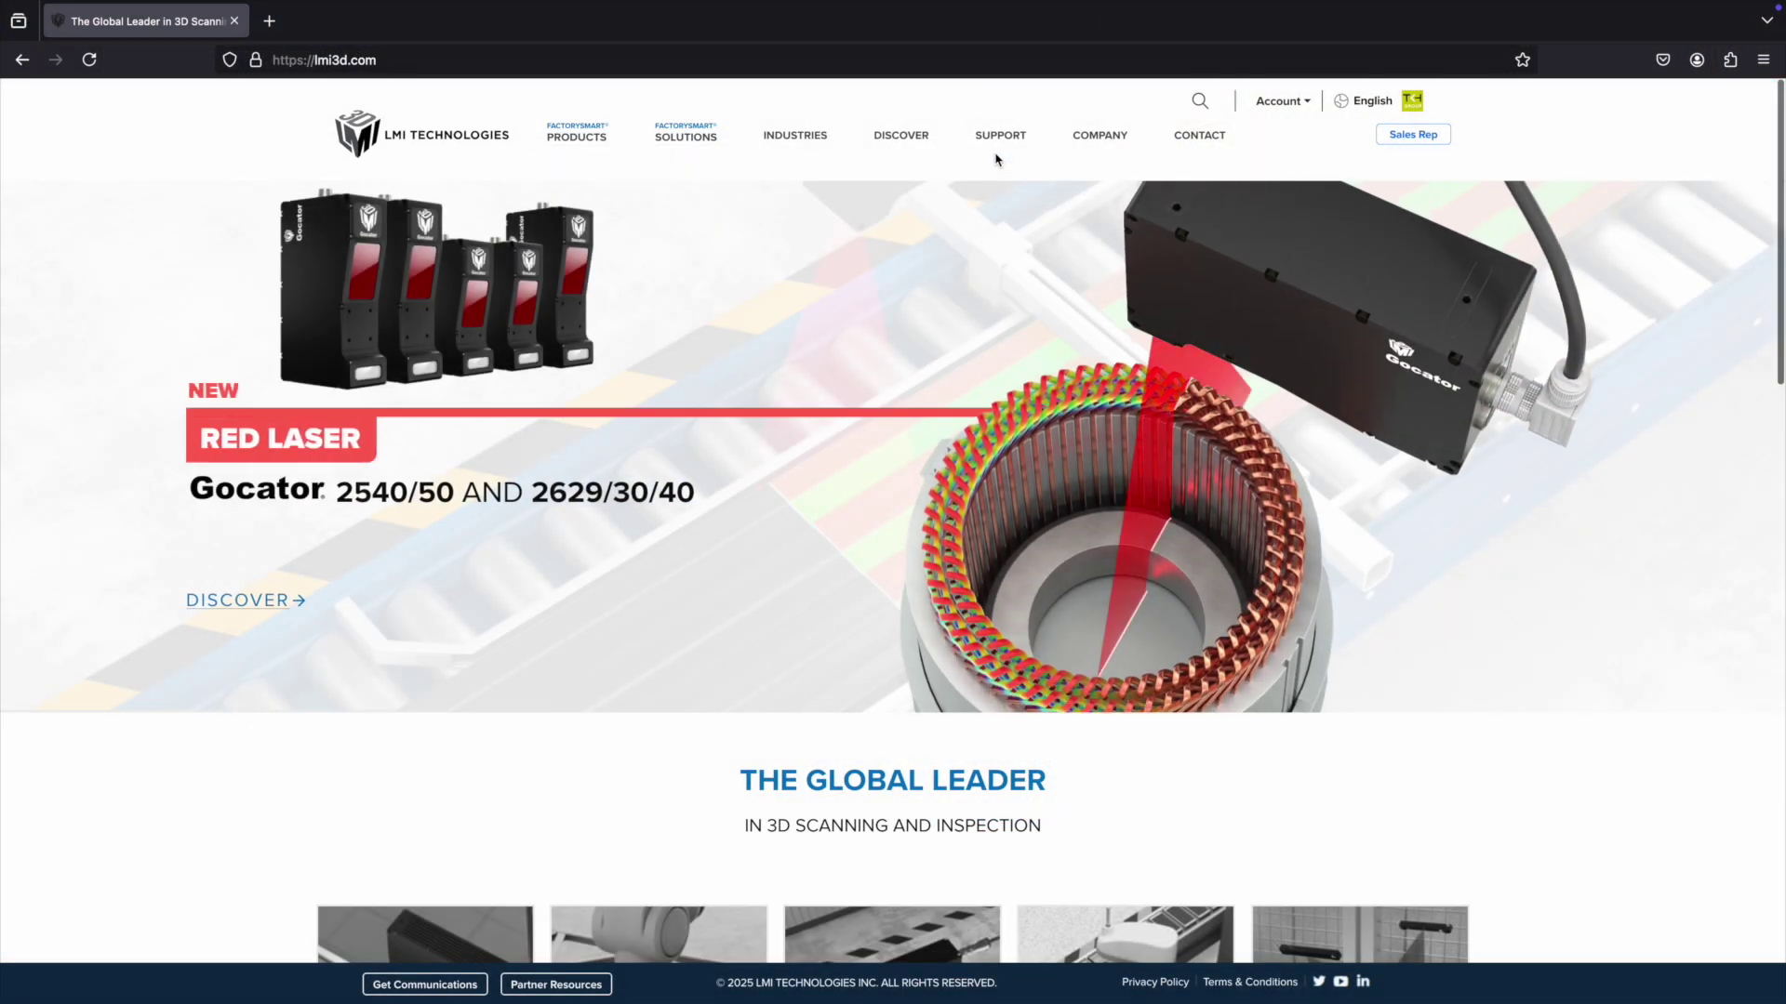
mouse_move(1000, 134)
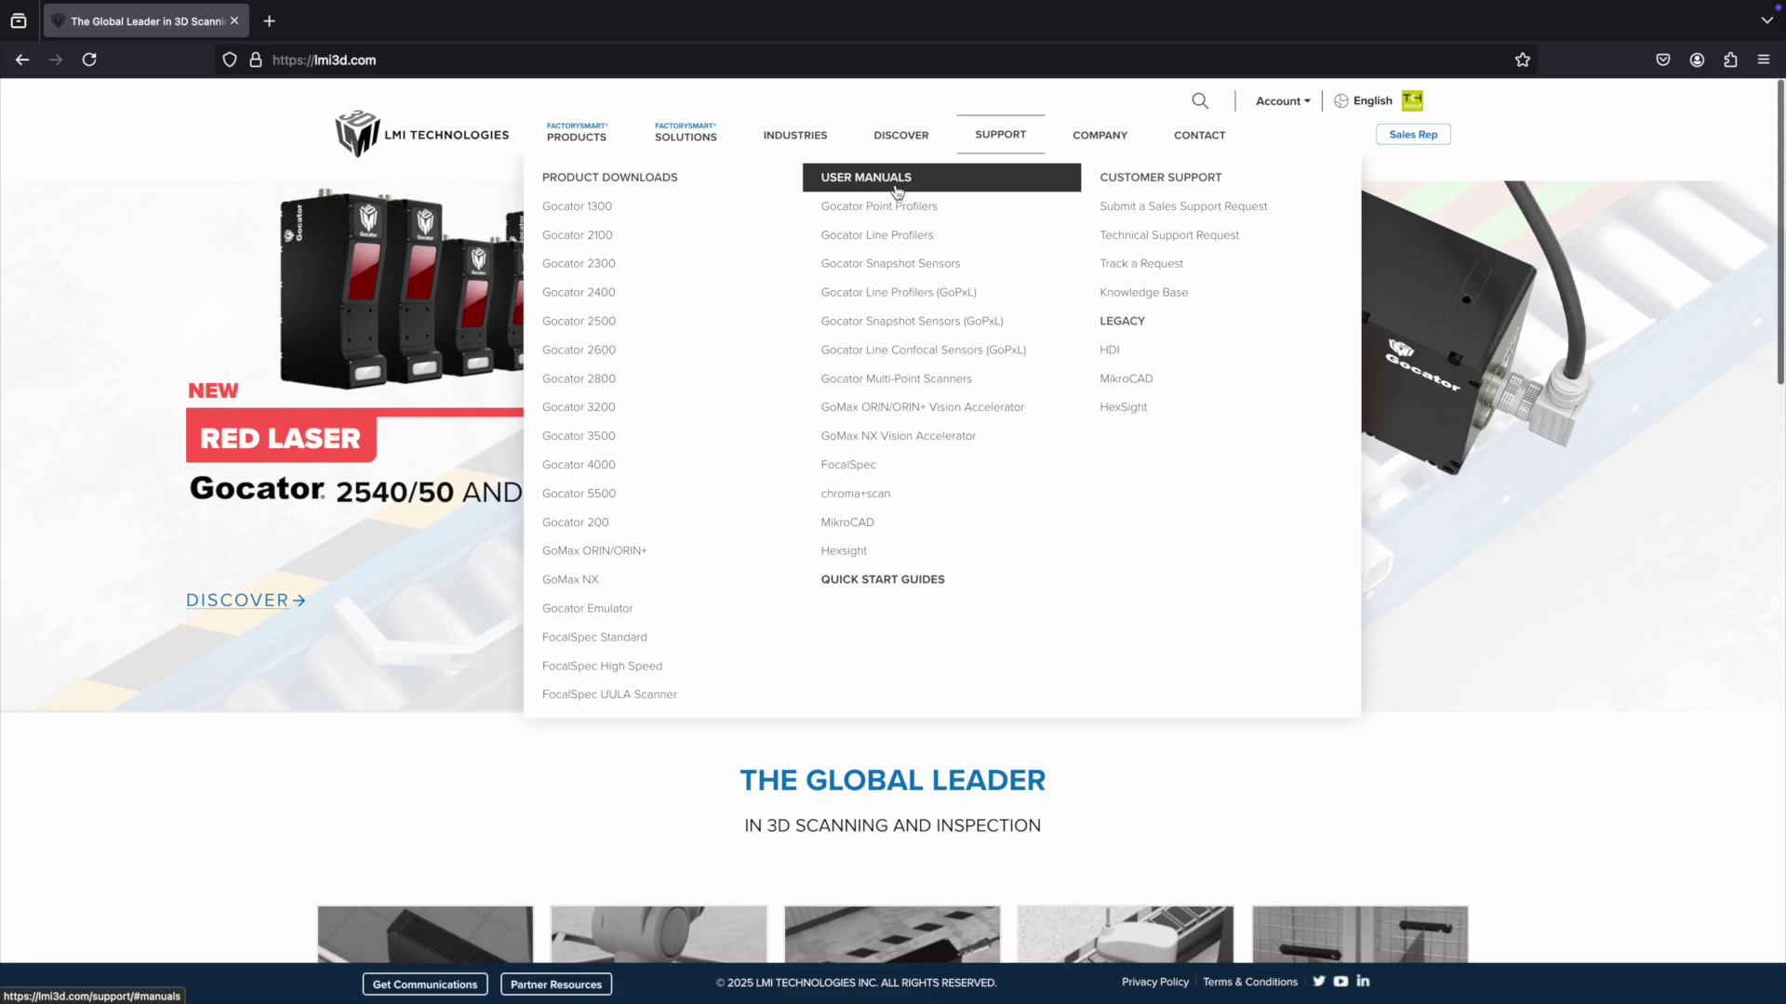
Go to the Gocator User Manuals page from the LMI website's Support menu
left_click(896, 192)
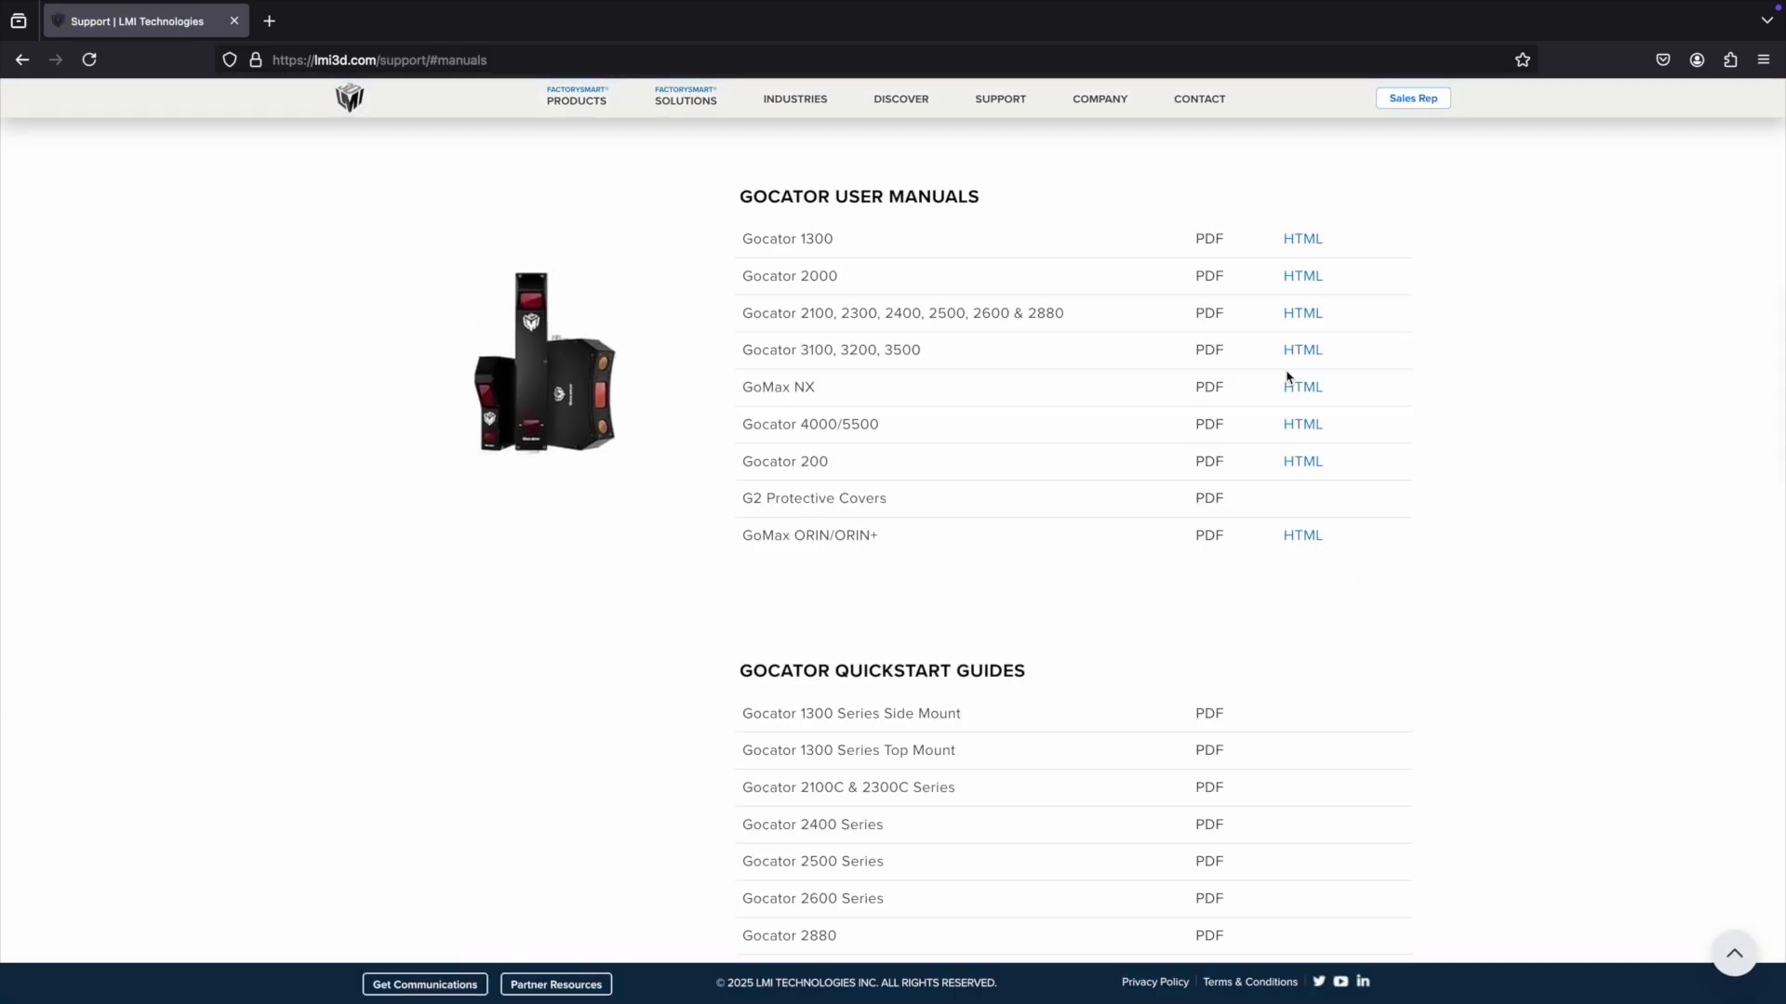